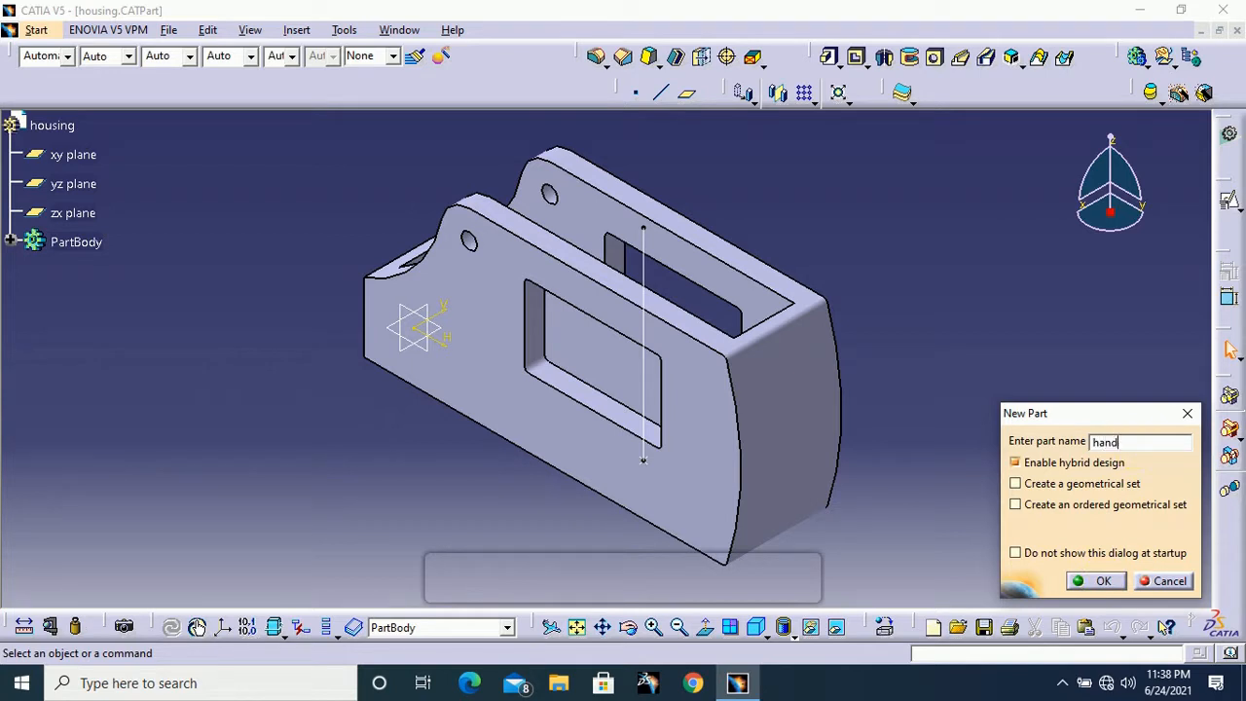
Create a new part named handle and start a sketch on its yz plane
click(1110, 585)
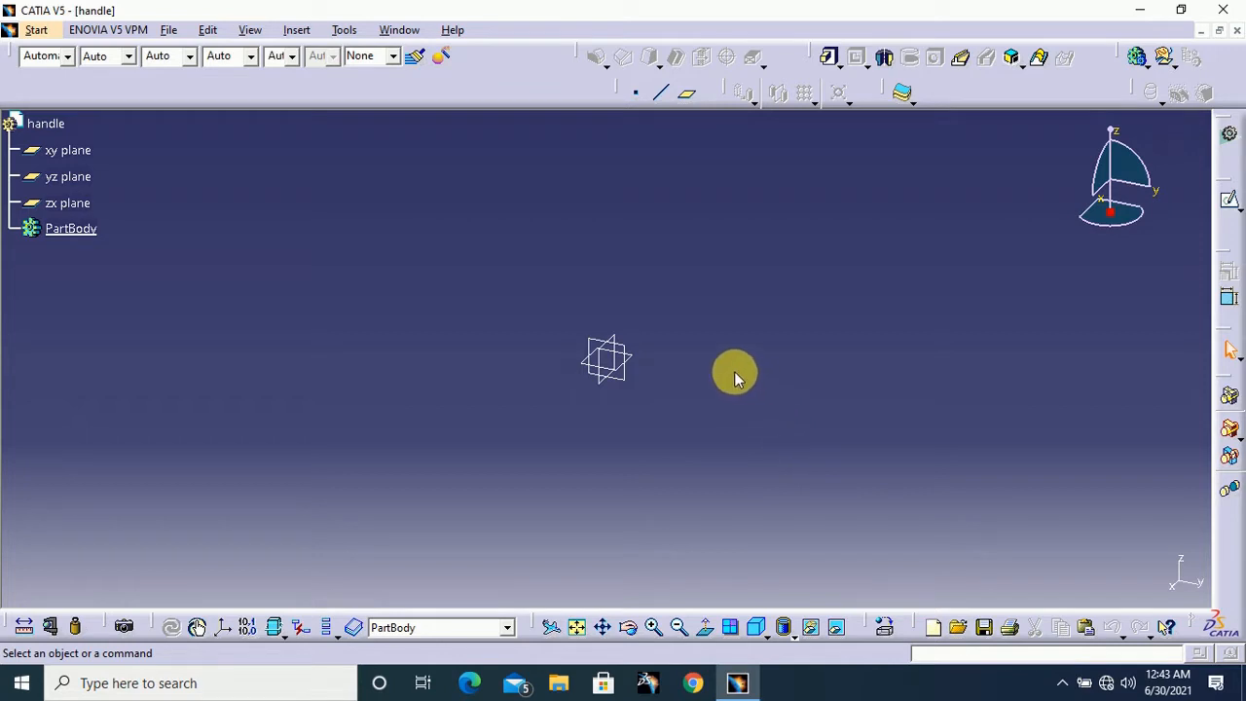
click(1229, 202)
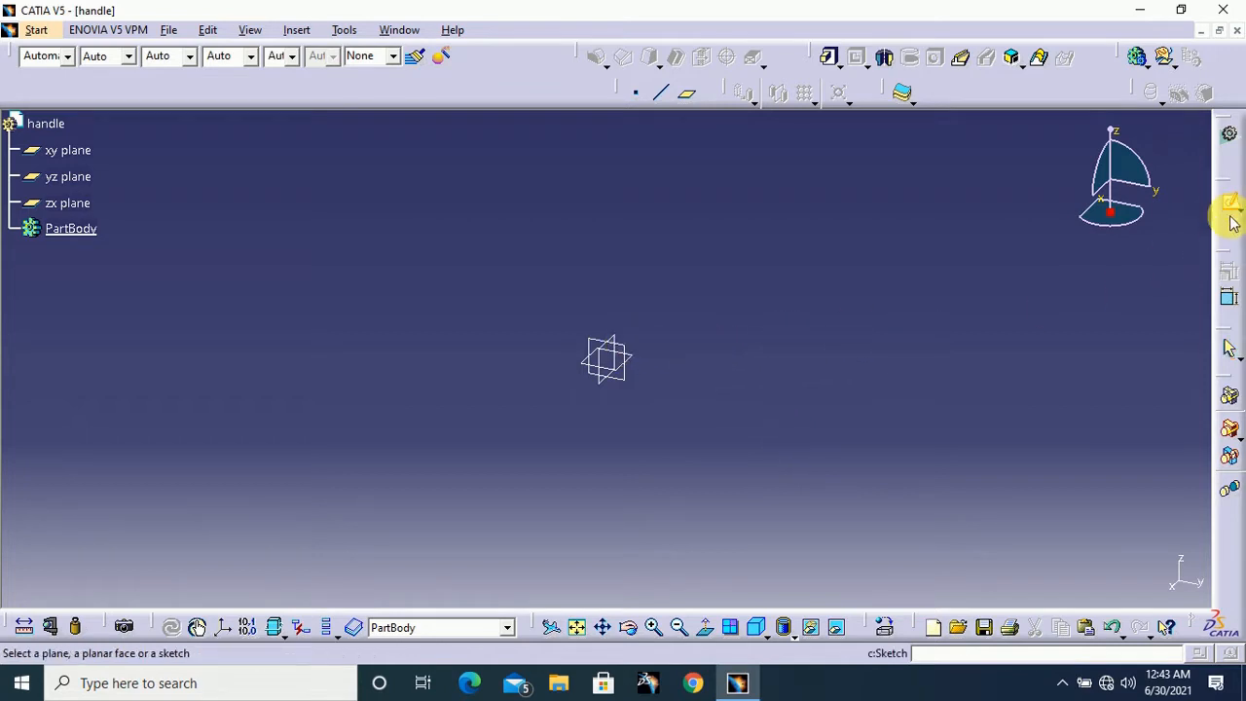
click(635, 353)
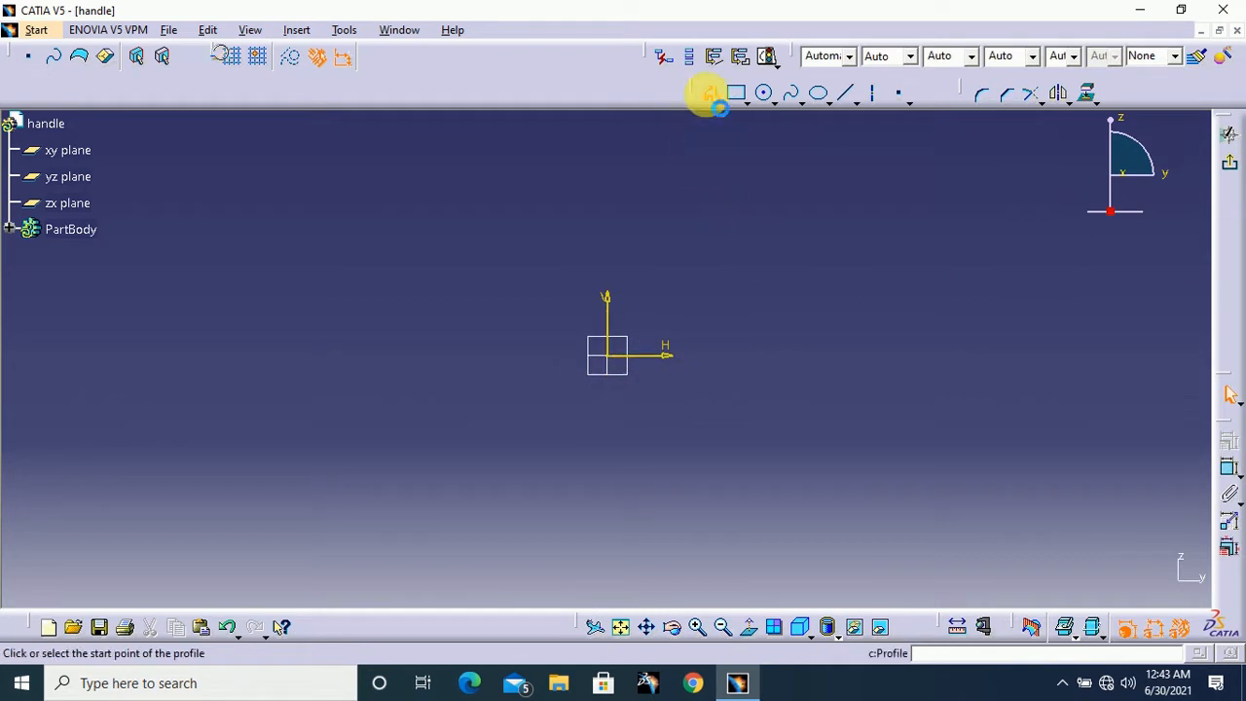
Sketch an open profile from the H axis: vertical about 91 mm, top about 53 mm, short vertical, arc radius about 21 mm, vertical down about 38 mm
click(574, 352)
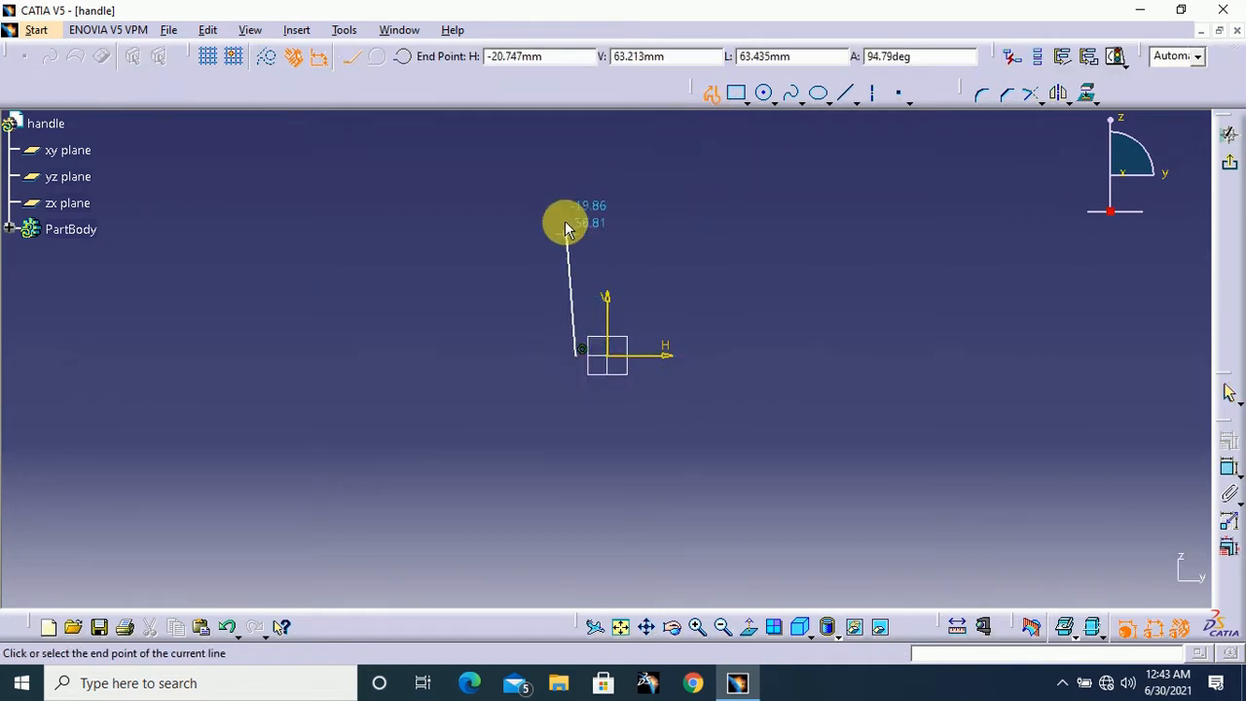
click(576, 168)
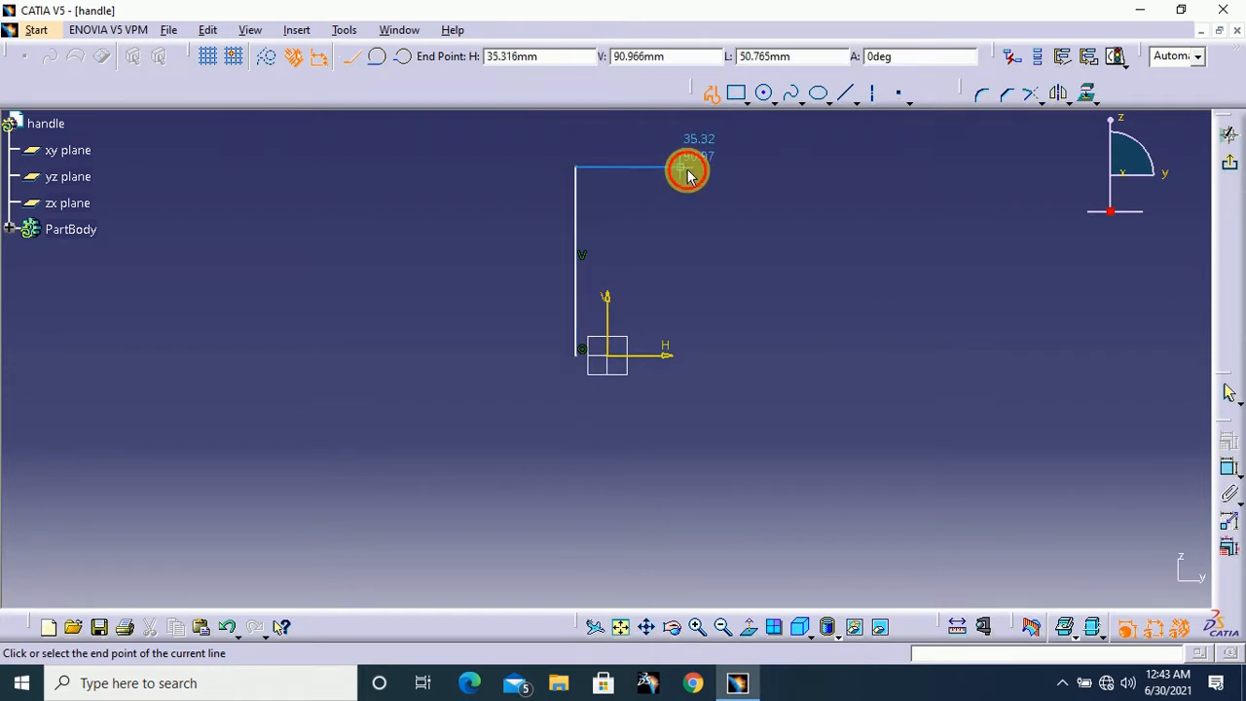
click(686, 169)
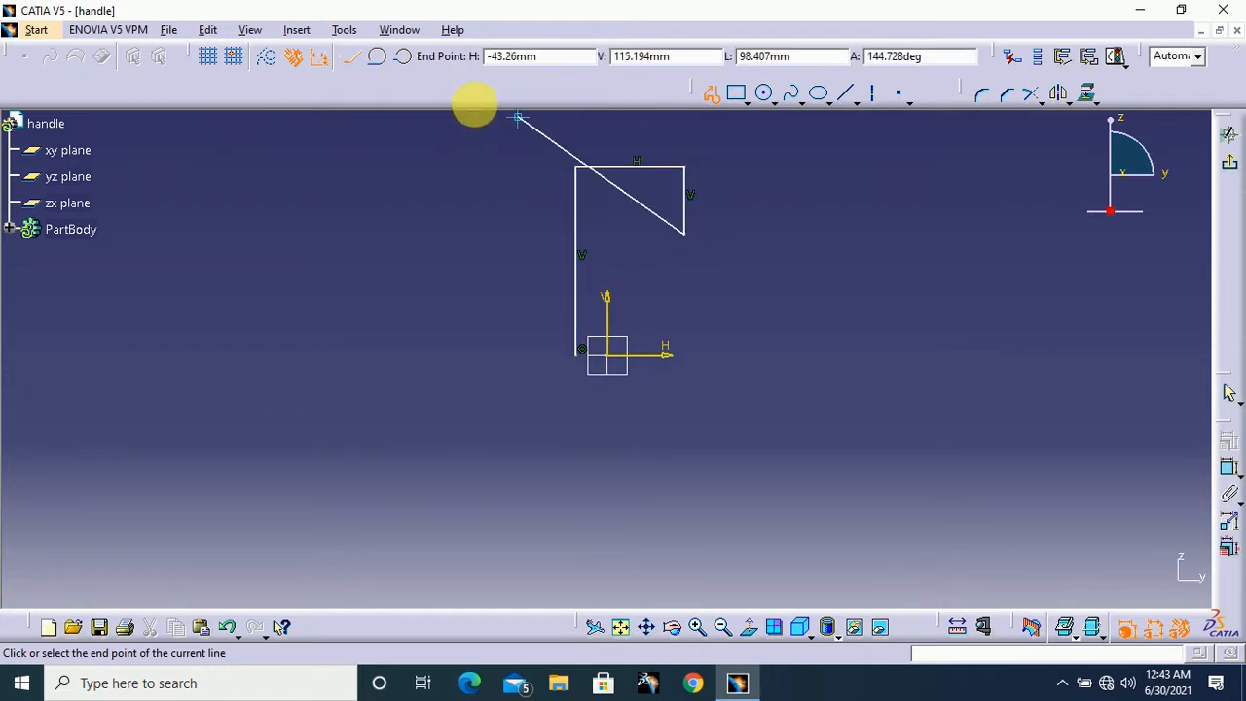
click(403, 58)
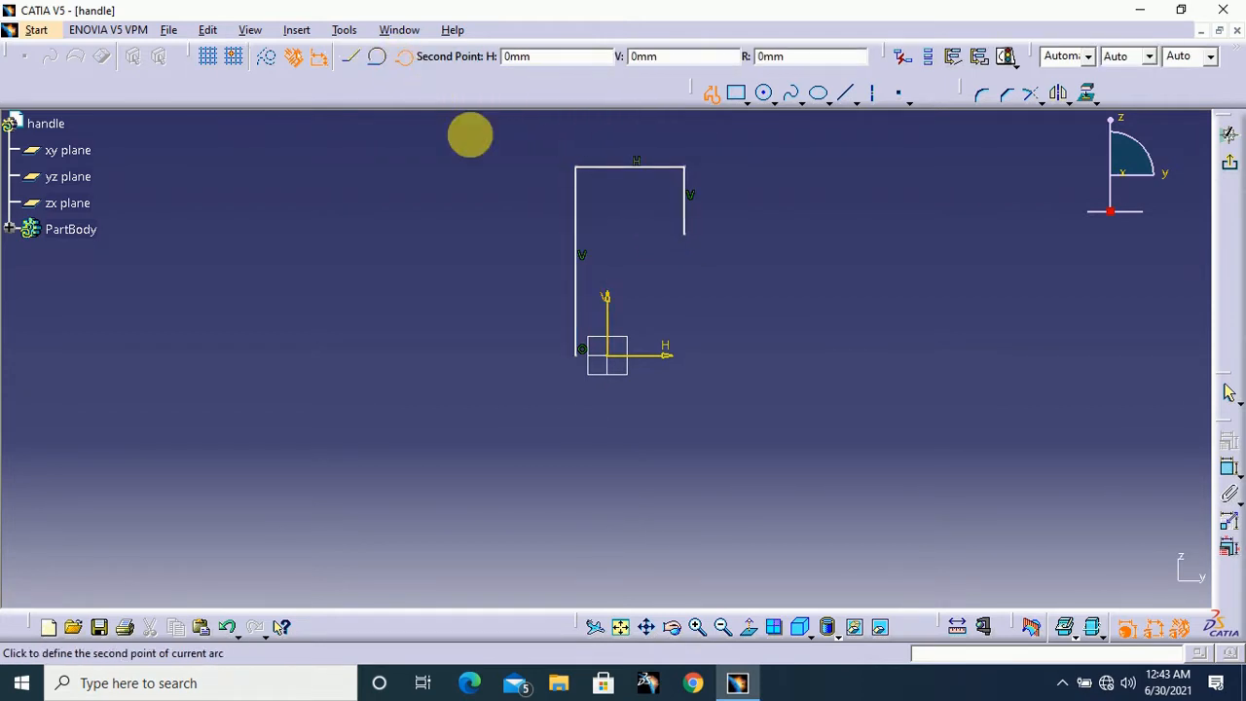
click(666, 265)
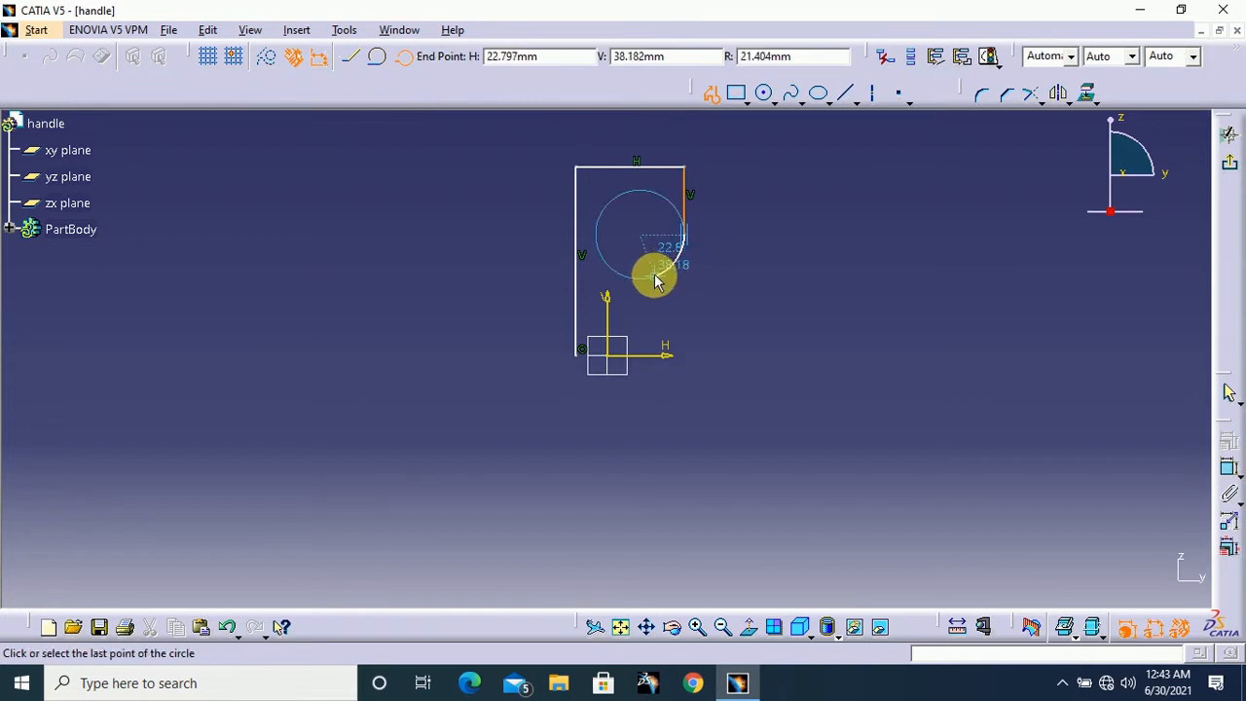
click(655, 279)
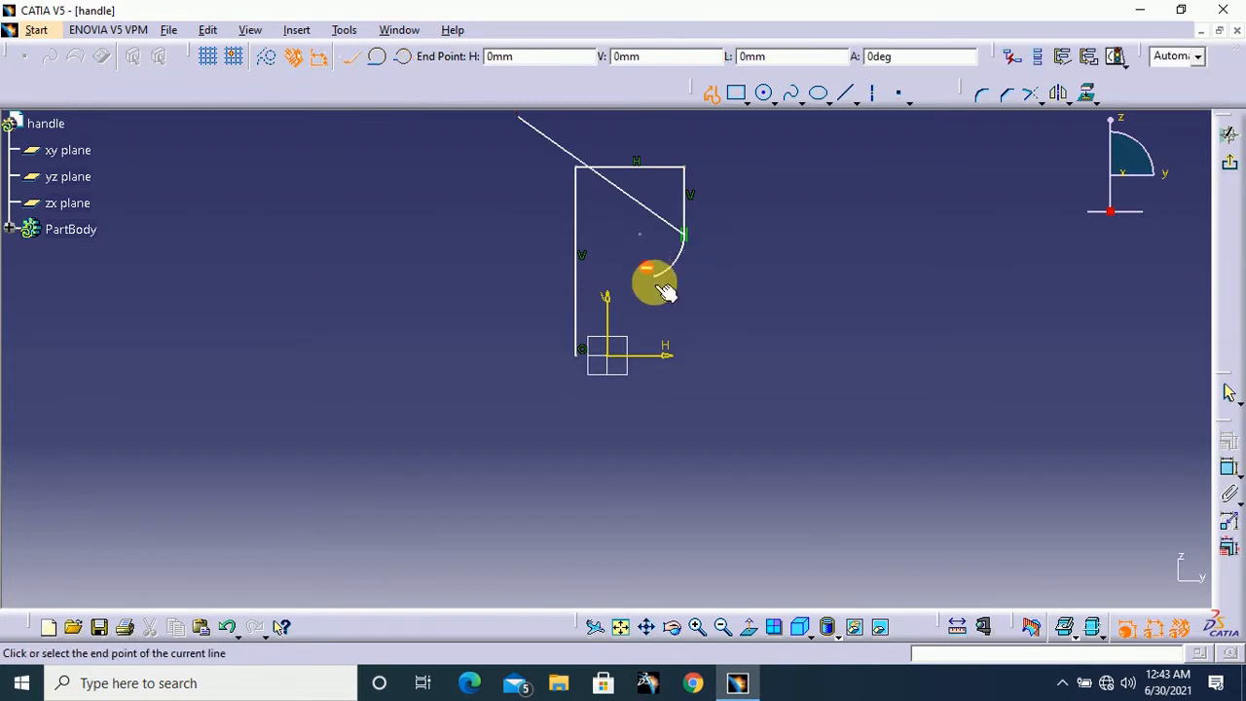
click(658, 357)
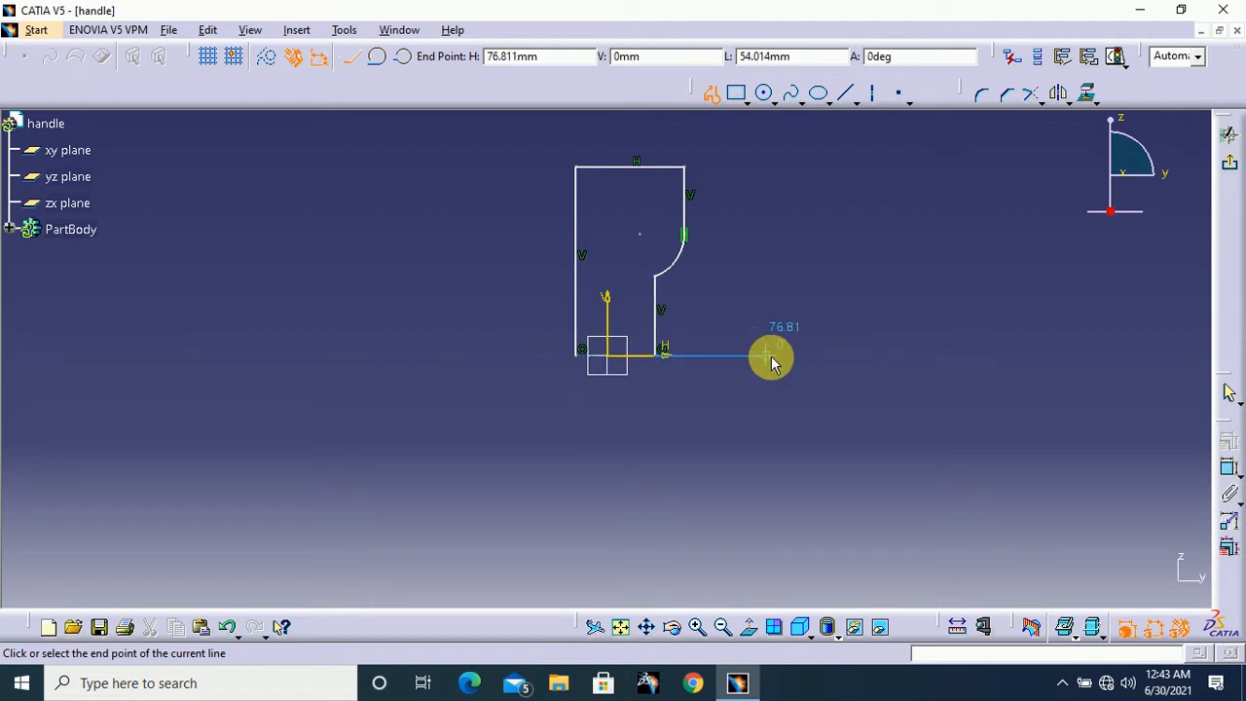
click(684, 167)
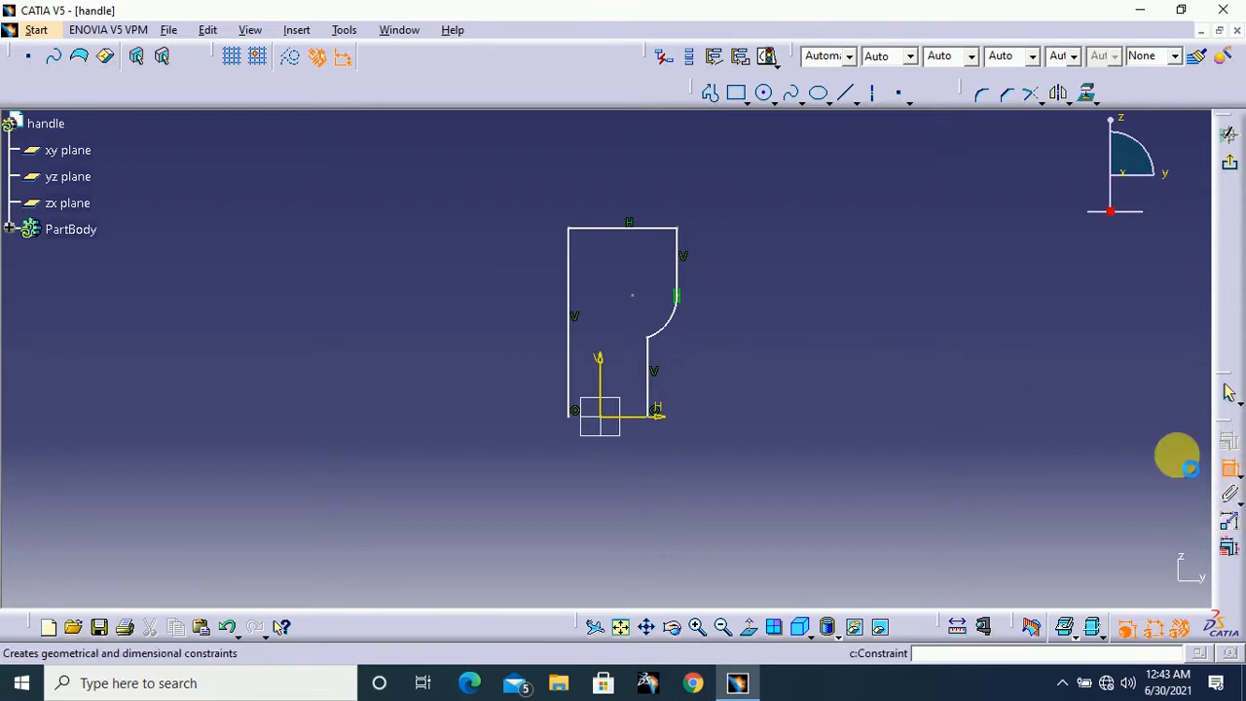
Dimension the profile's long left vertical line and set its length to 100 mm
click(572, 290)
click(490, 289)
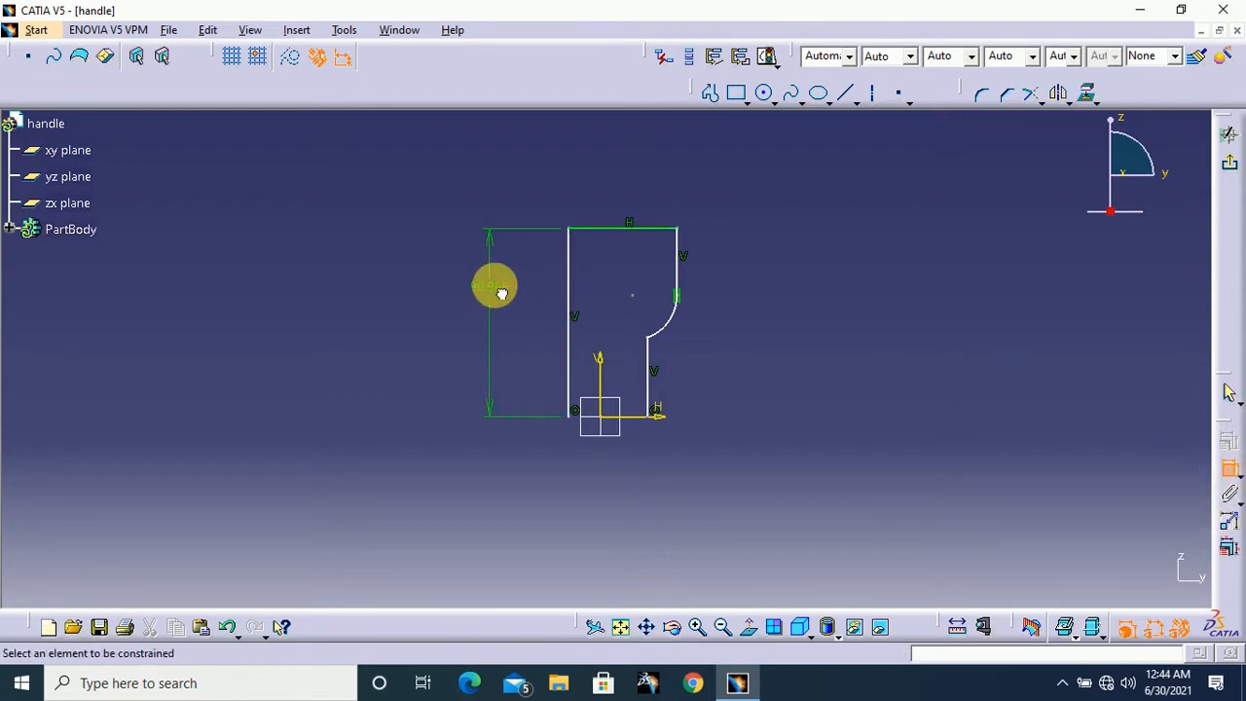
double_click(492, 286)
text(100)
key(Return)
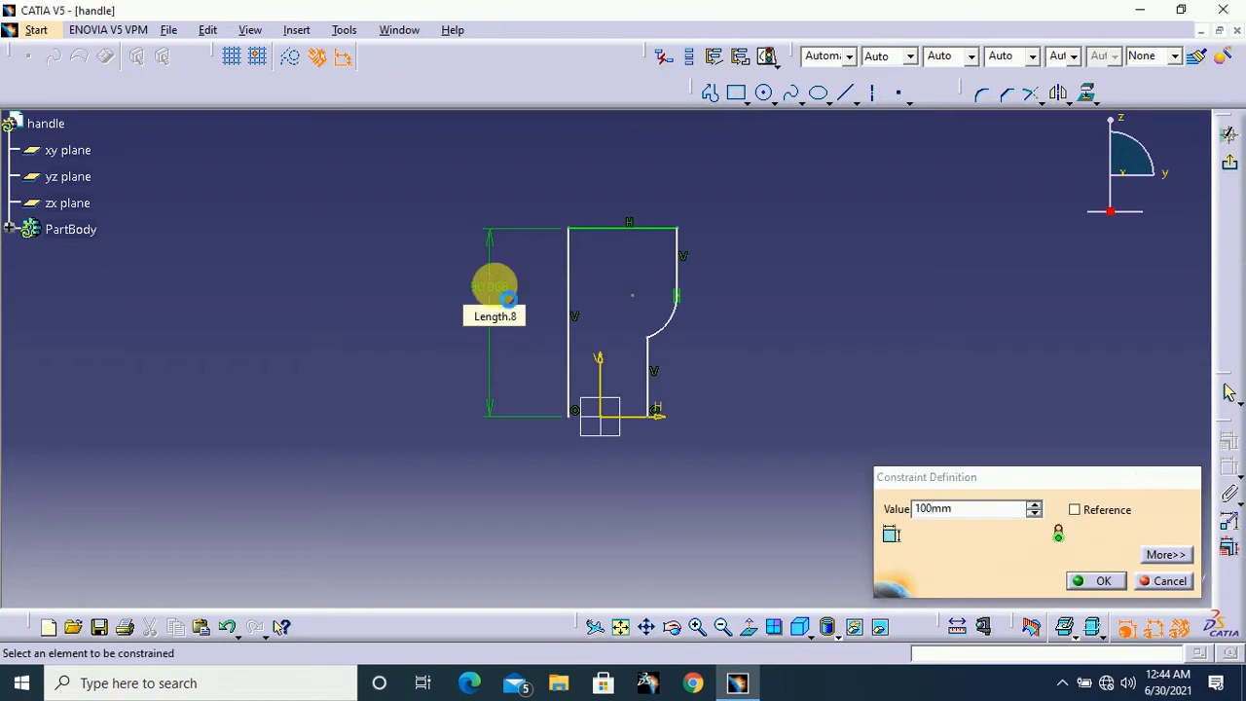
Dimension the profile's top horizontal line and set its length to 30 mm
click(610, 216)
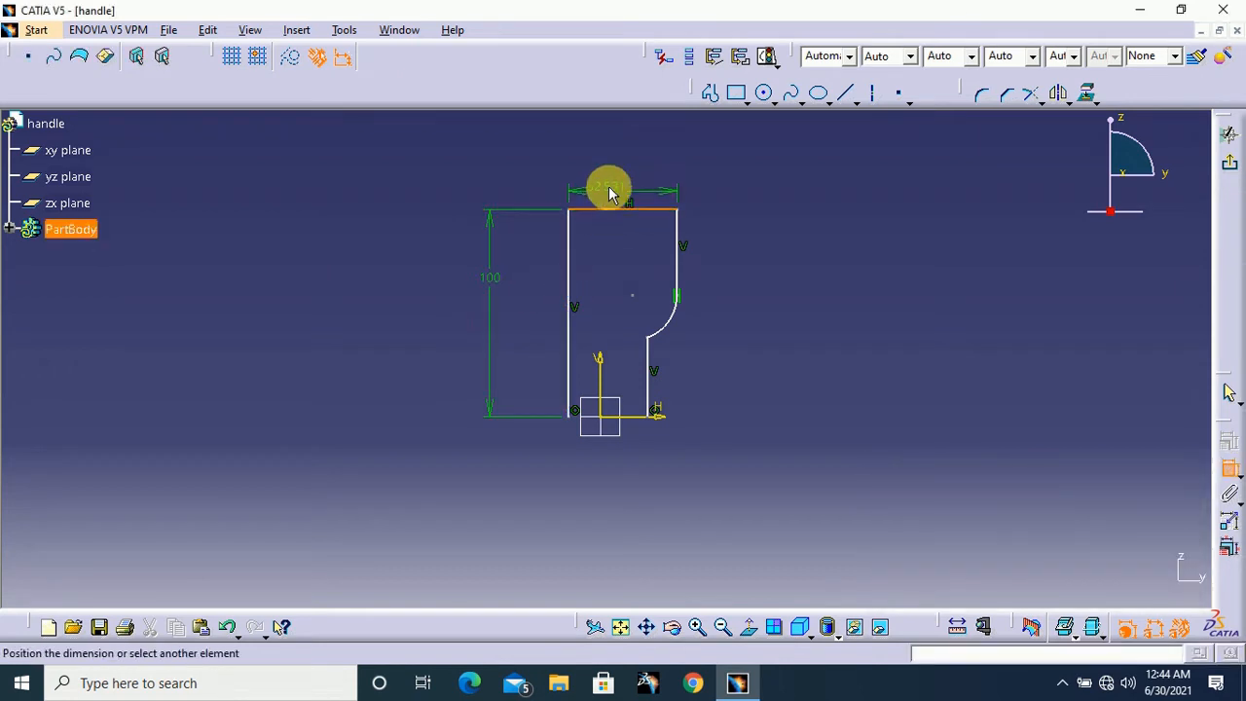
click(618, 174)
double_click(621, 178)
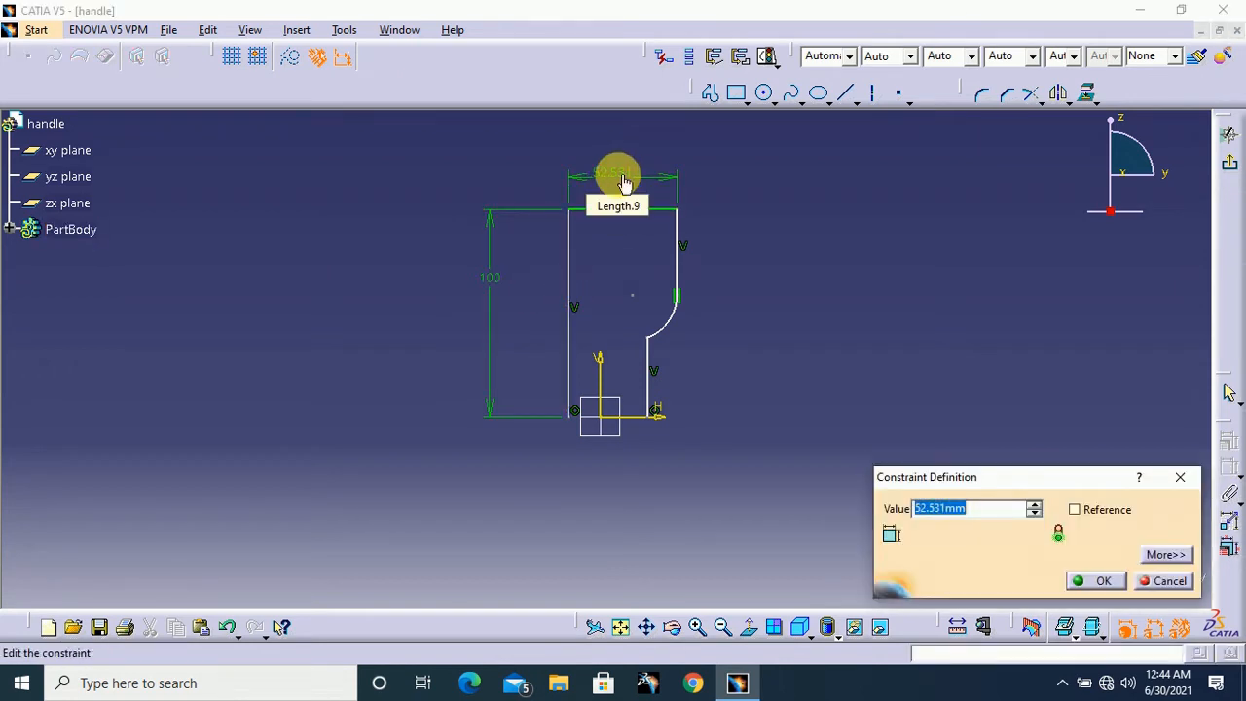
text(30)
key(Return)
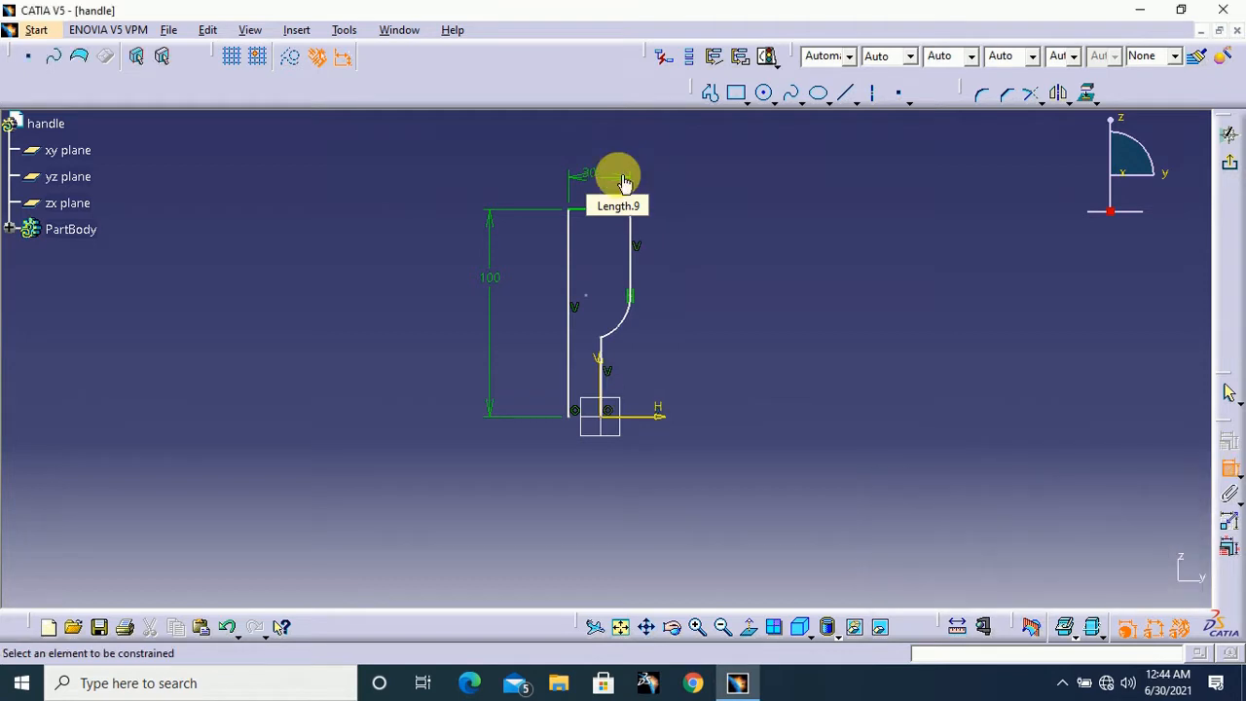
Dimension the distance between the long left line and the lower right vertical line and set it to 20 mm
middle_drag(708, 343, 711, 306)
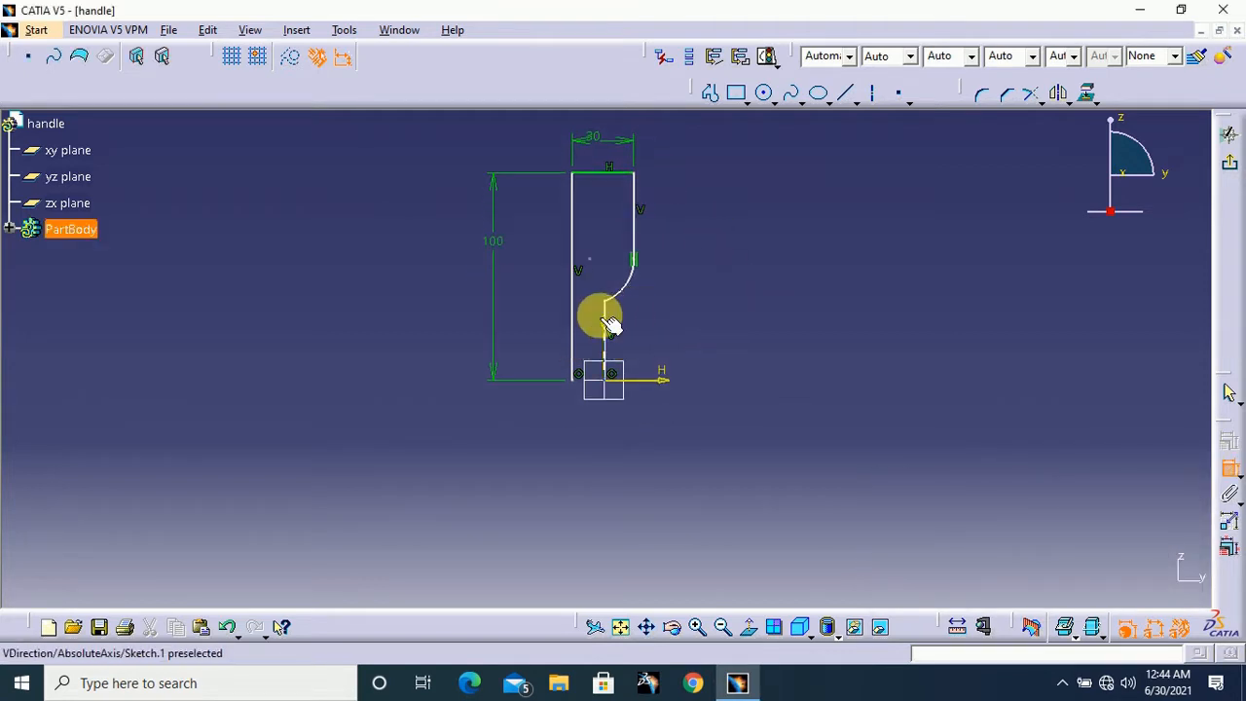
click(574, 331)
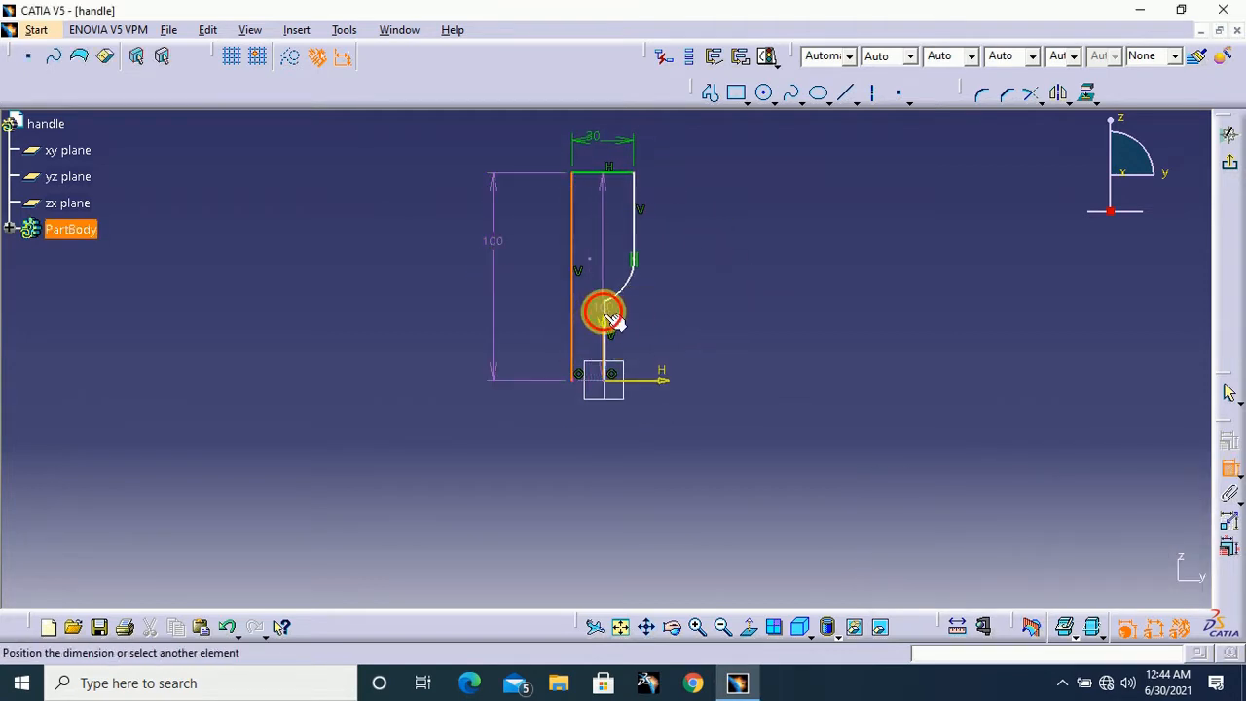
click(606, 314)
click(721, 416)
double_click(737, 419)
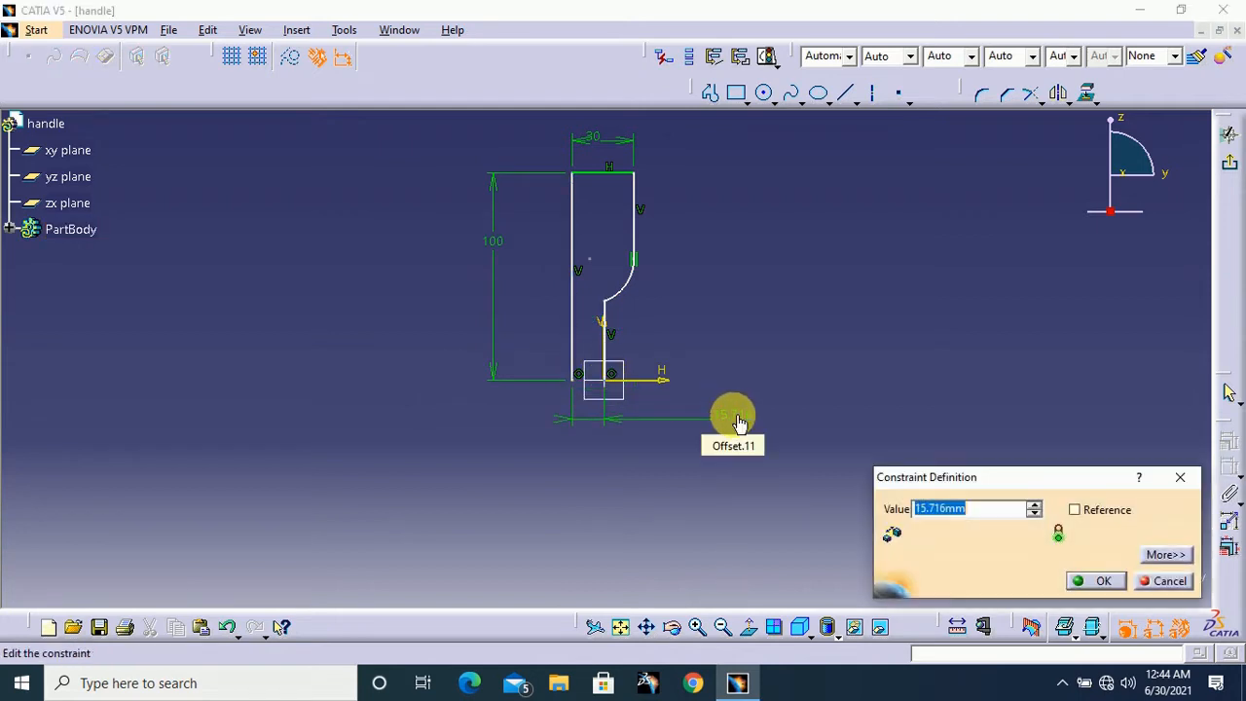
key(Return)
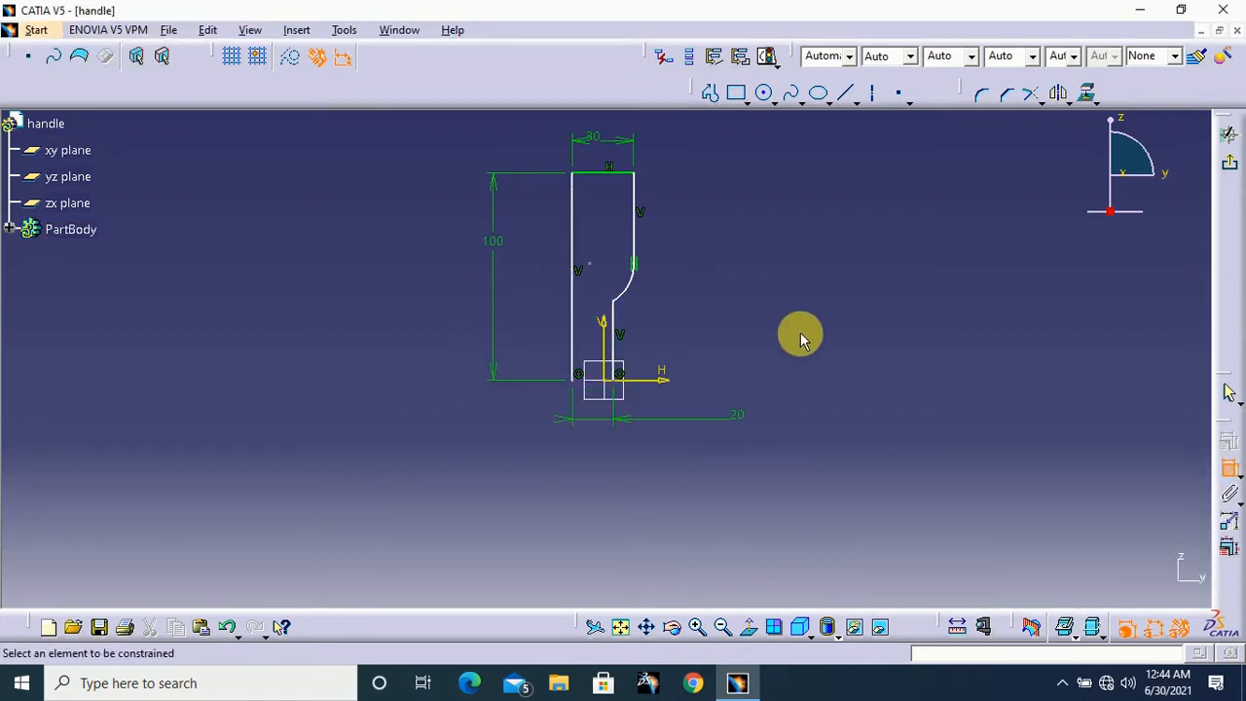
Dimension the lower right vertical line below the arc and set its length to 65 mm
middle_drag(799, 334, 835, 272)
middle_drag(836, 271, 814, 360)
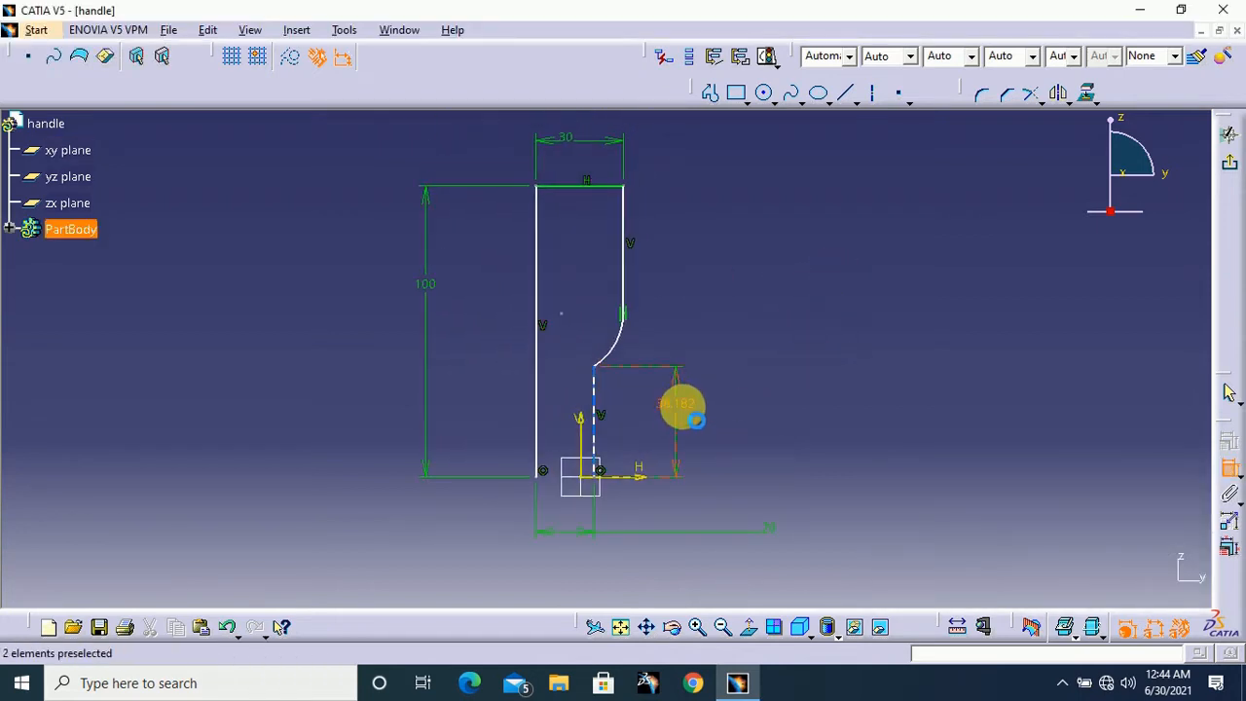
double_click(684, 405)
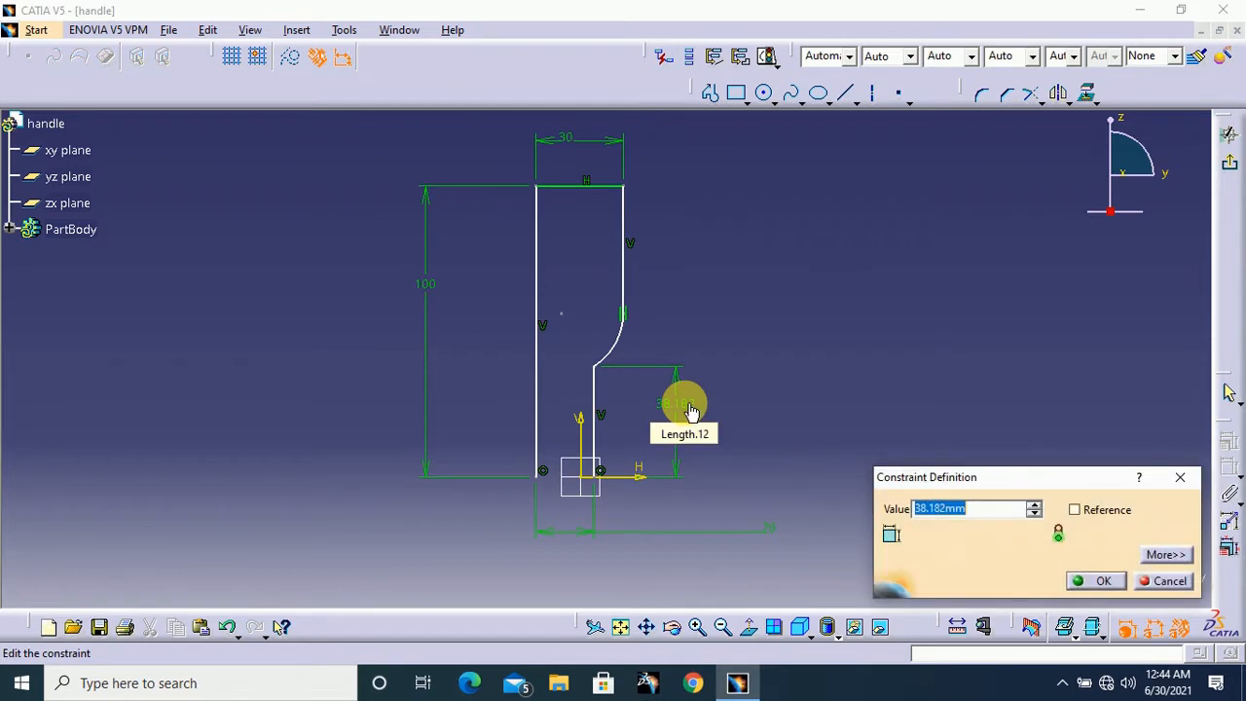
text(65)
key(Return)
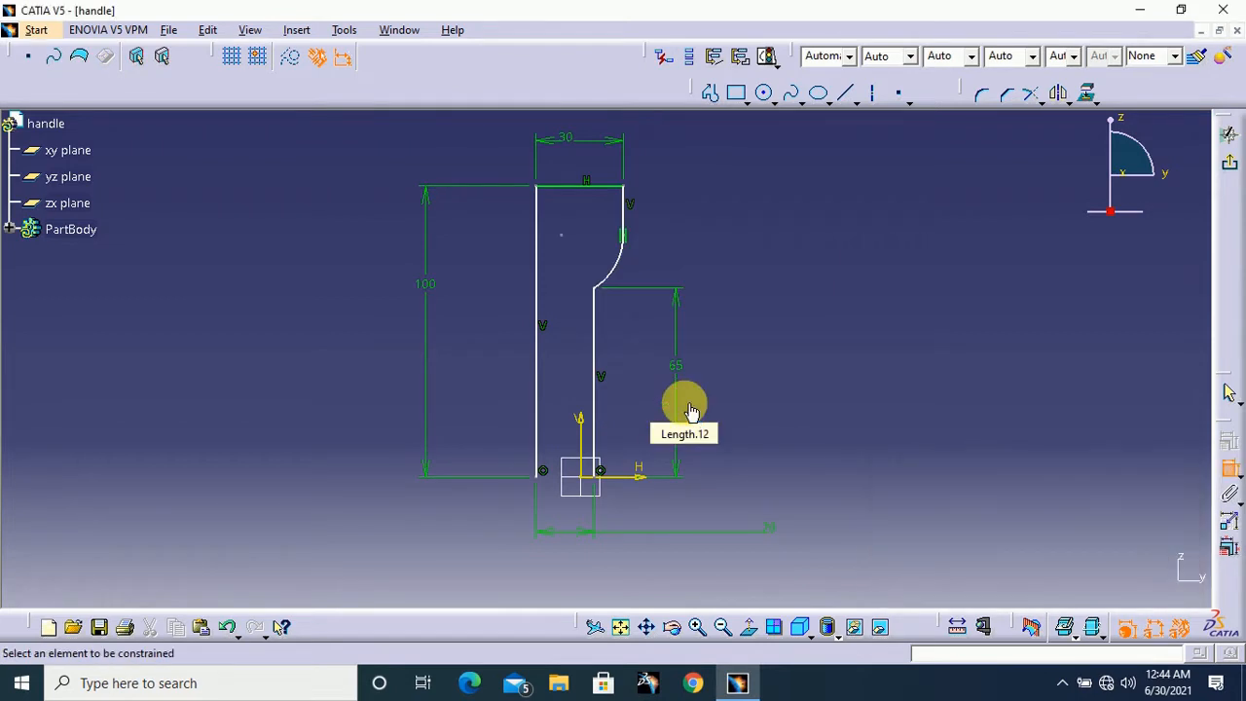
Constrain the long left line and the lower right line to be symmetric about the V axis
mouse_move(731, 315)
middle_down()
mouse_move(745, 276)
mouse_move(776, 296)
middle_up()
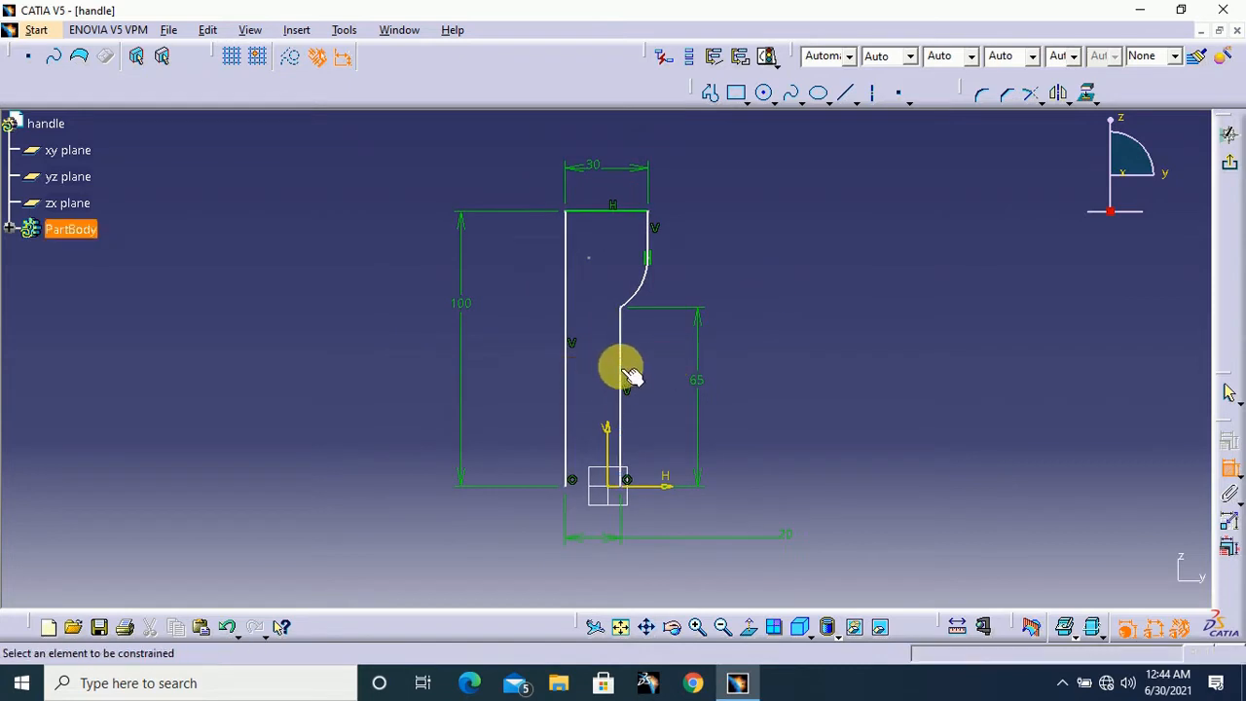
click(621, 370)
click(568, 381)
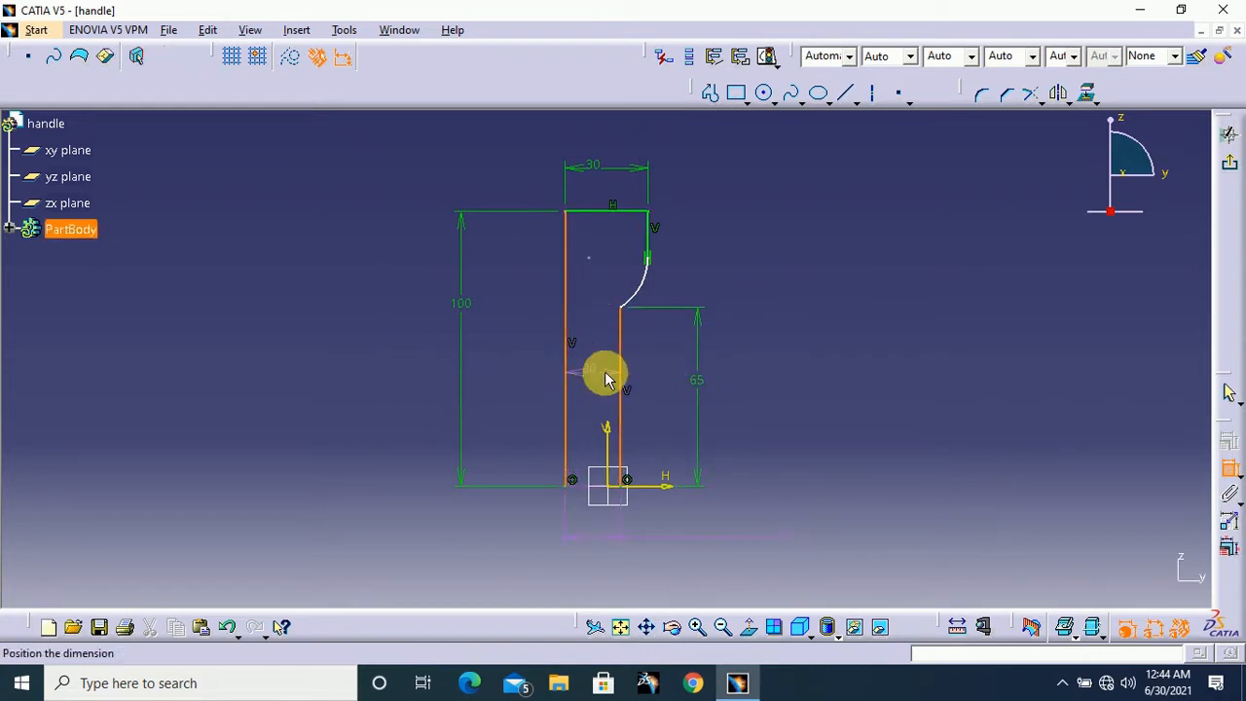
right_click(652, 367)
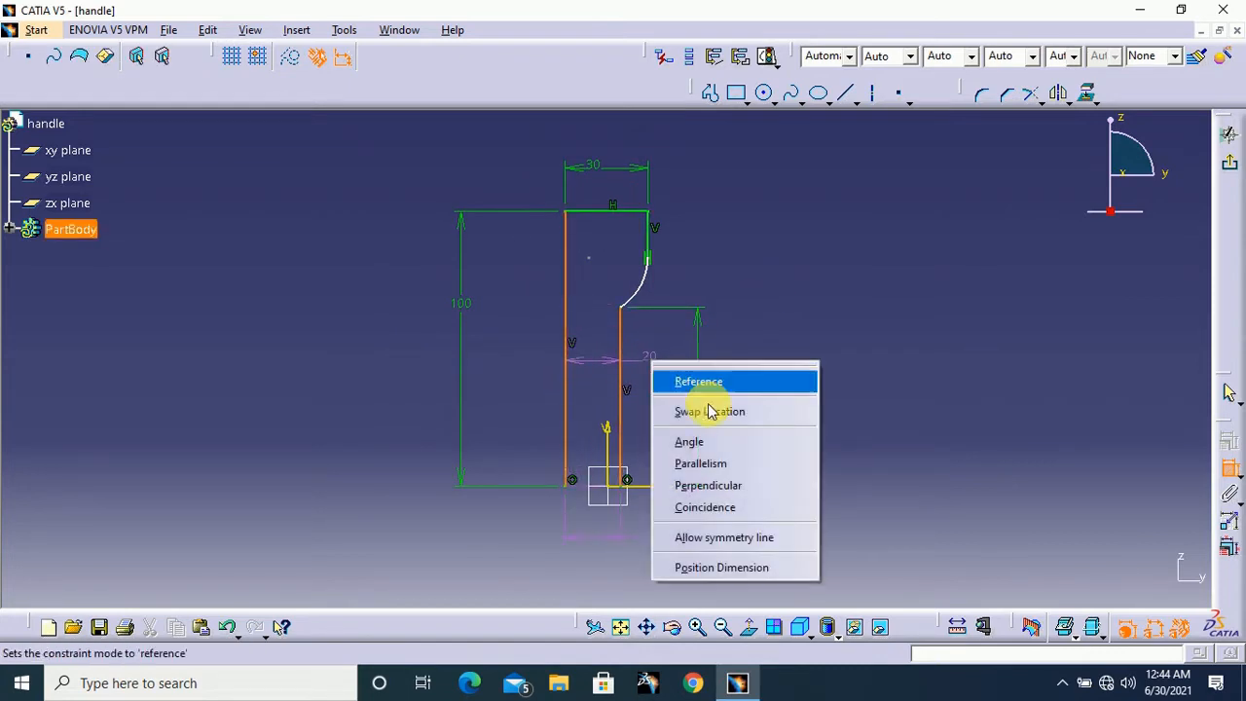
click(762, 544)
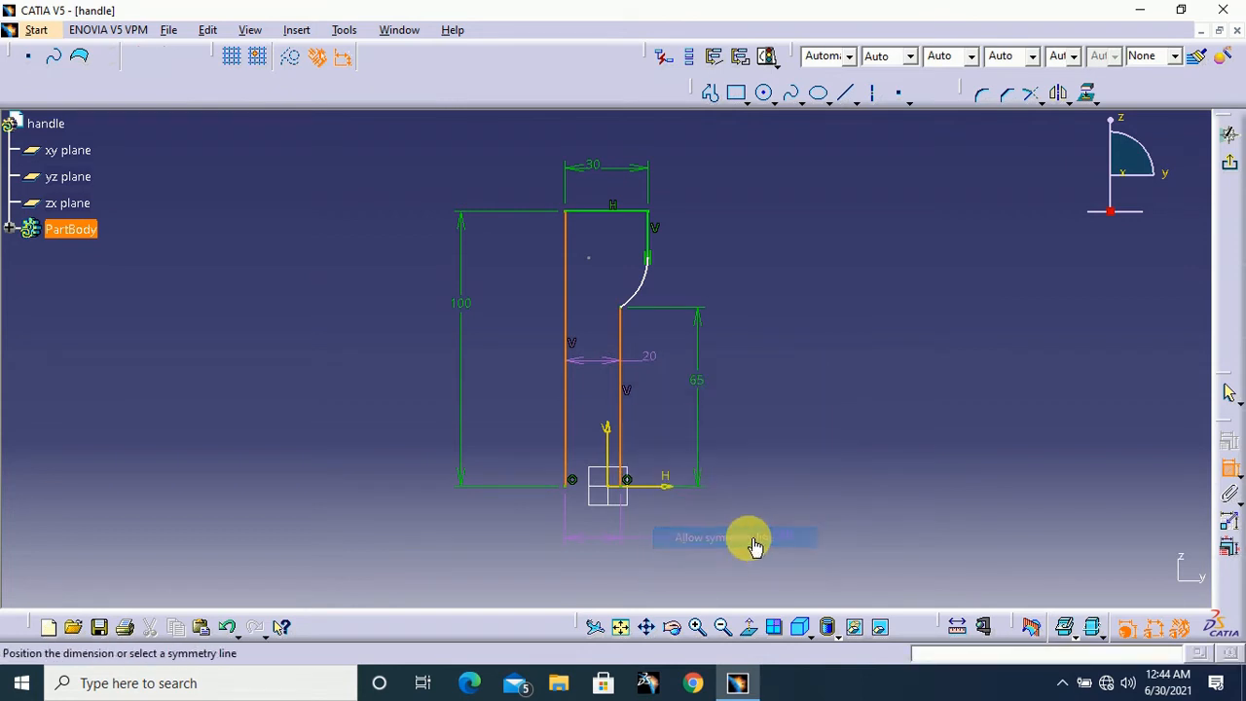
click(612, 430)
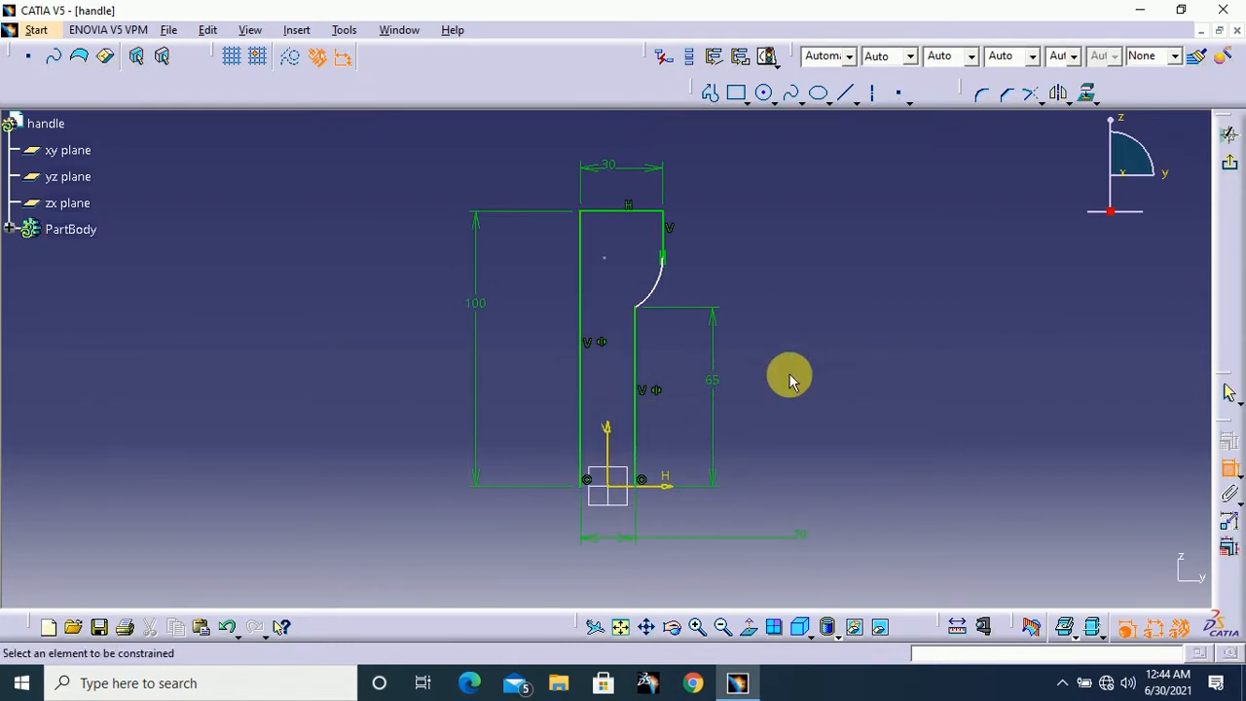
Dimension the arc between the two right-hand vertical lines and set its radius to 15 mm
ctrl+middle_drag(834, 350, 836, 370)
ctrl+middle_drag(810, 412, 731, 301)
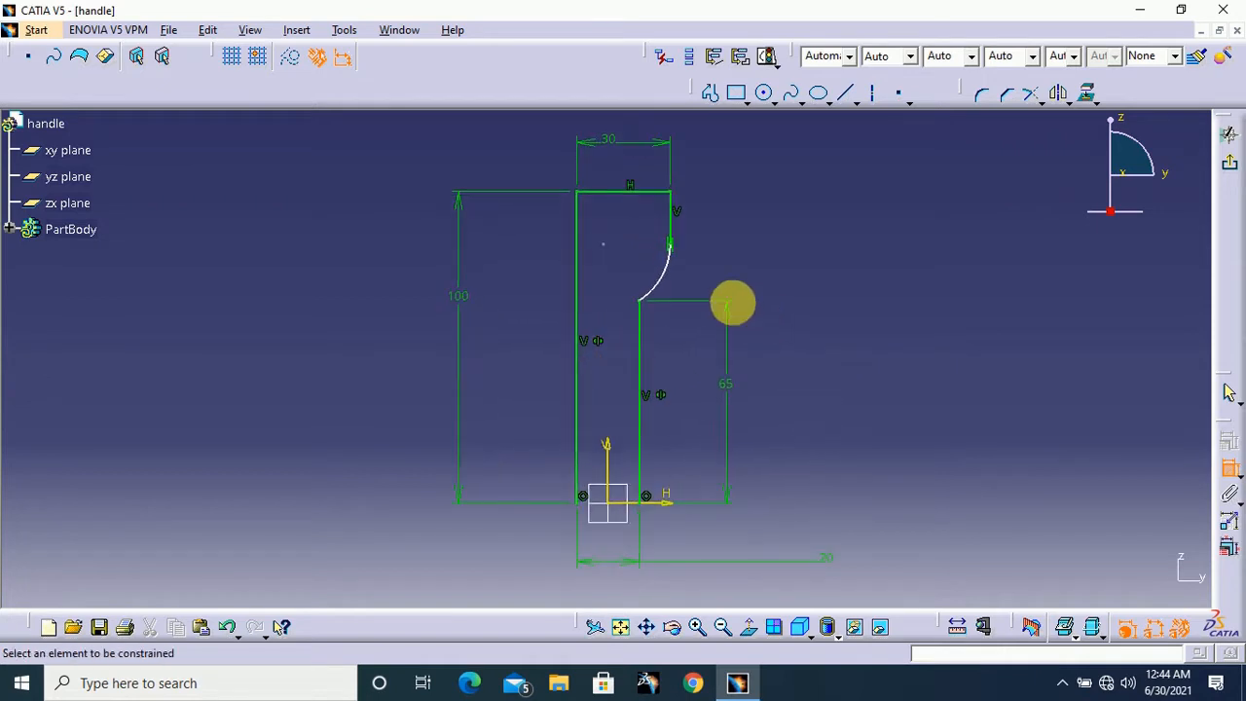
click(665, 271)
double_click(735, 287)
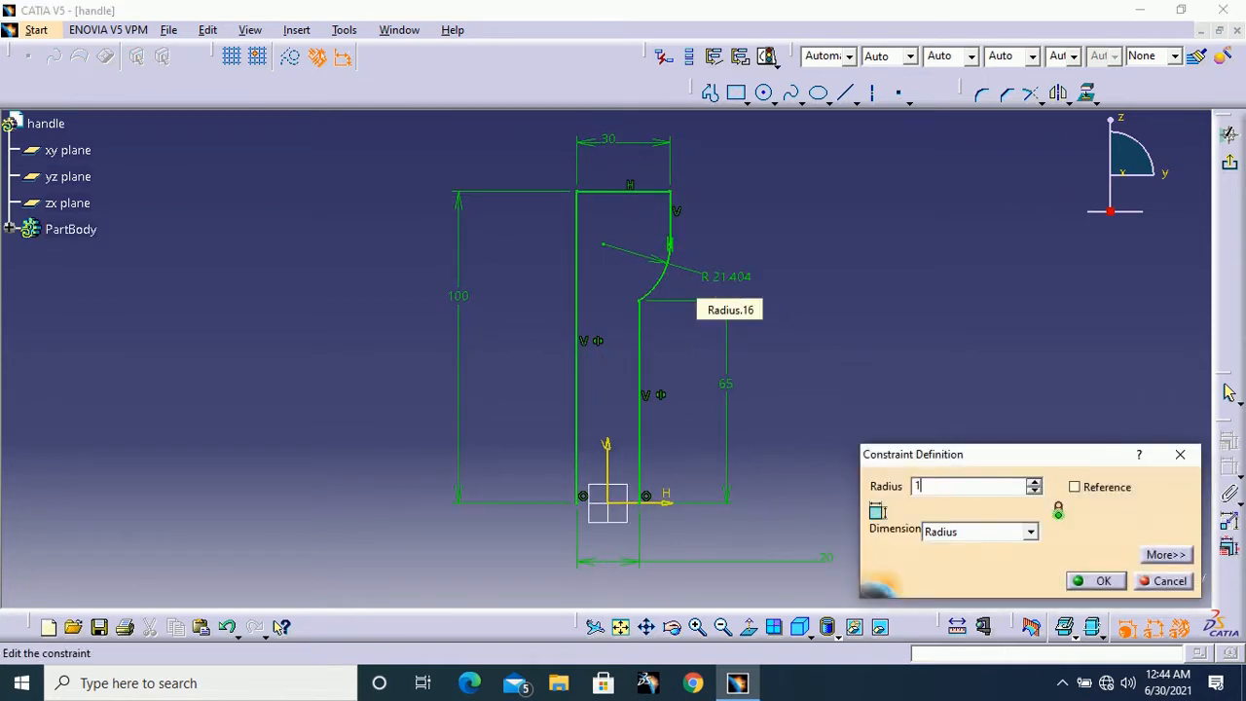
text(15mm)
key(Return)
Draw a three-point arc of about 155 mm radius down from the left line's lower end, bulging outward to the left
mouse_move(865, 256)
ctrl+middle_down()
mouse_move(834, 406)
mouse_move(929, 472)
mouse_move(940, 459)
mouse_move(904, 276)
mouse_move(911, 309)
ctrl+middle_up()
middle_drag(860, 411, 853, 367)
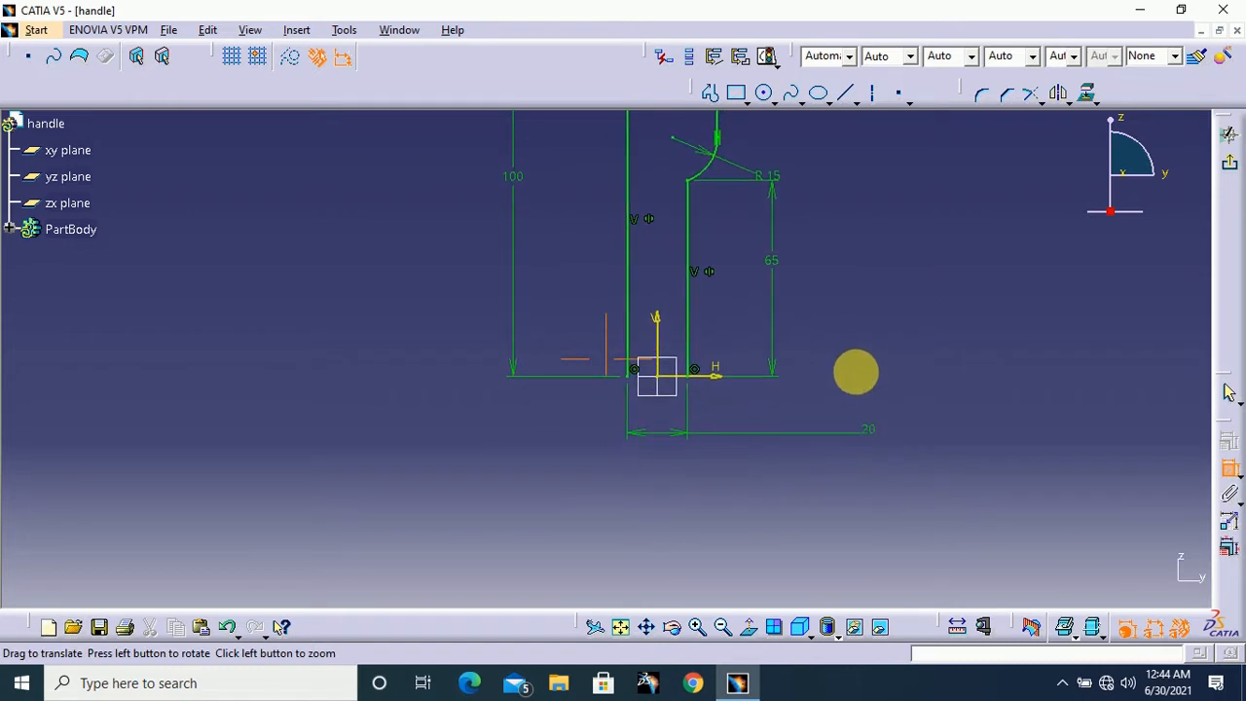
click(765, 93)
click(776, 105)
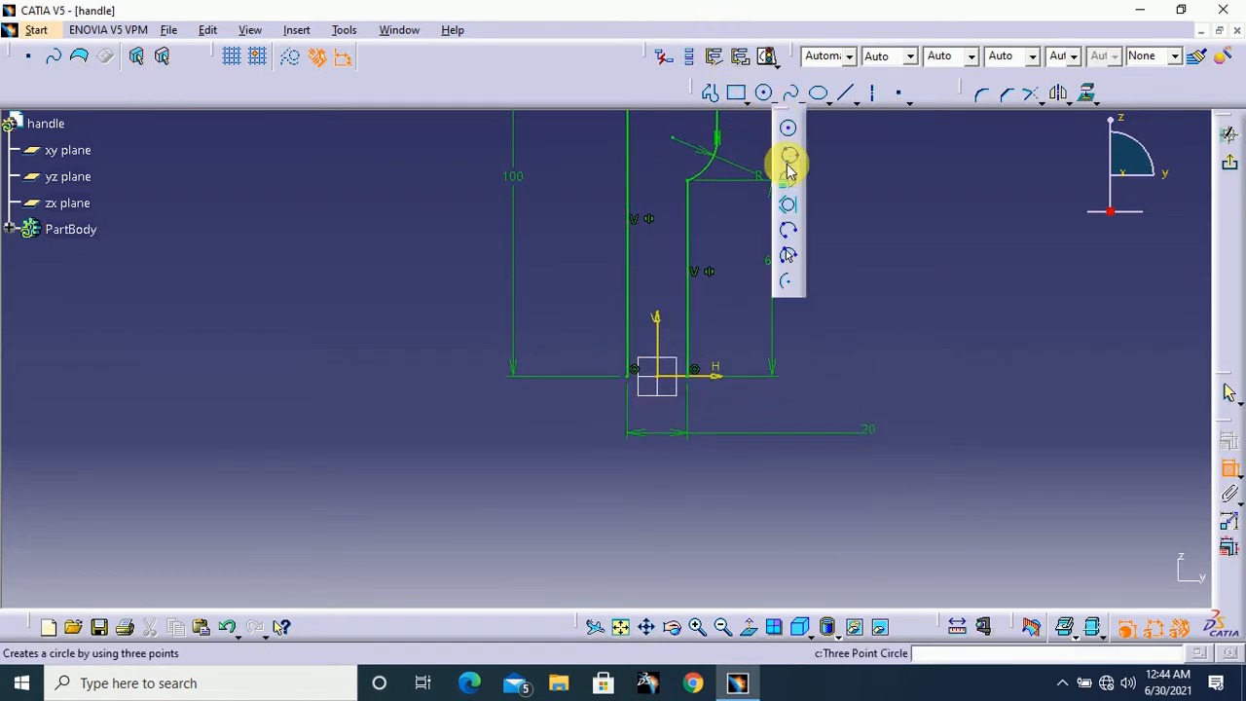
click(788, 256)
middle_drag(824, 350, 828, 265)
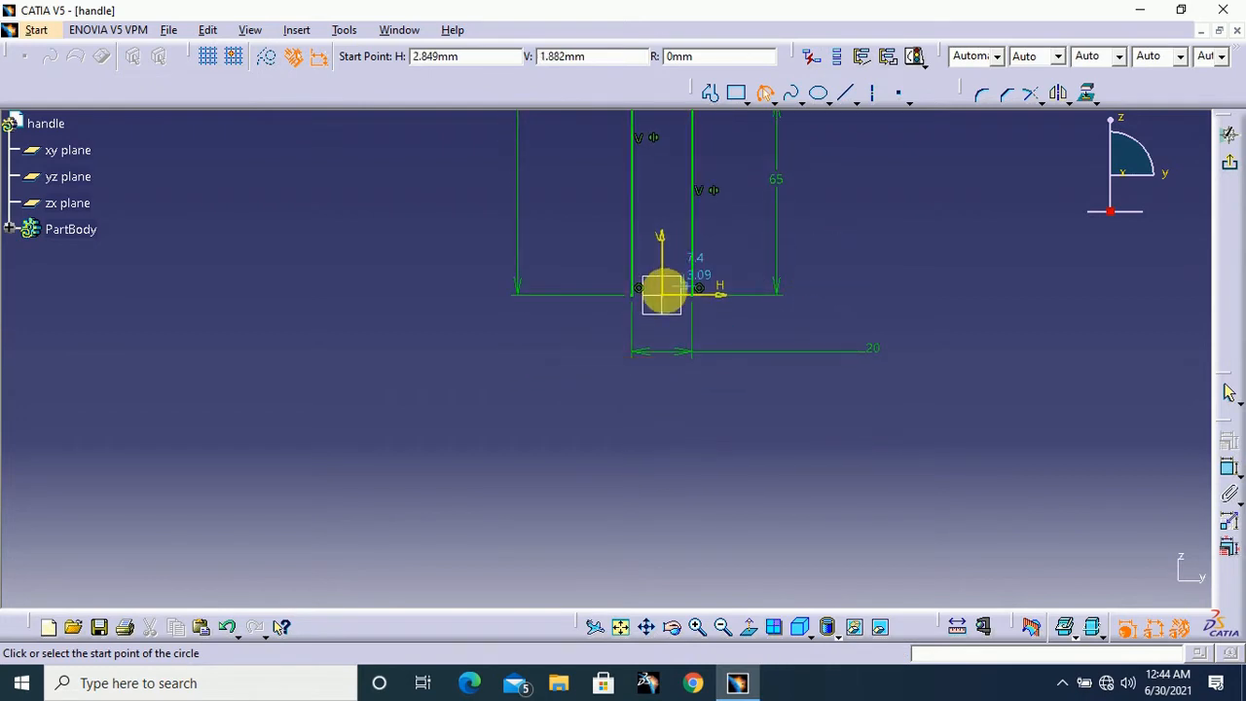
click(638, 297)
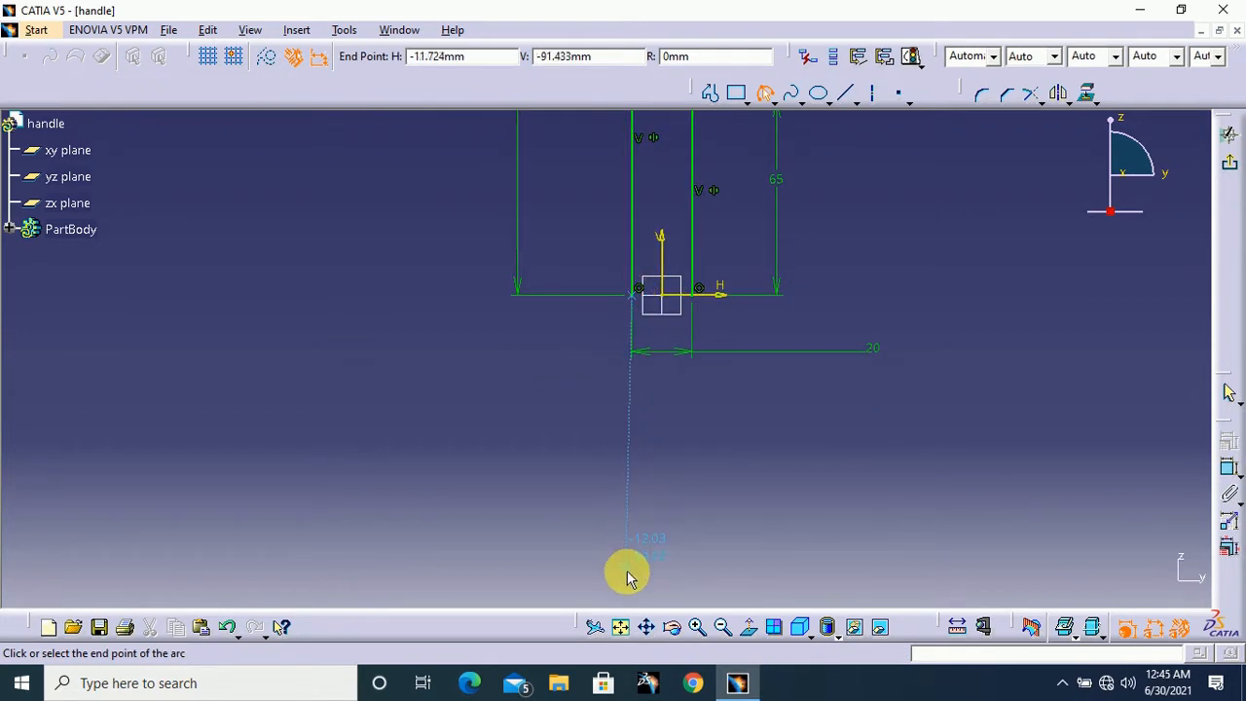
click(630, 588)
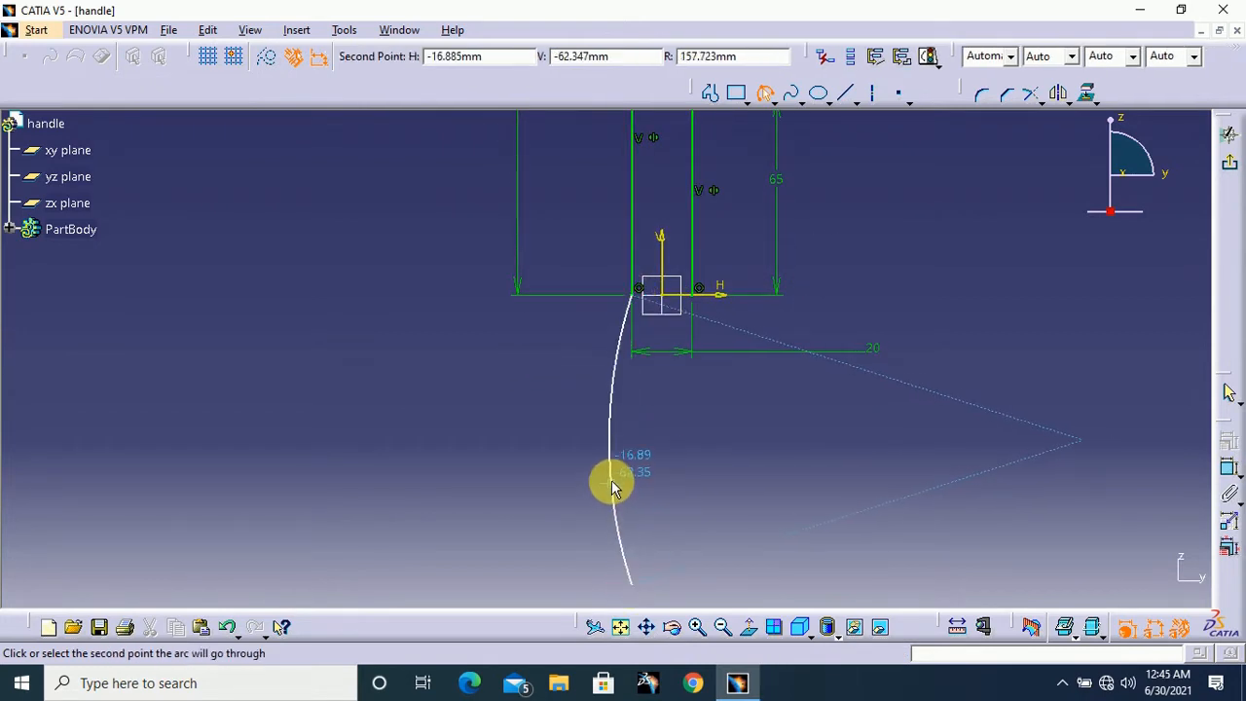
click(611, 474)
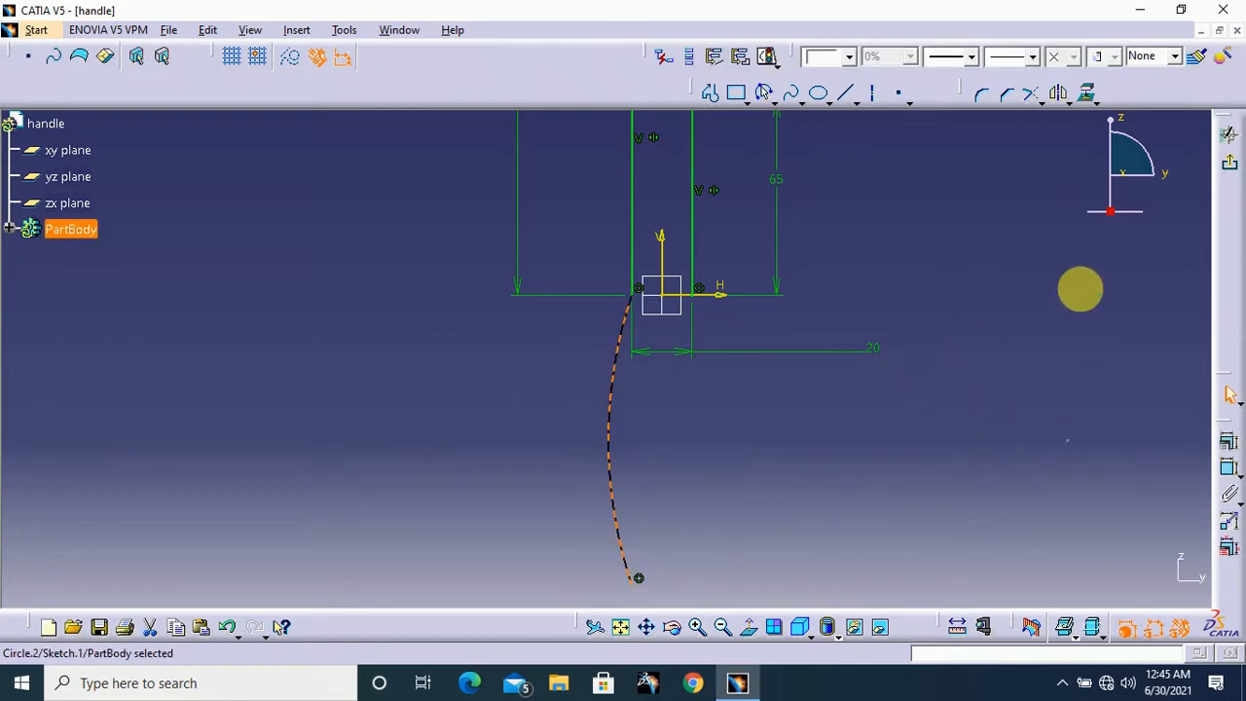
Dimension the left arc below the long vertical line and set its radius to 530 mm
middle_drag(1079, 286, 1035, 208)
click(1083, 380)
click(1230, 462)
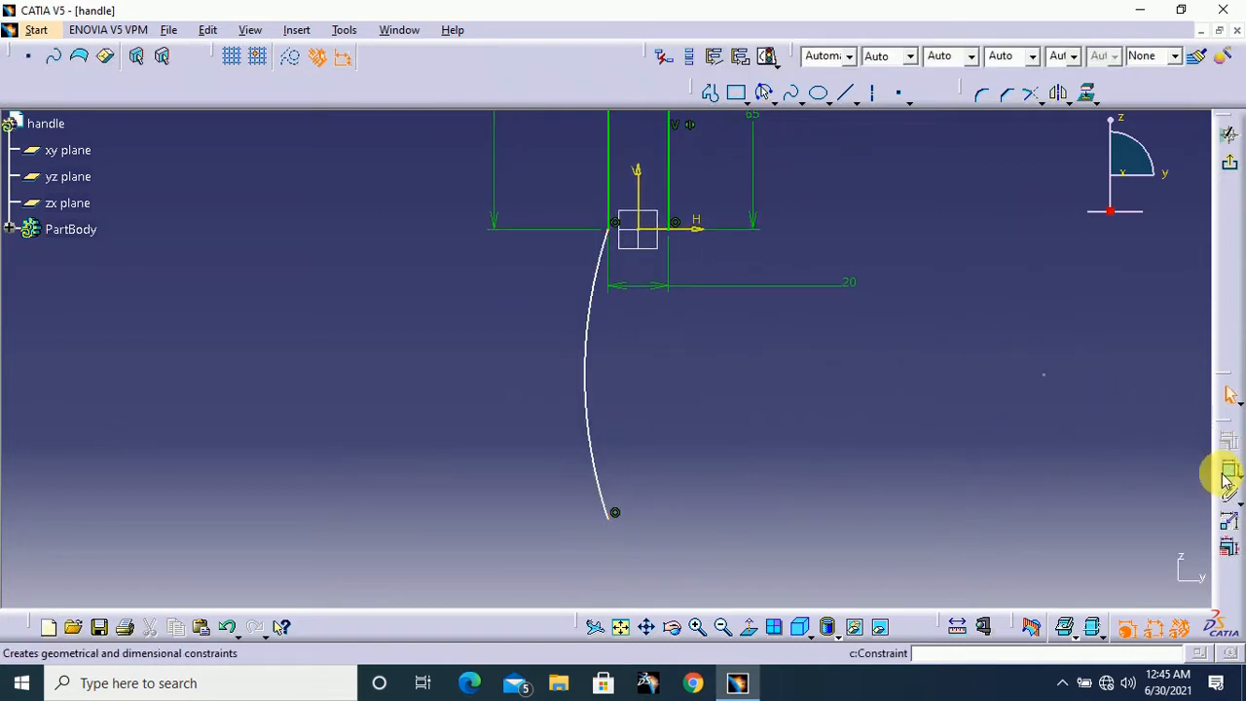
click(587, 328)
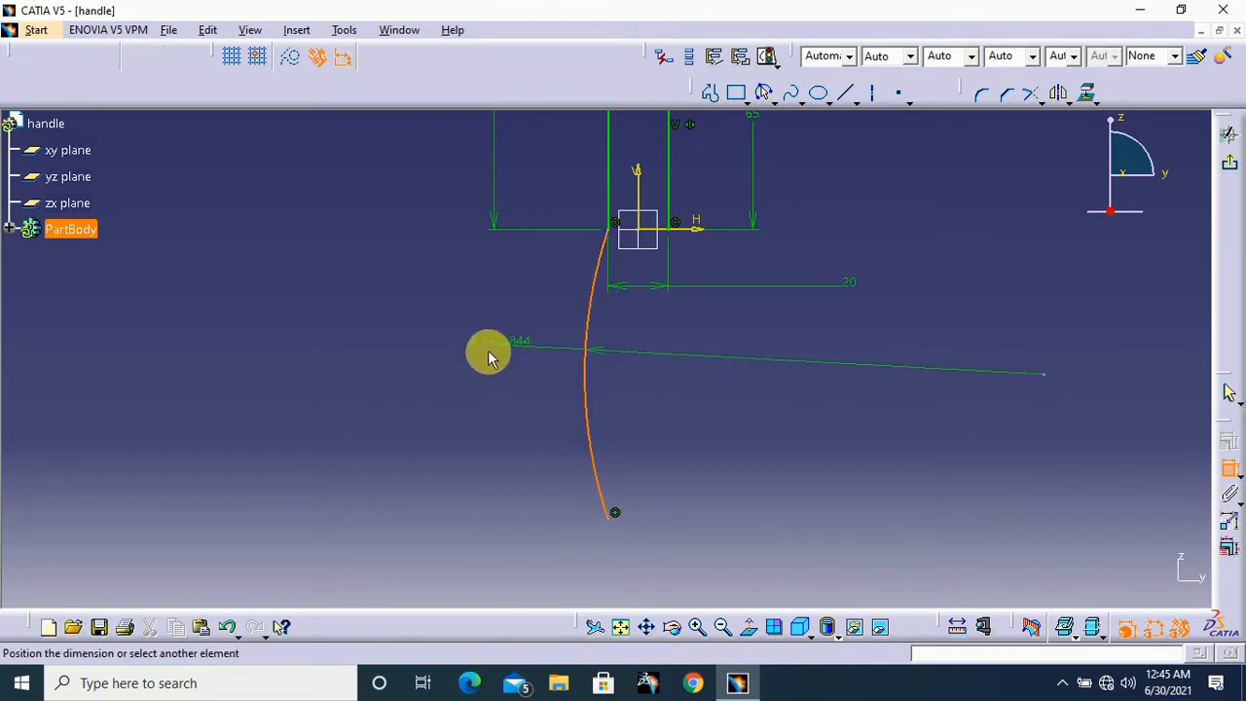
click(484, 374)
double_click(478, 368)
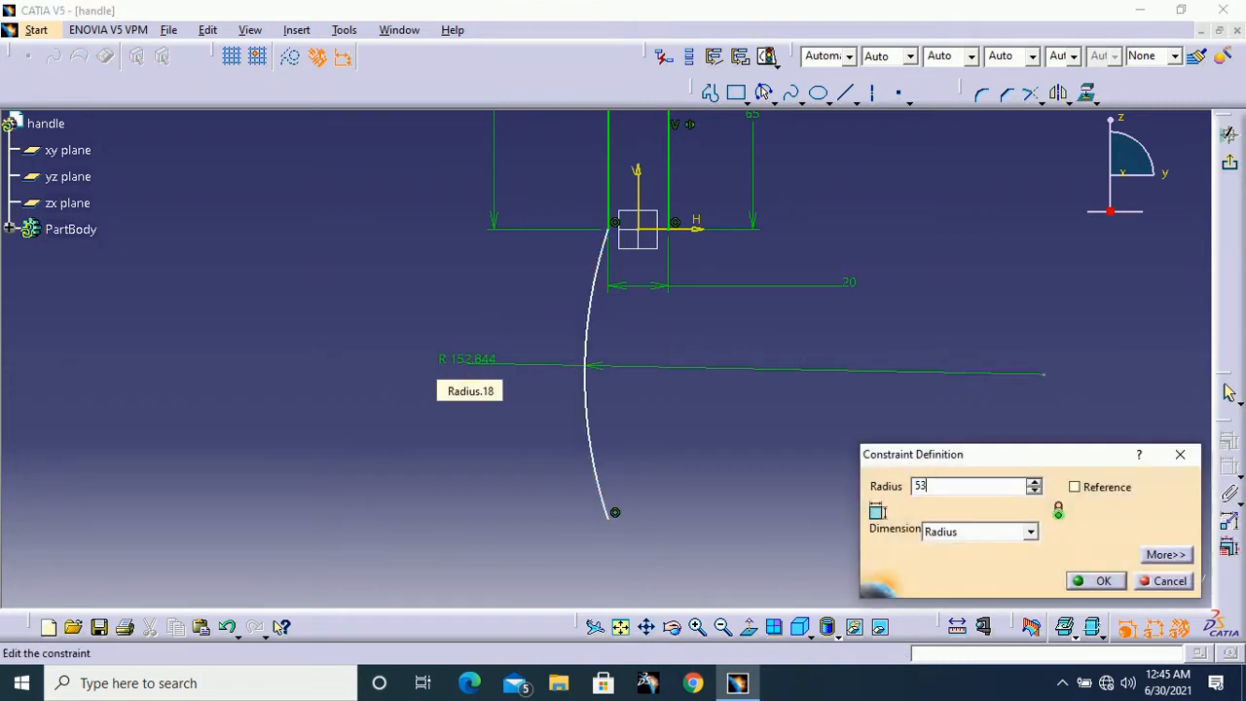
text(530)
key(Return)
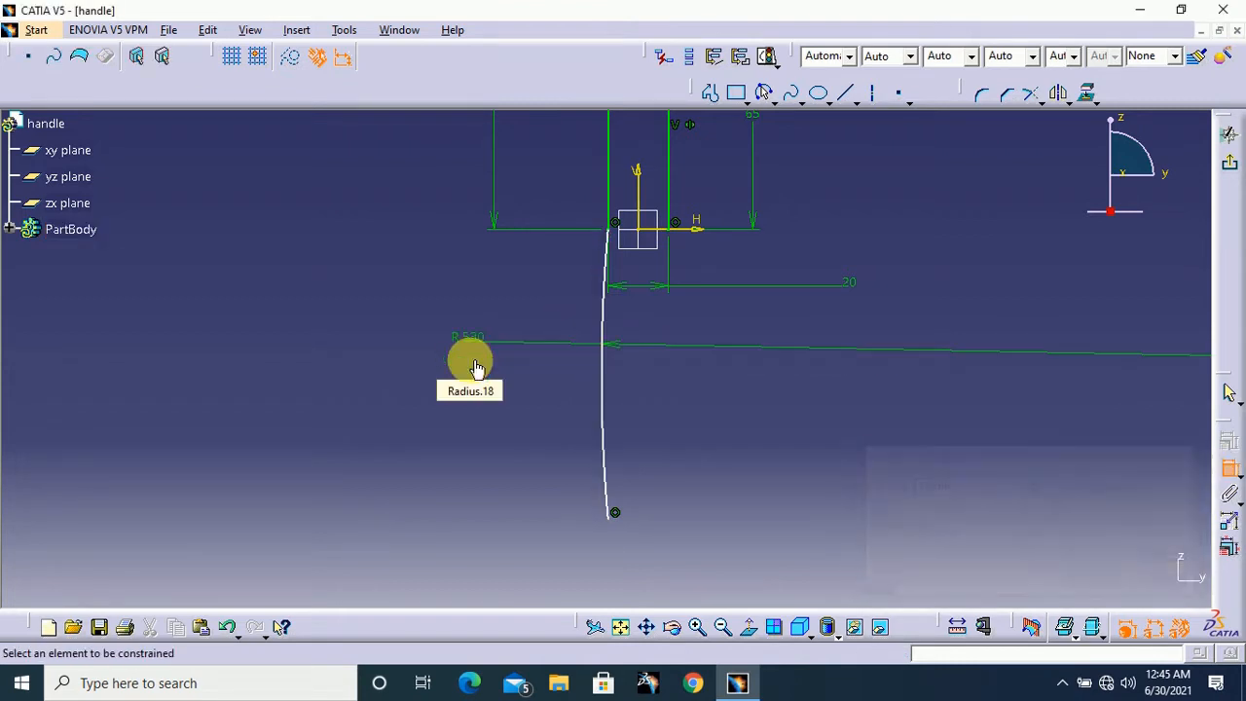
Dimension the vertical distance between the left arc's lower and upper endpoints and set it to 150 mm
click(611, 520)
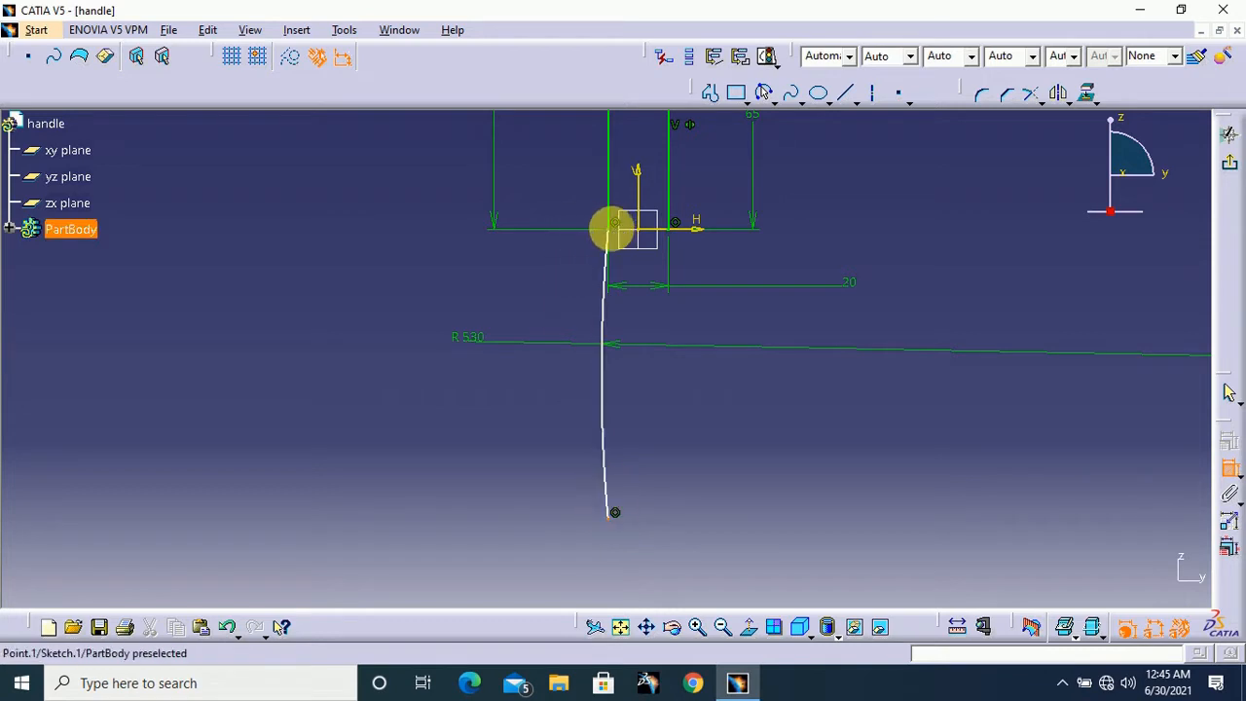
click(617, 232)
double_click(377, 366)
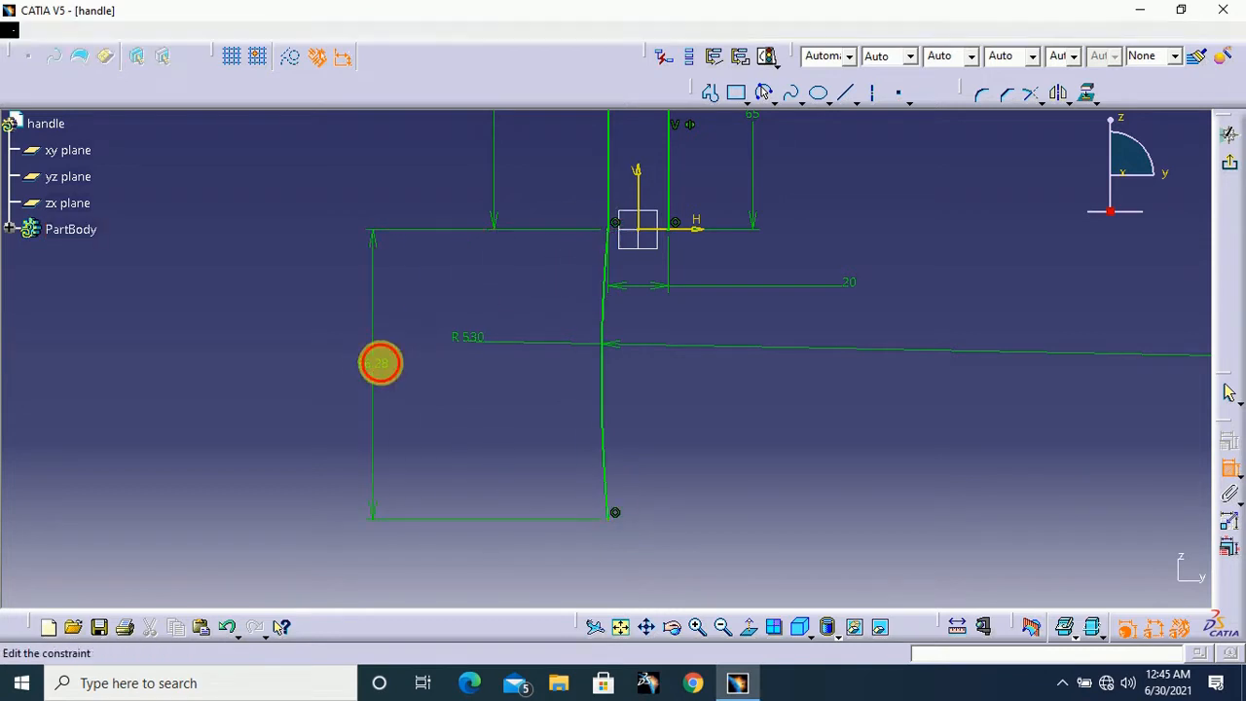
text(150)
key(Return)
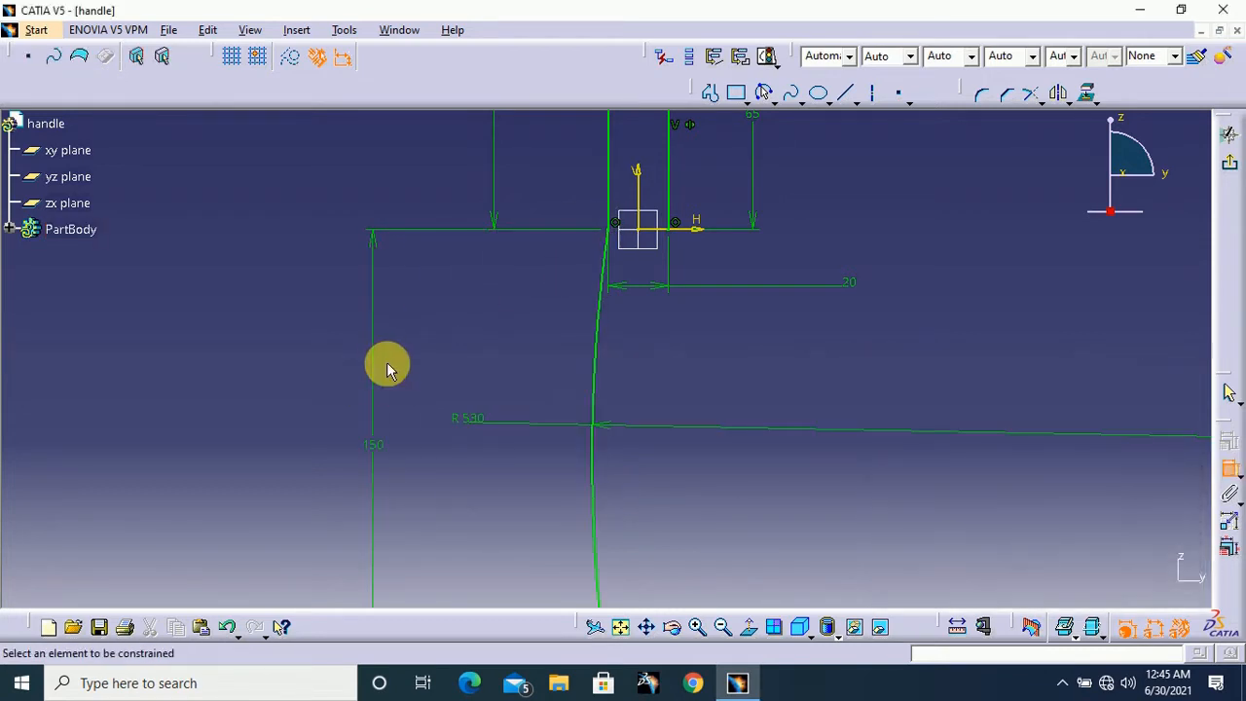
middle_drag(924, 458, 881, 428)
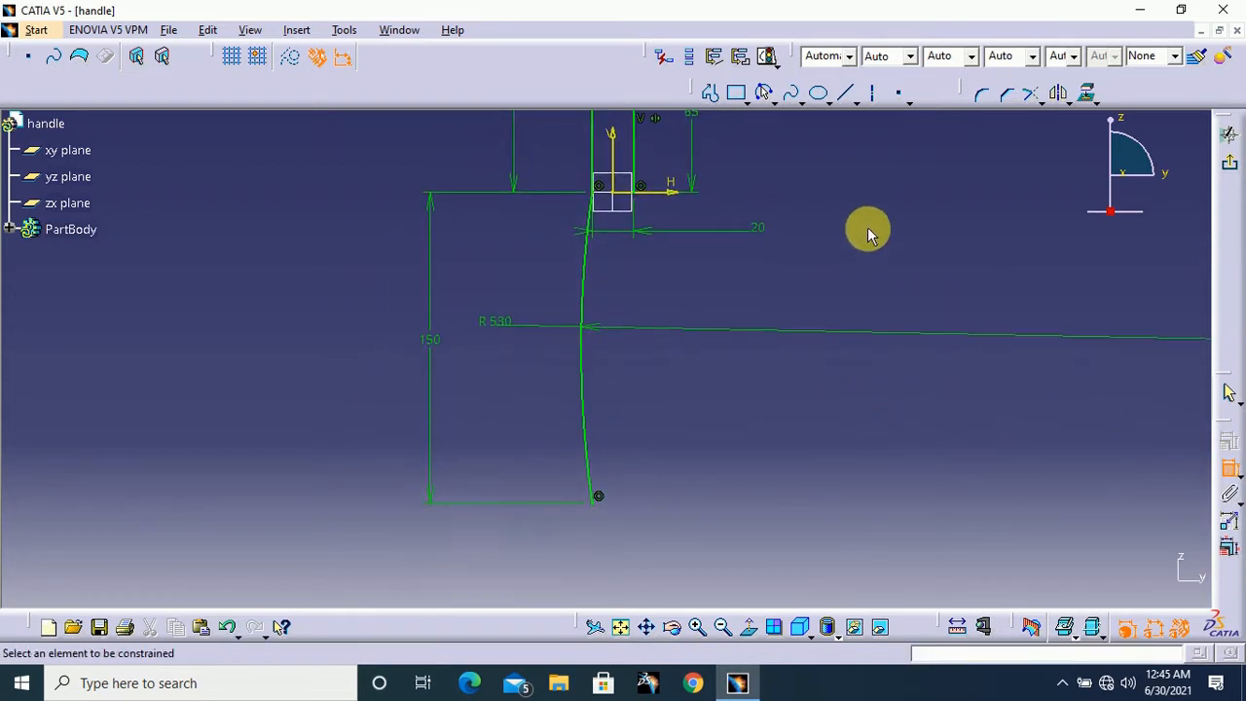
click(1229, 471)
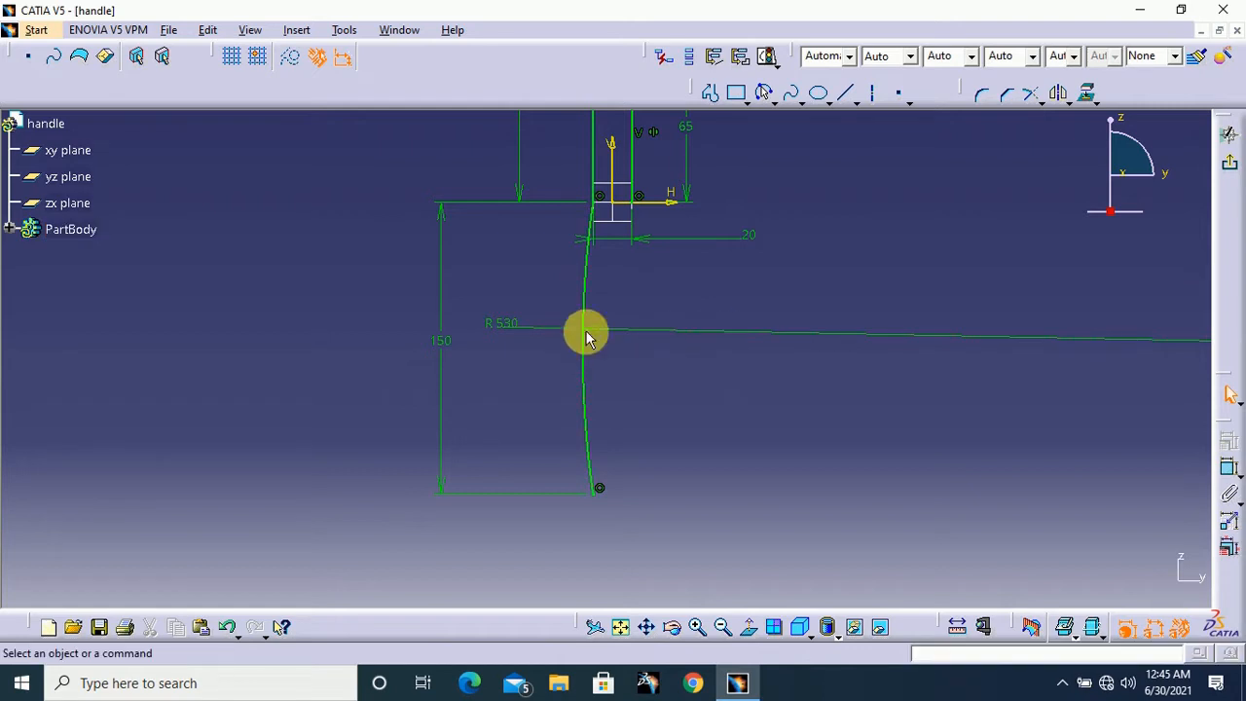
Draw a vertical axis about 185 mm long from the sketch origin straight down past the arc's lower end
click(876, 98)
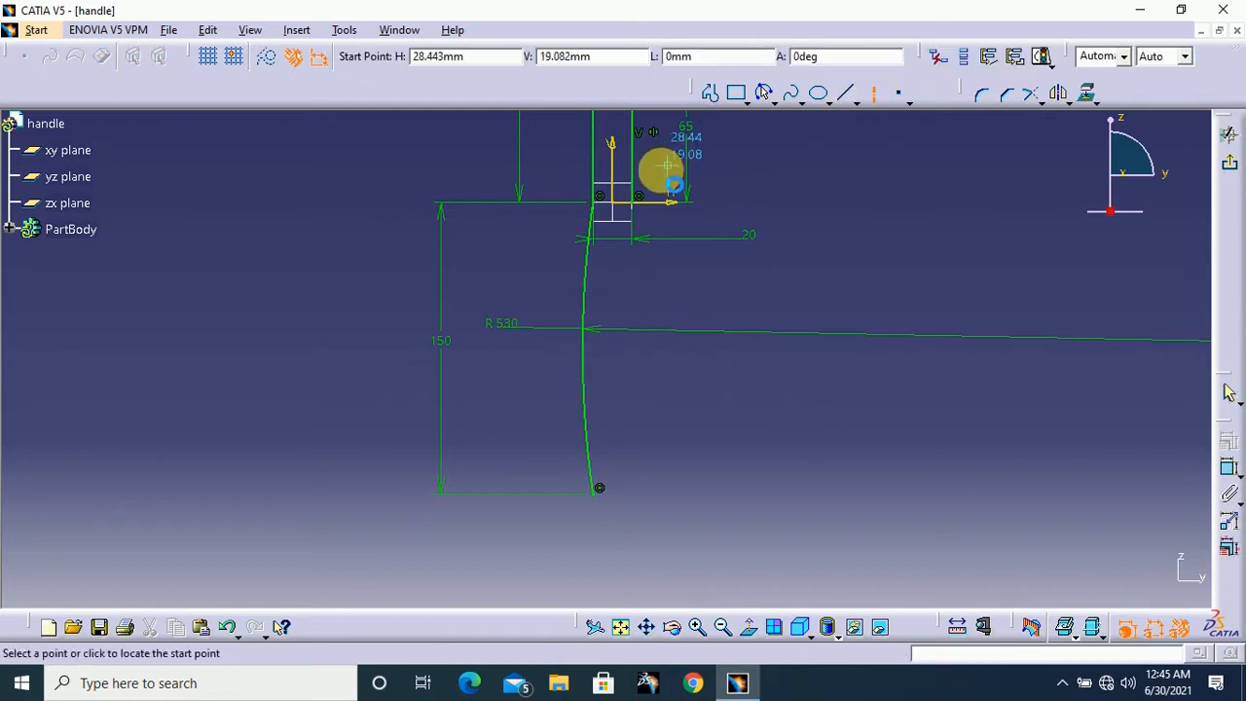
click(624, 210)
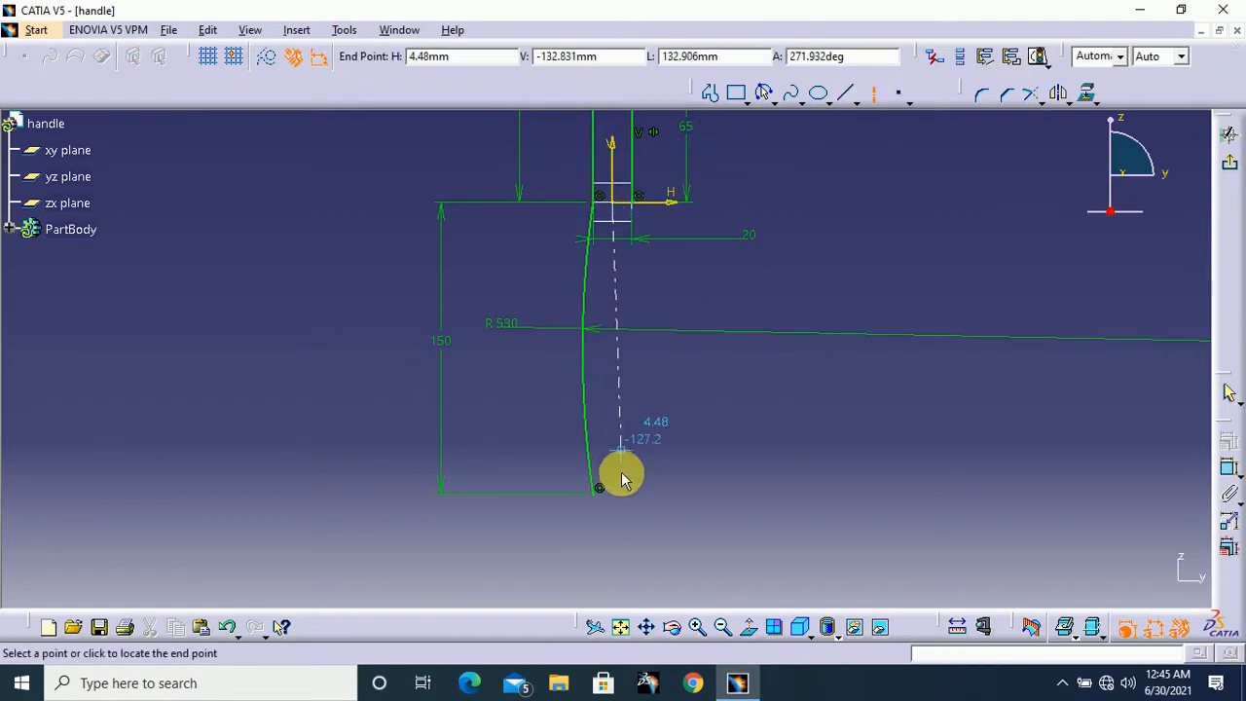
click(619, 570)
Mirror the 530 mm radius arc about the vertical axis to form the opposite side of the grip
mouse_move(773, 459)
middle_down()
mouse_move(756, 367)
mouse_move(870, 417)
middle_up()
click(1059, 95)
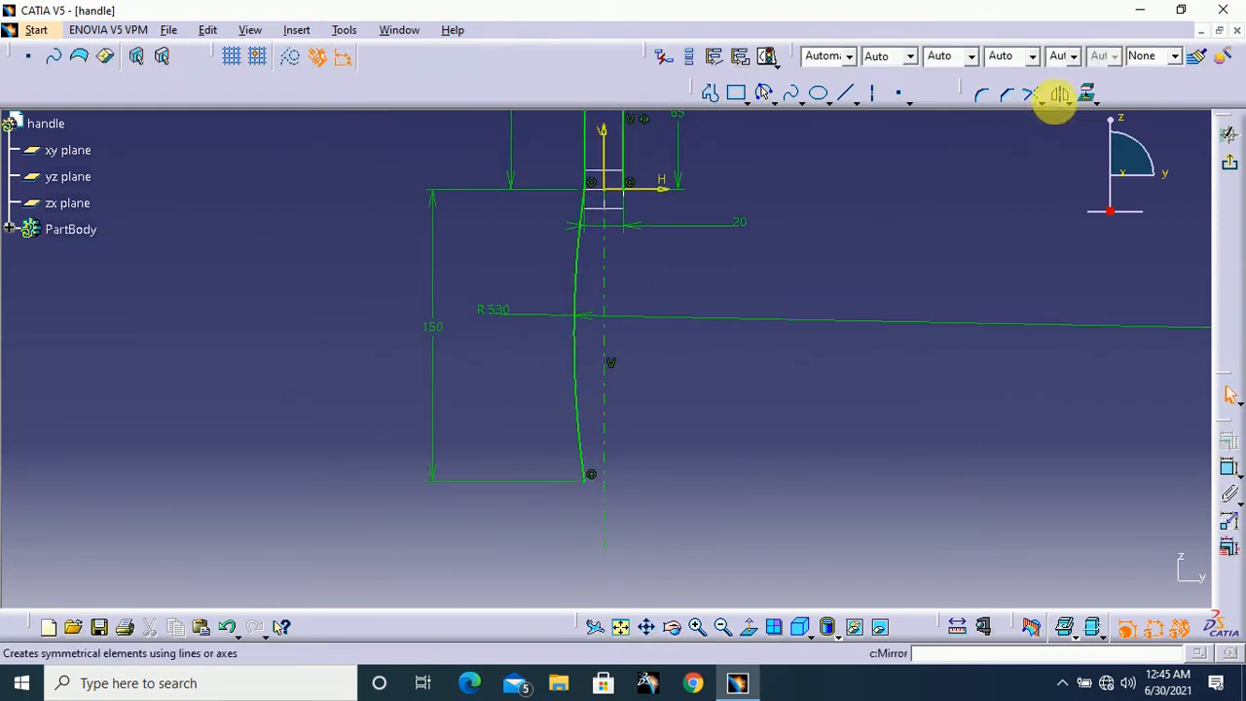
click(587, 273)
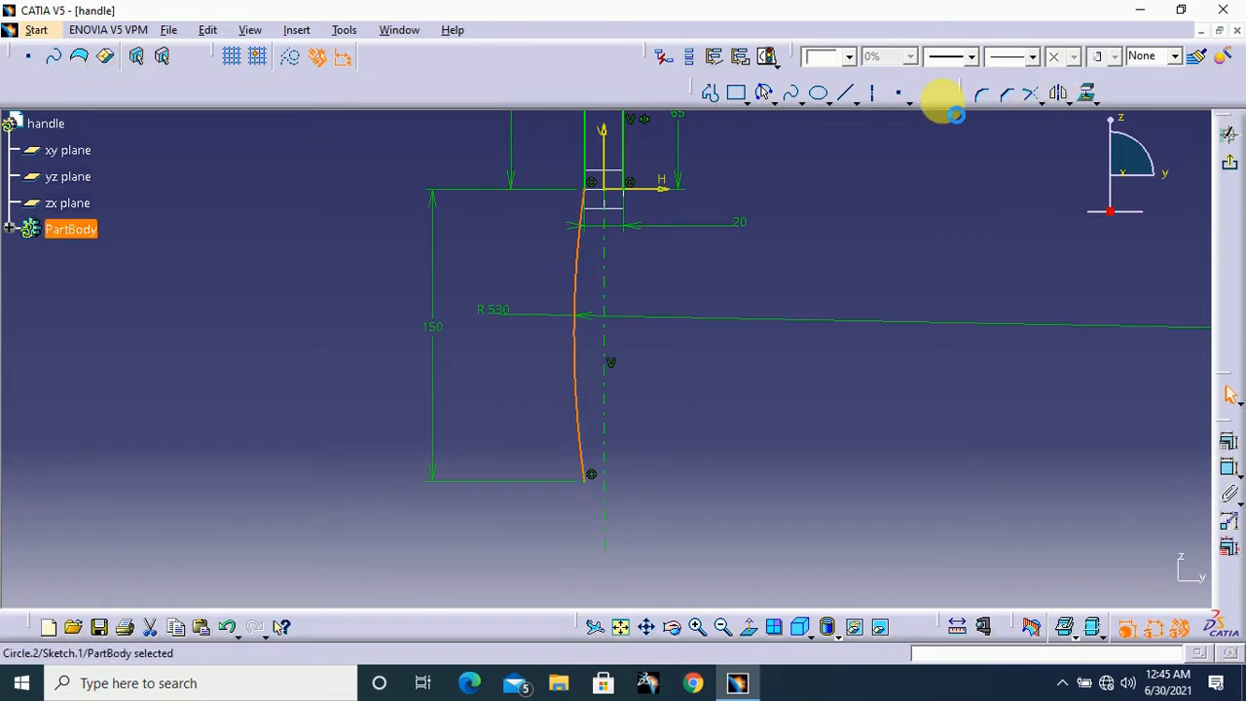
click(1059, 97)
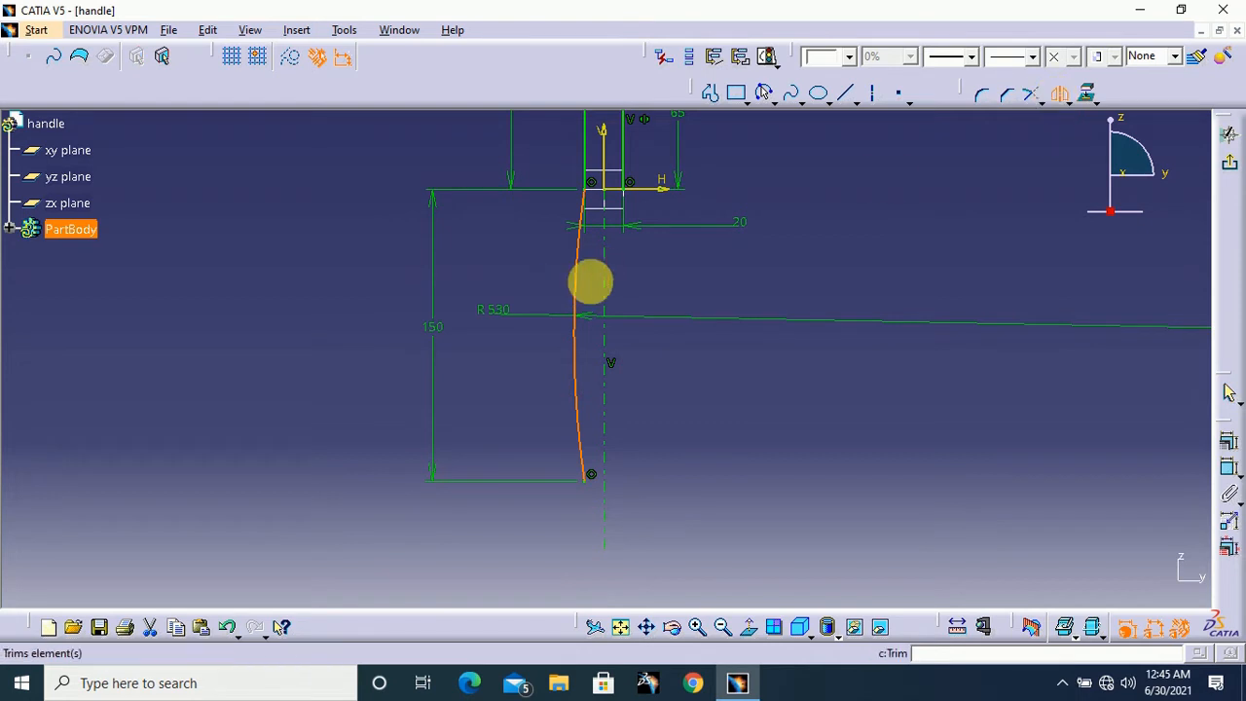
click(605, 273)
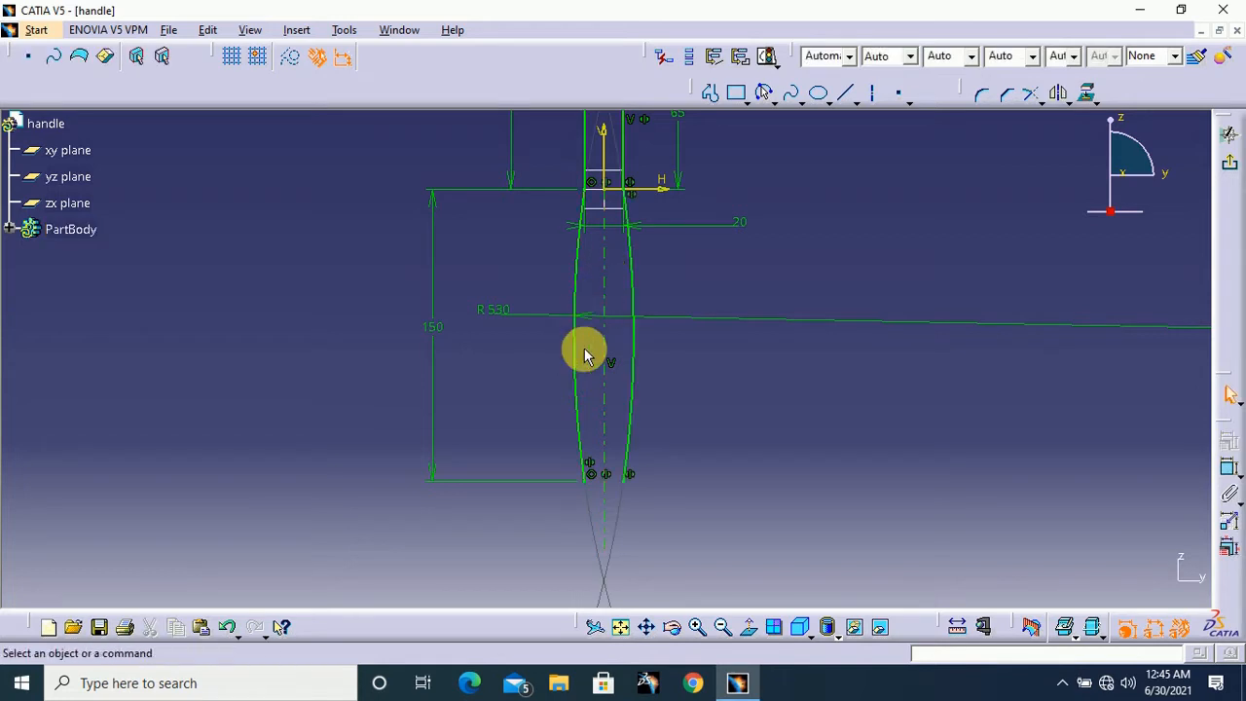
Close the grip's lower end with a centre-point arc of 10 mm radius centred on the axis, joining both side arcs' lower endpoints
middle_drag(815, 443, 821, 390)
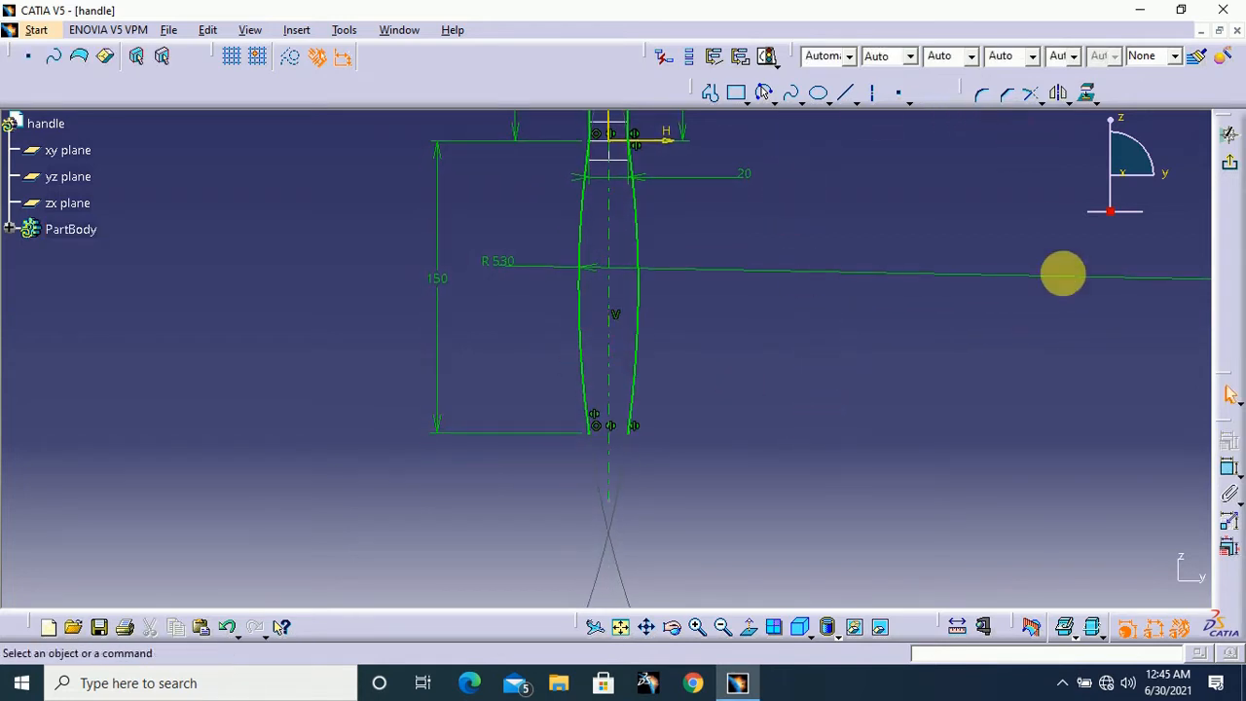
middle_drag(1061, 303, 1057, 325)
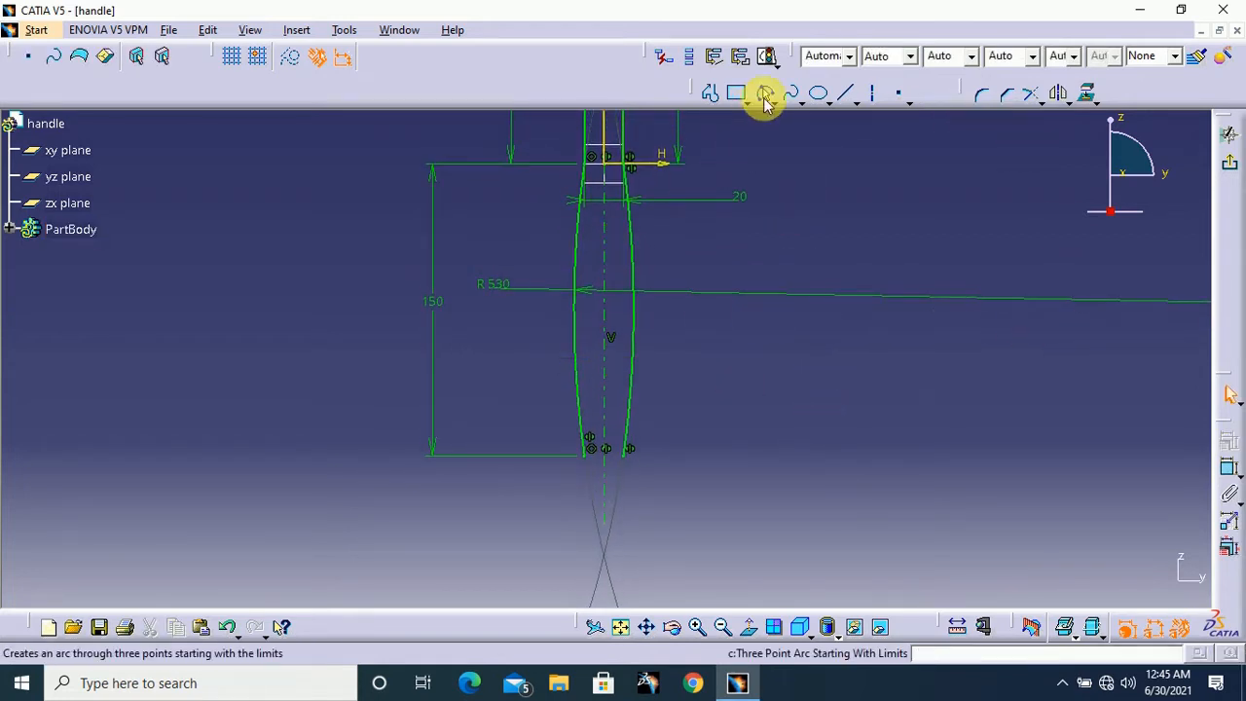
click(785, 102)
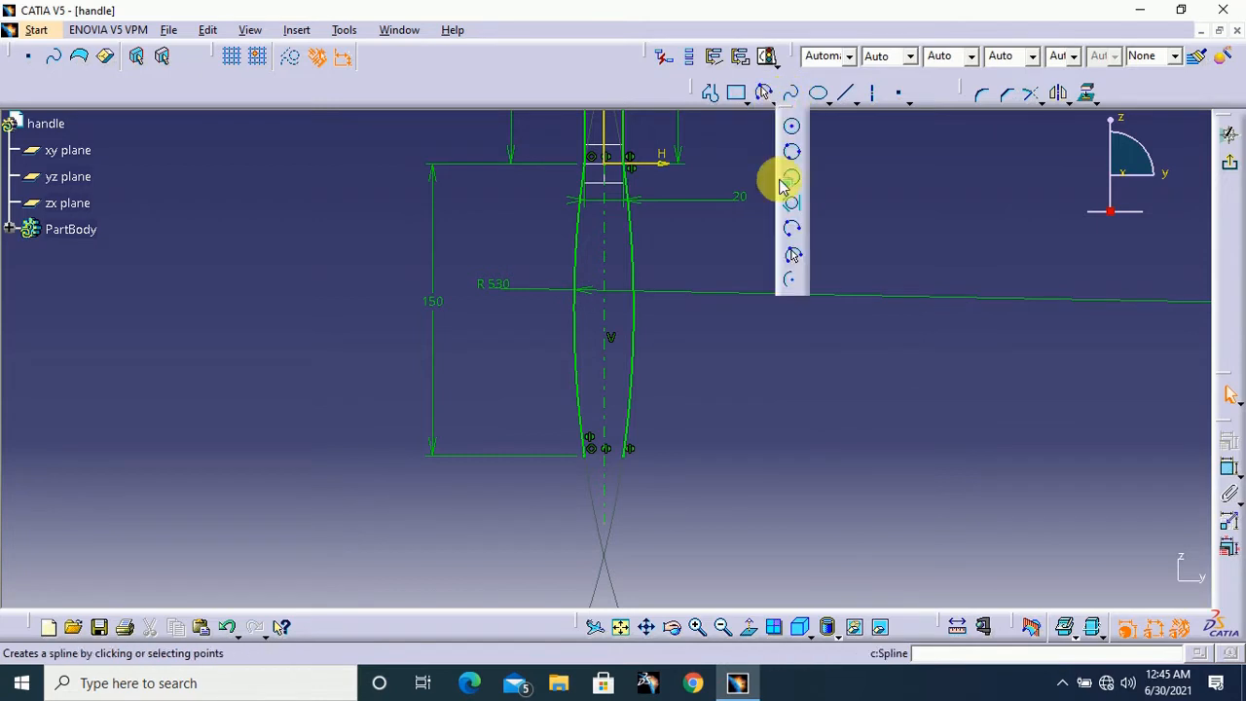
click(792, 283)
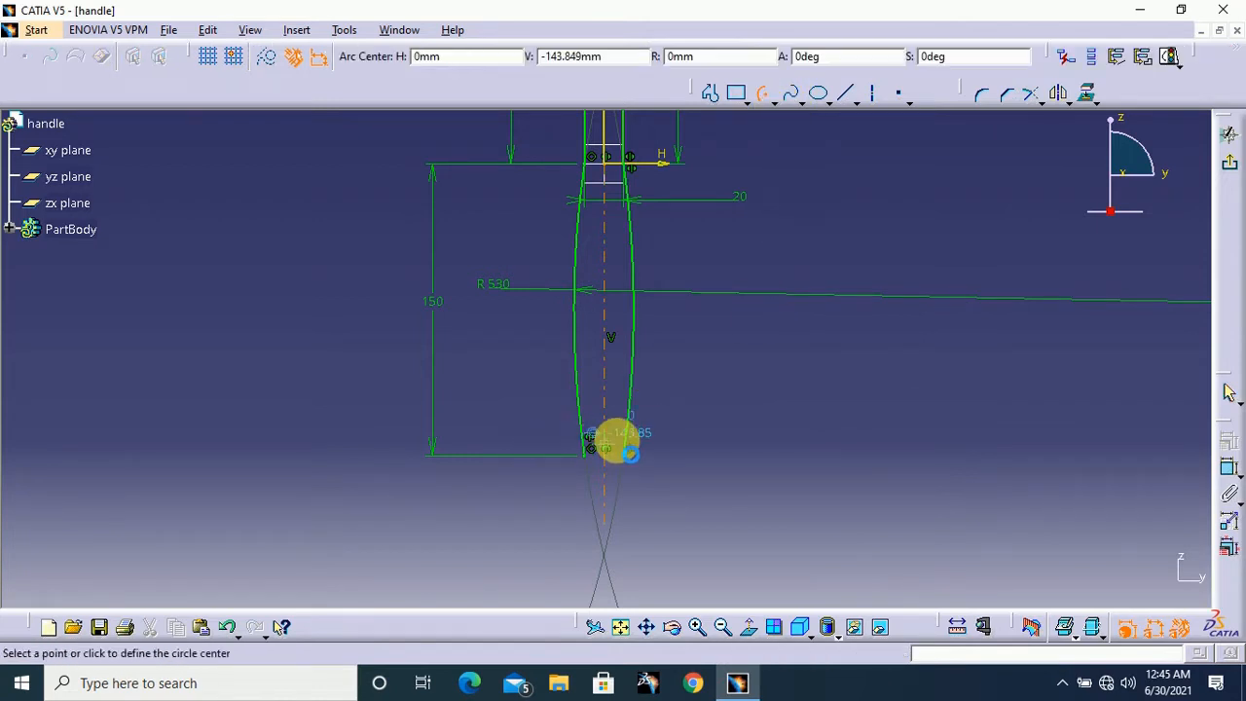
click(605, 456)
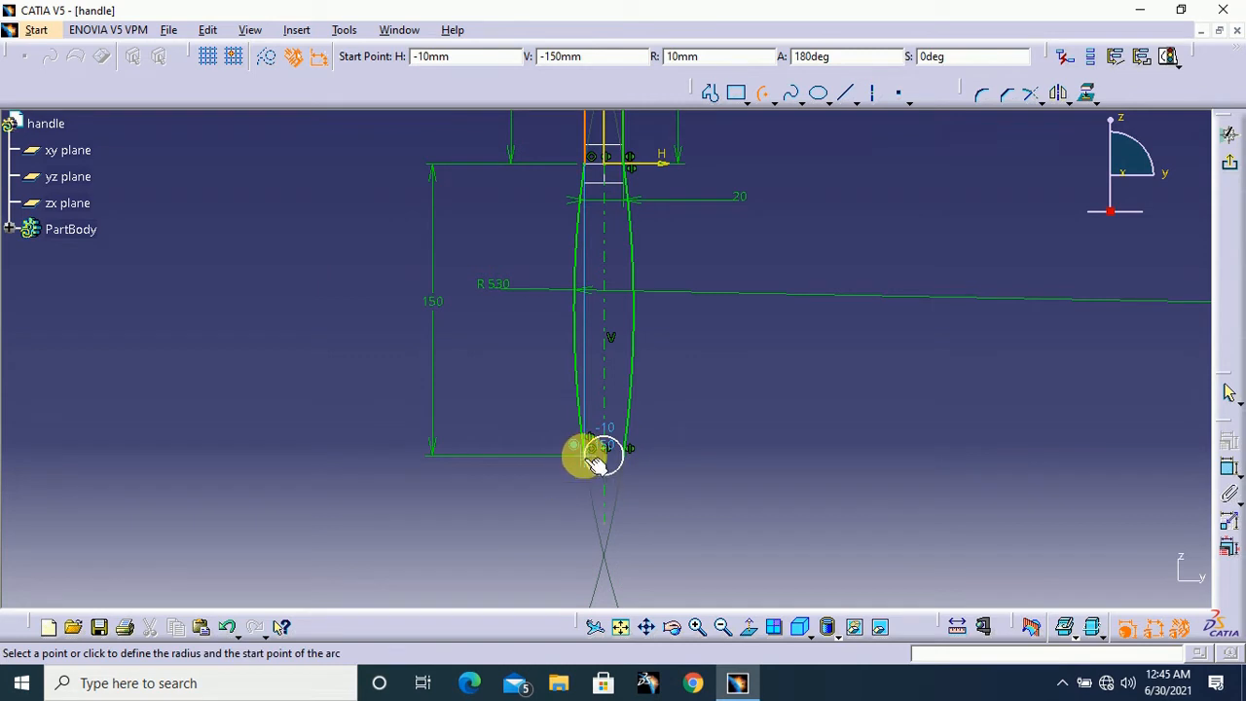
click(591, 451)
click(631, 454)
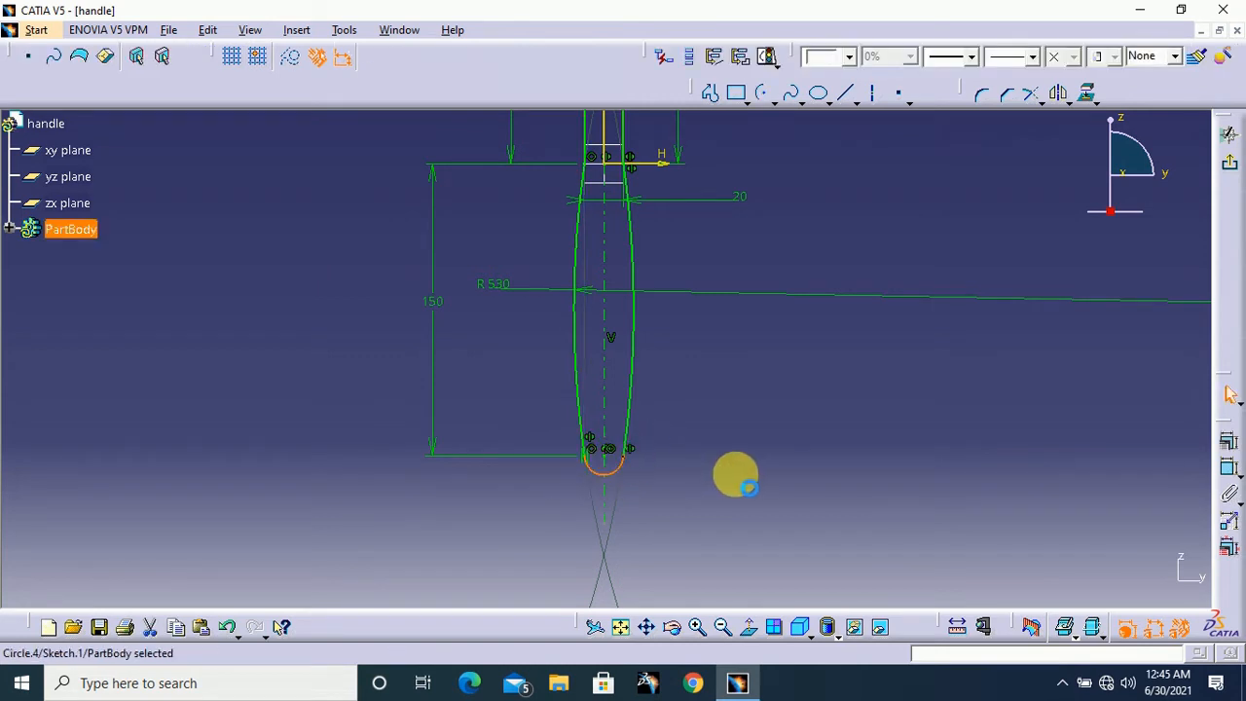
click(734, 465)
Examine the whole handle profile from its upper block down to the rounded lower end
middle_drag(735, 403, 733, 414)
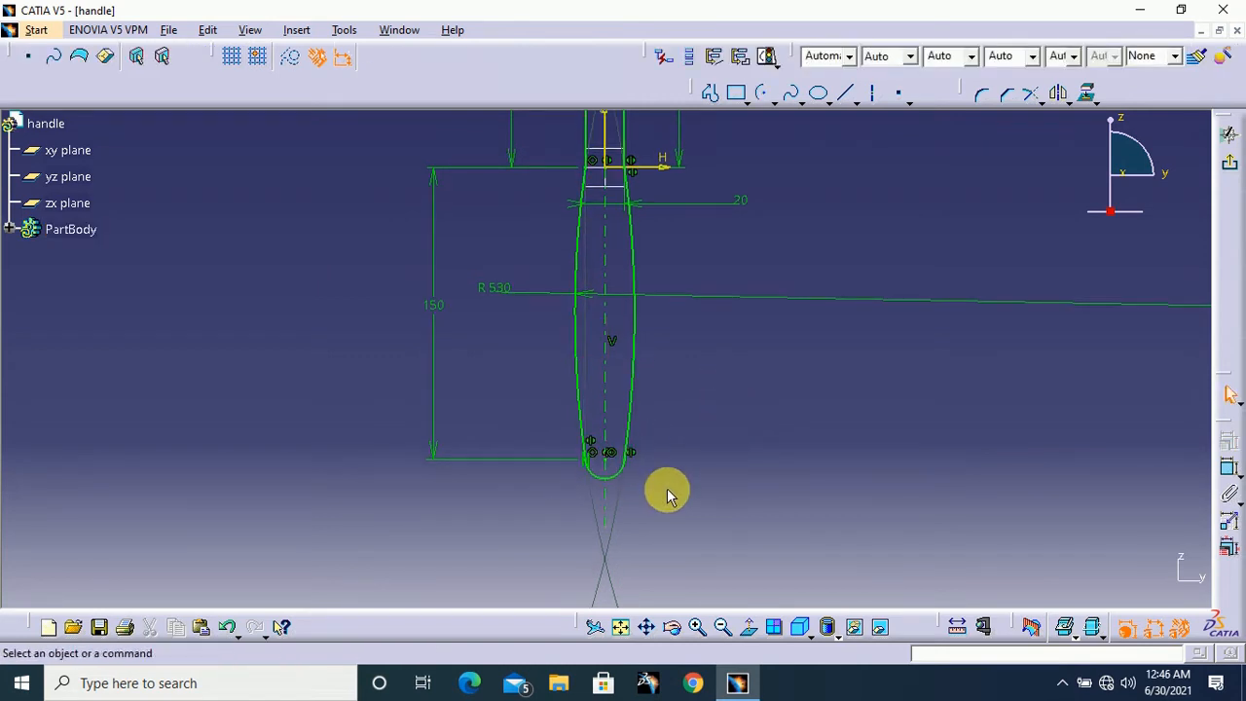
middle_drag(672, 493, 699, 517)
ctrl+middle_drag(726, 289, 730, 329)
mouse_move(758, 261)
middle_down()
mouse_move(758, 310)
mouse_move(771, 302)
middle_up()
middle_drag(772, 280, 767, 295)
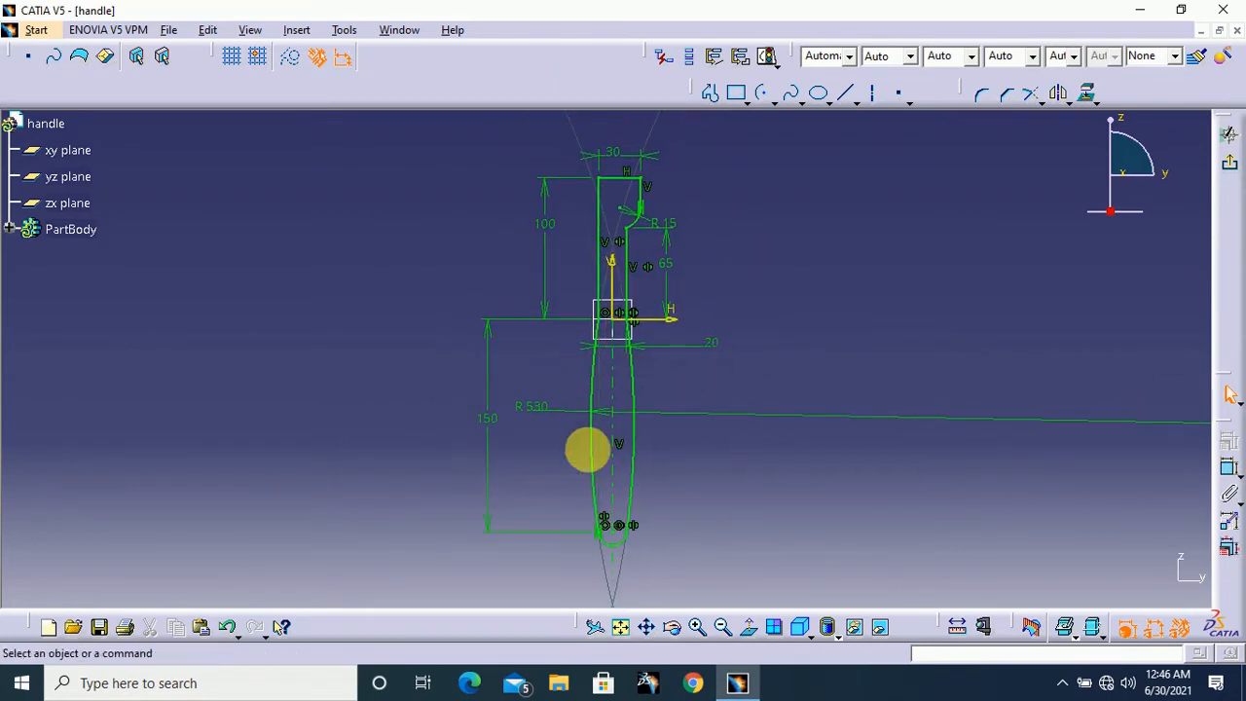
middle_drag(749, 431, 744, 401)
ctrl+middle_drag(750, 327, 752, 337)
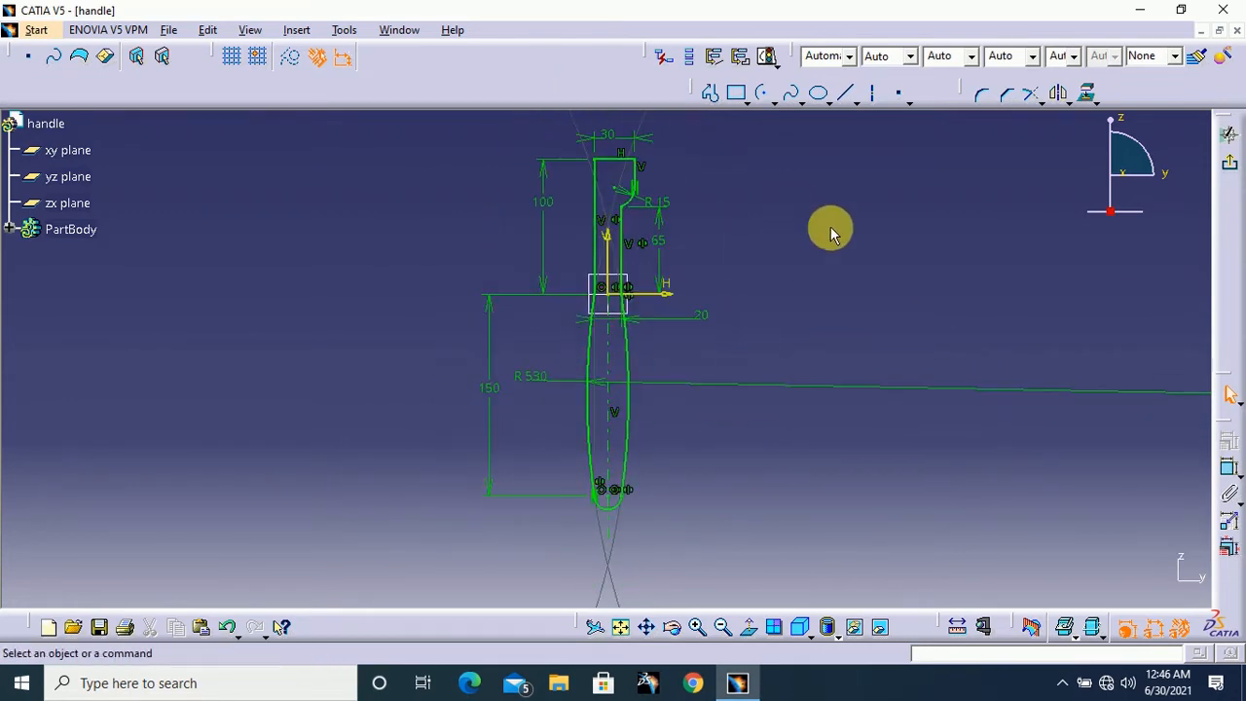
Draw a circle about 6.8 mm in diameter inside the wide upper block of the profile
middle_drag(804, 218, 847, 236)
ctrl+middle_drag(858, 305, 874, 229)
mouse_move(884, 202)
middle_down()
mouse_move(875, 340)
mouse_move(871, 290)
mouse_move(894, 230)
mouse_move(888, 336)
middle_up()
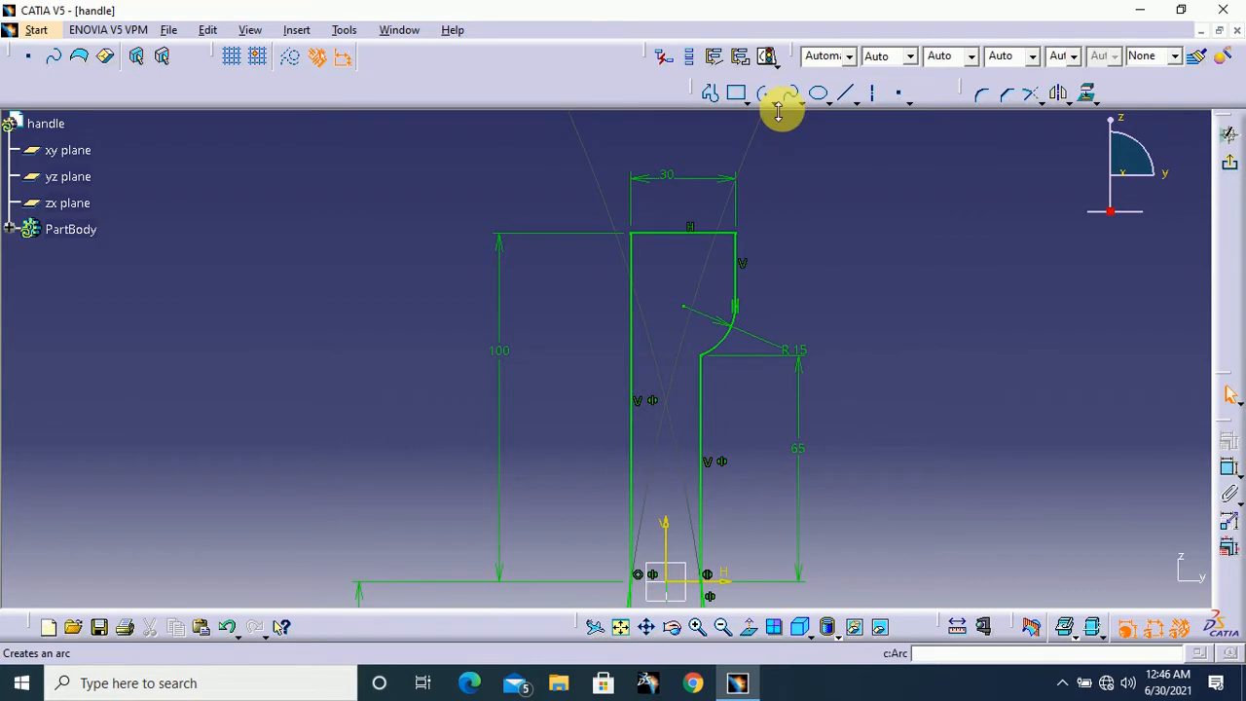
click(773, 103)
click(793, 131)
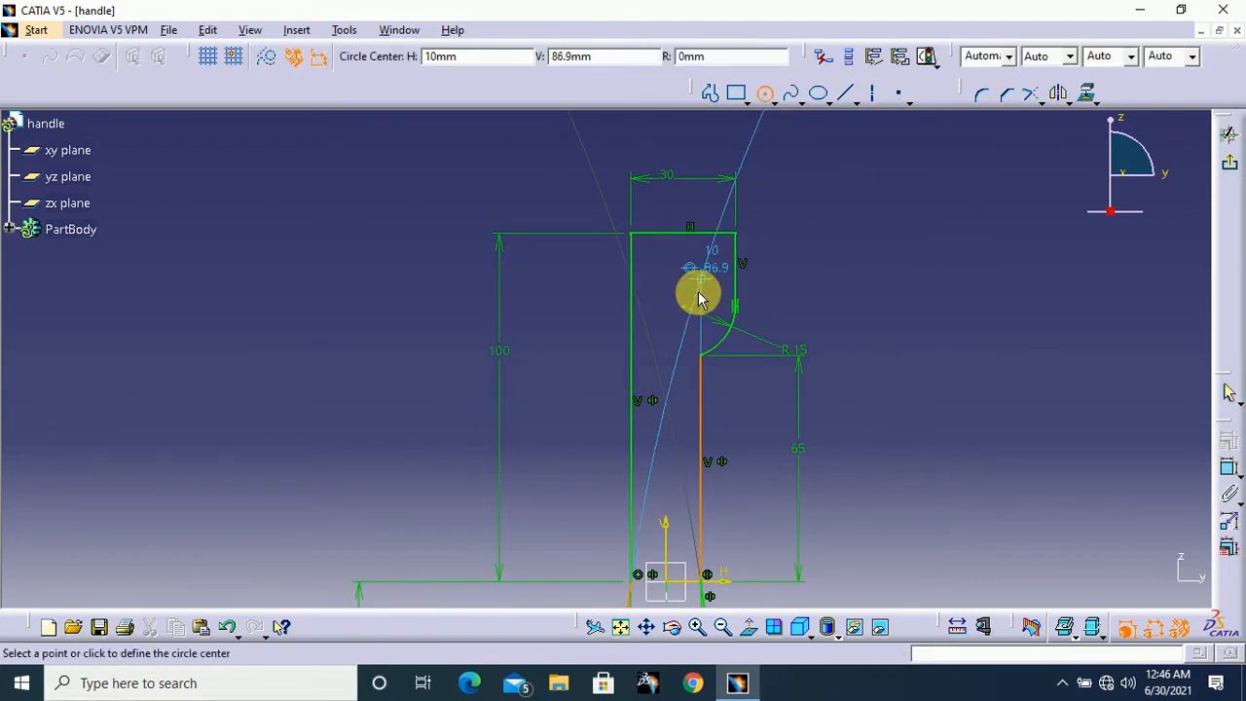
mouse_move(694, 292)
ctrl+middle_down()
mouse_move(722, 152)
mouse_move(745, 115)
ctrl+middle_up()
middle_drag(825, 197, 556, 370)
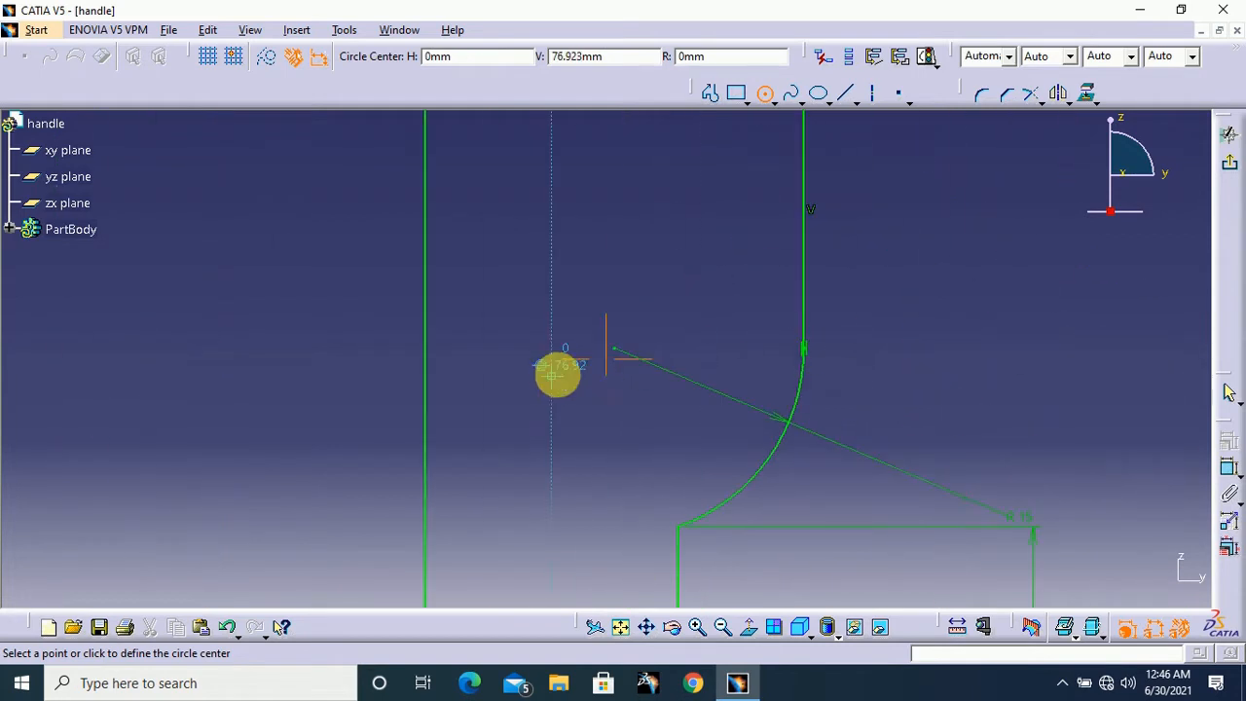
click(647, 240)
click(670, 272)
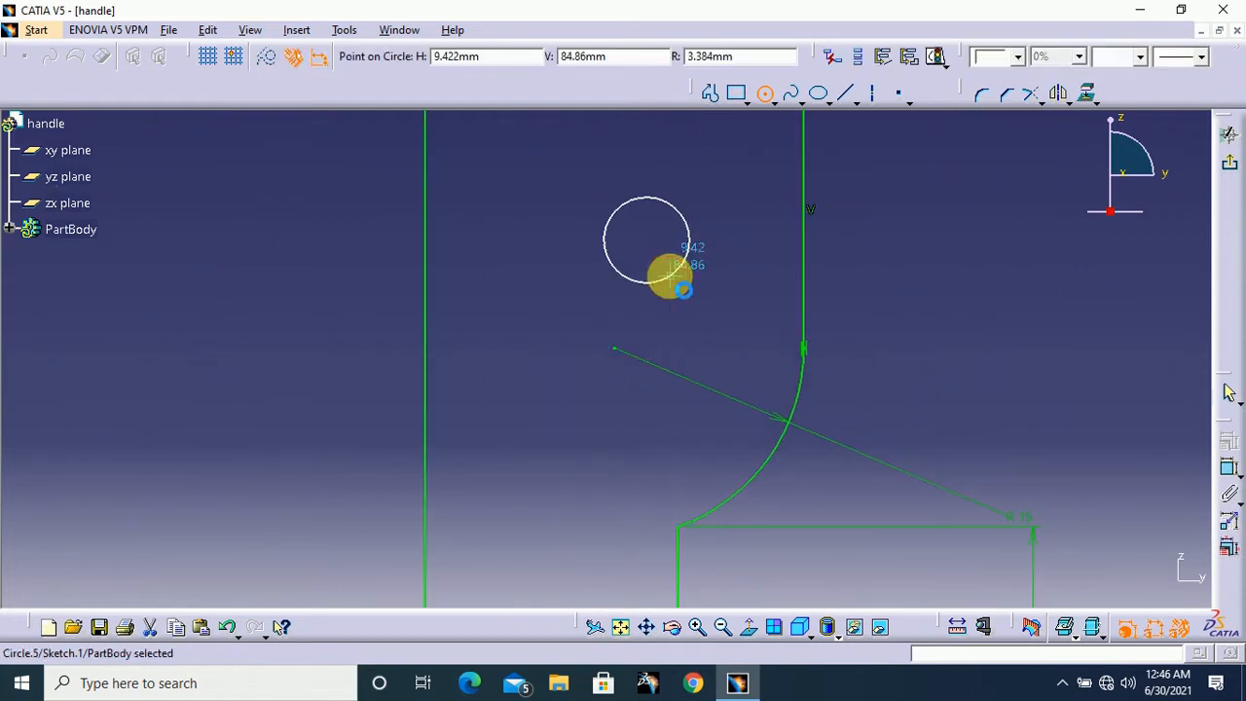
Dimension the circle in the upper block and set its diameter to 4 mm
middle_drag(1116, 235, 1050, 395)
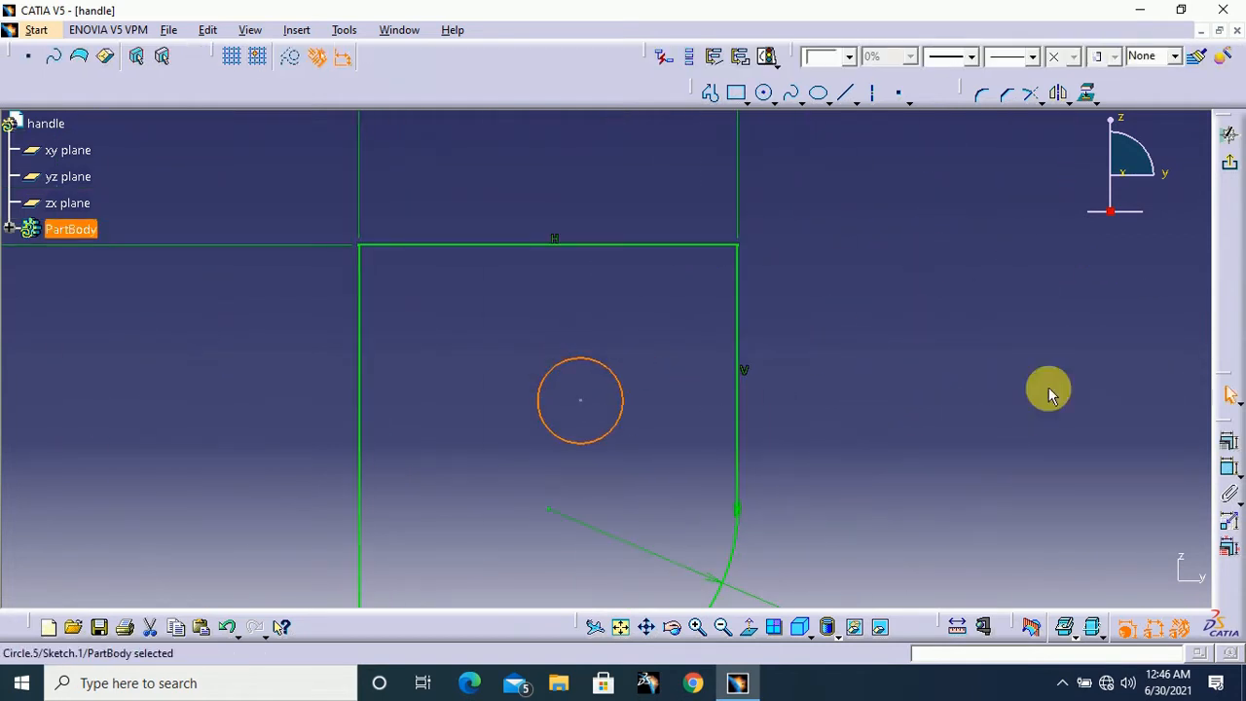
click(1229, 468)
click(905, 305)
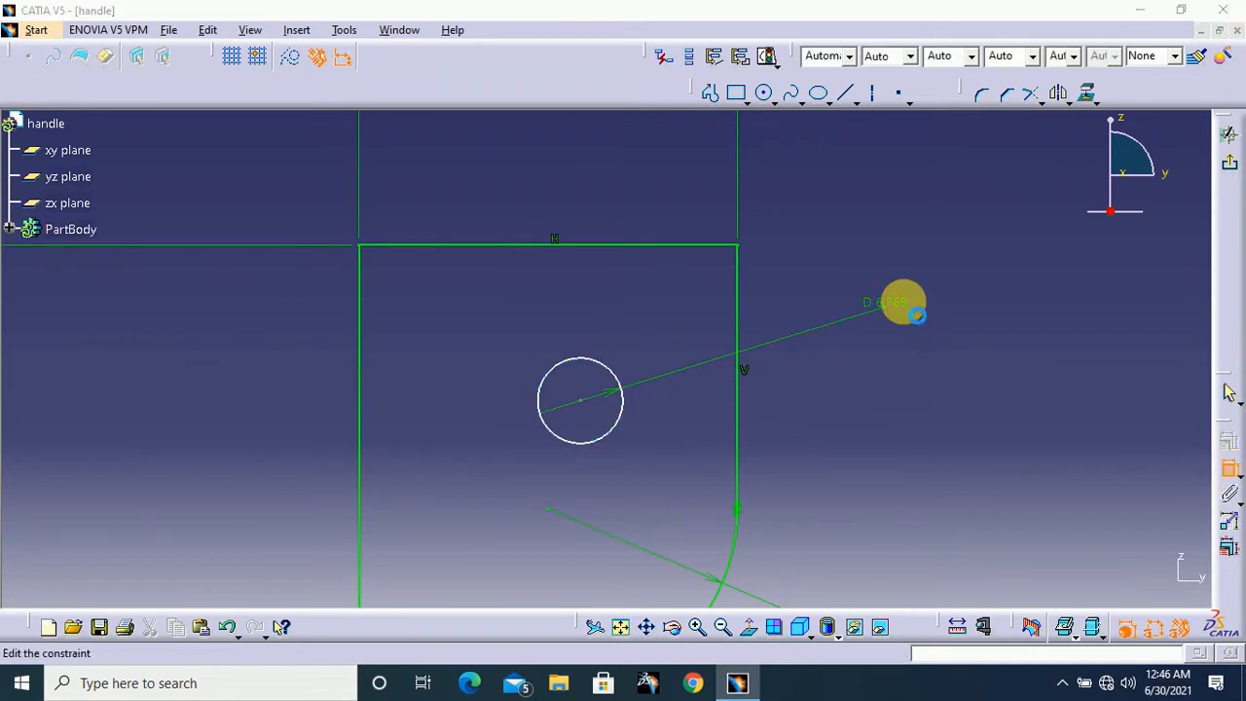
double_click(910, 309)
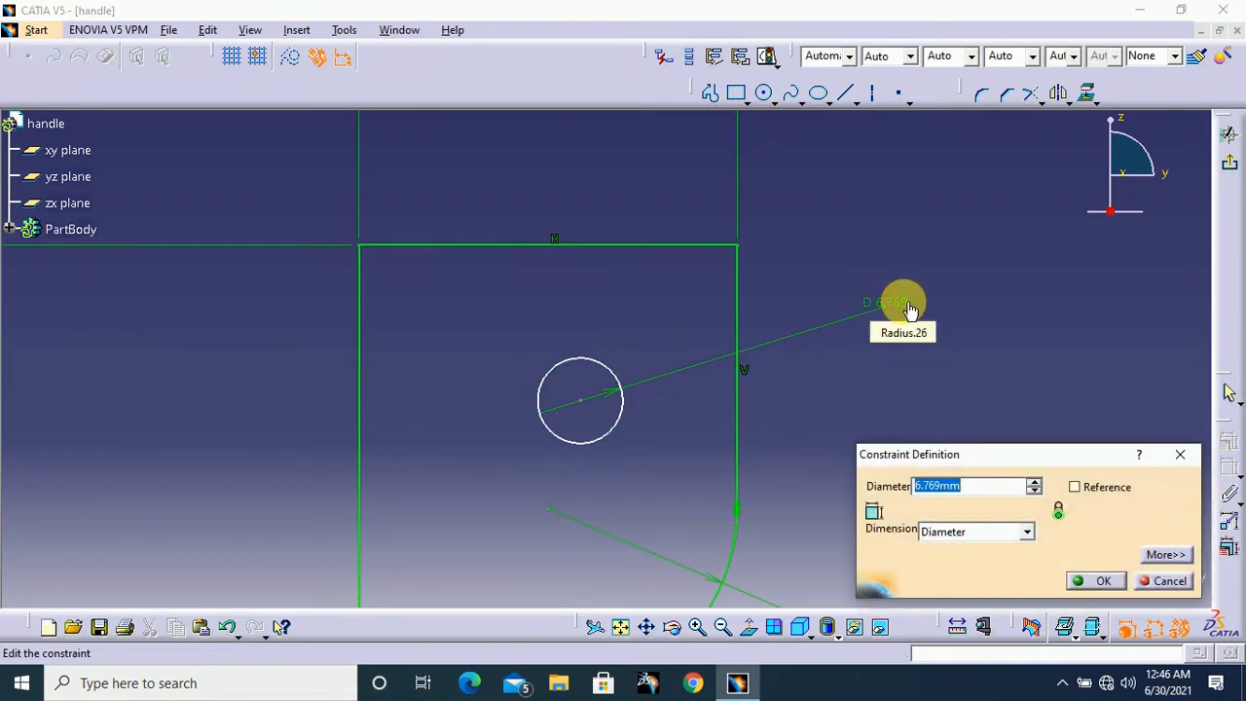
text(4)
key(Return)
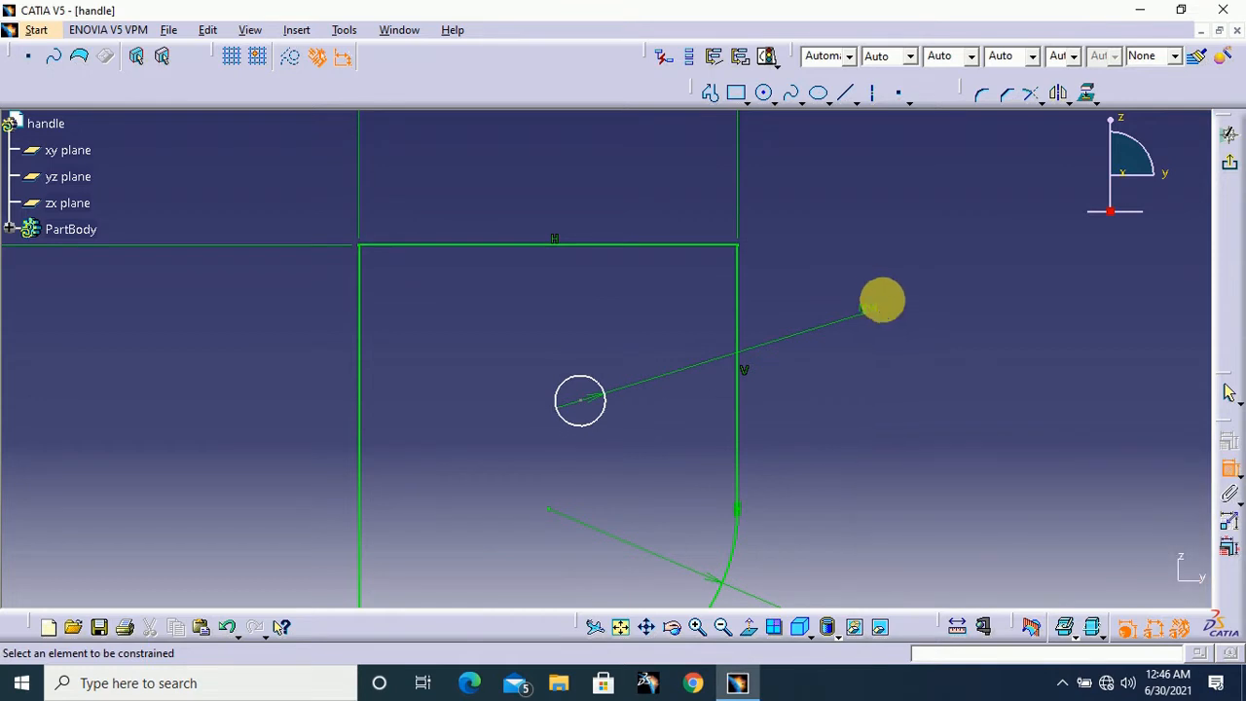
Dimension the small circle's centre from the upper block's top edge and set the distance to 22.137 mm
mouse_move(882, 297)
middle_down()
mouse_move(929, 267)
mouse_move(885, 412)
mouse_move(879, 374)
middle_up()
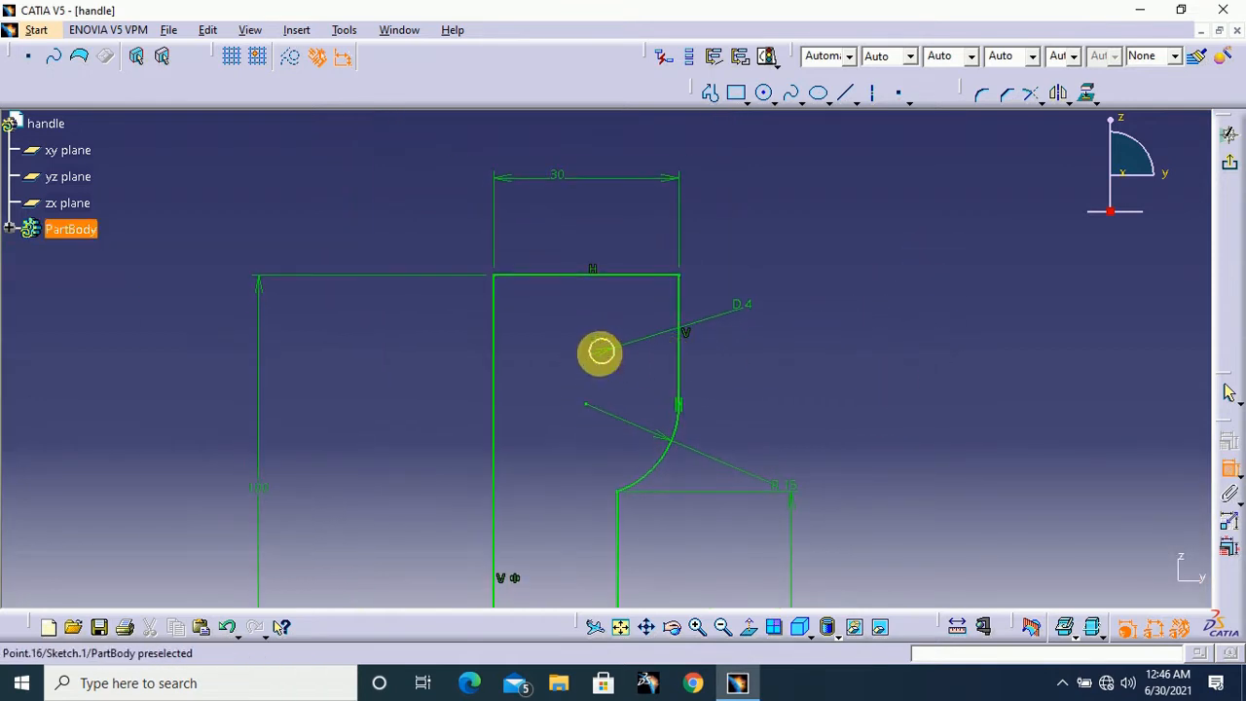
click(601, 352)
click(629, 277)
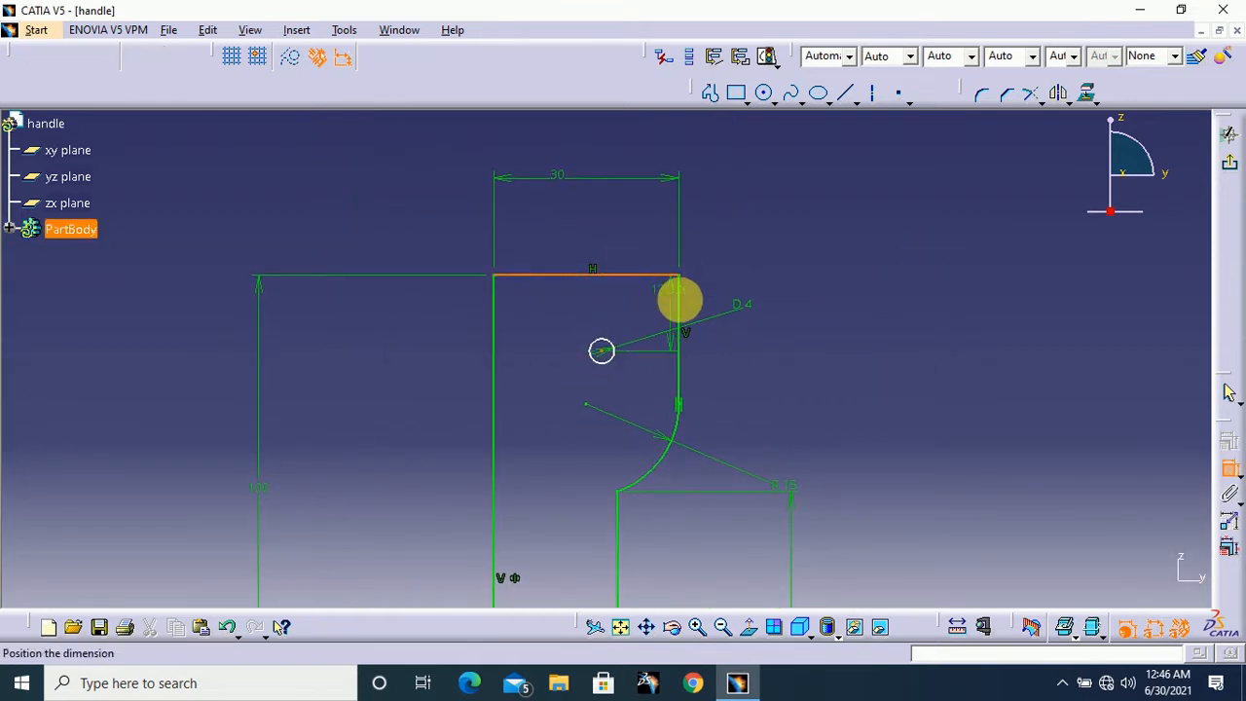
click(837, 324)
double_click(836, 329)
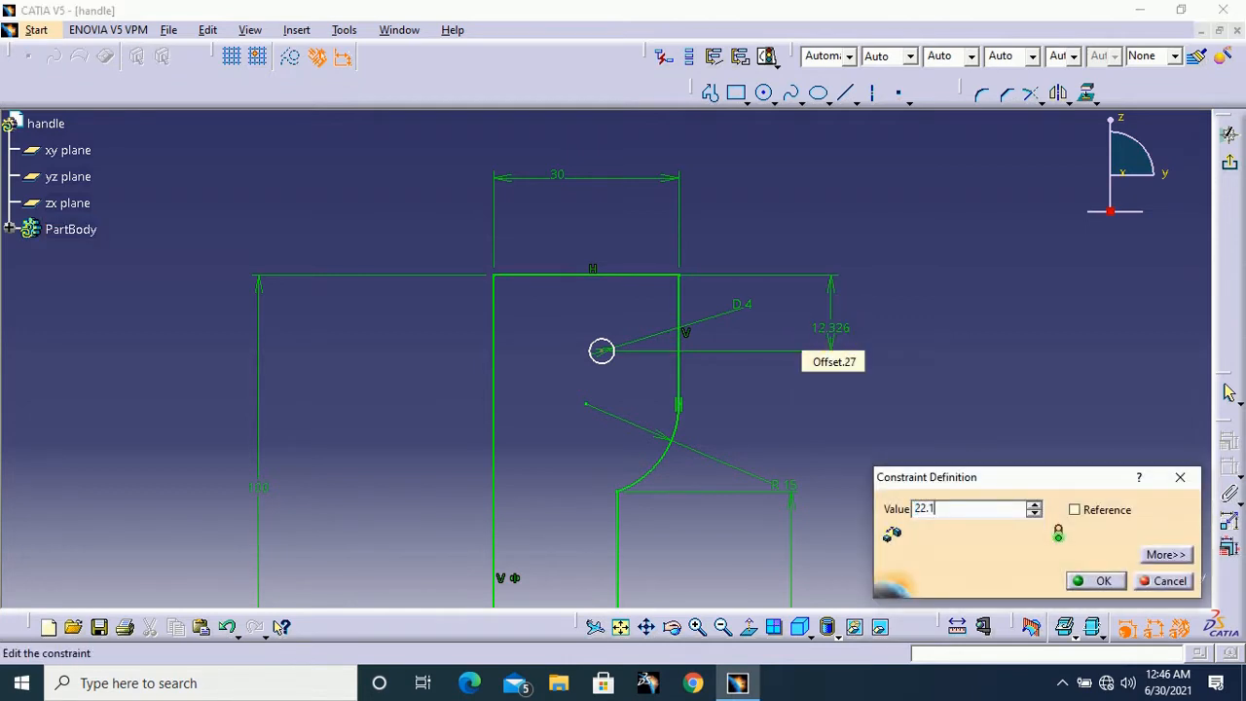
key(Return)
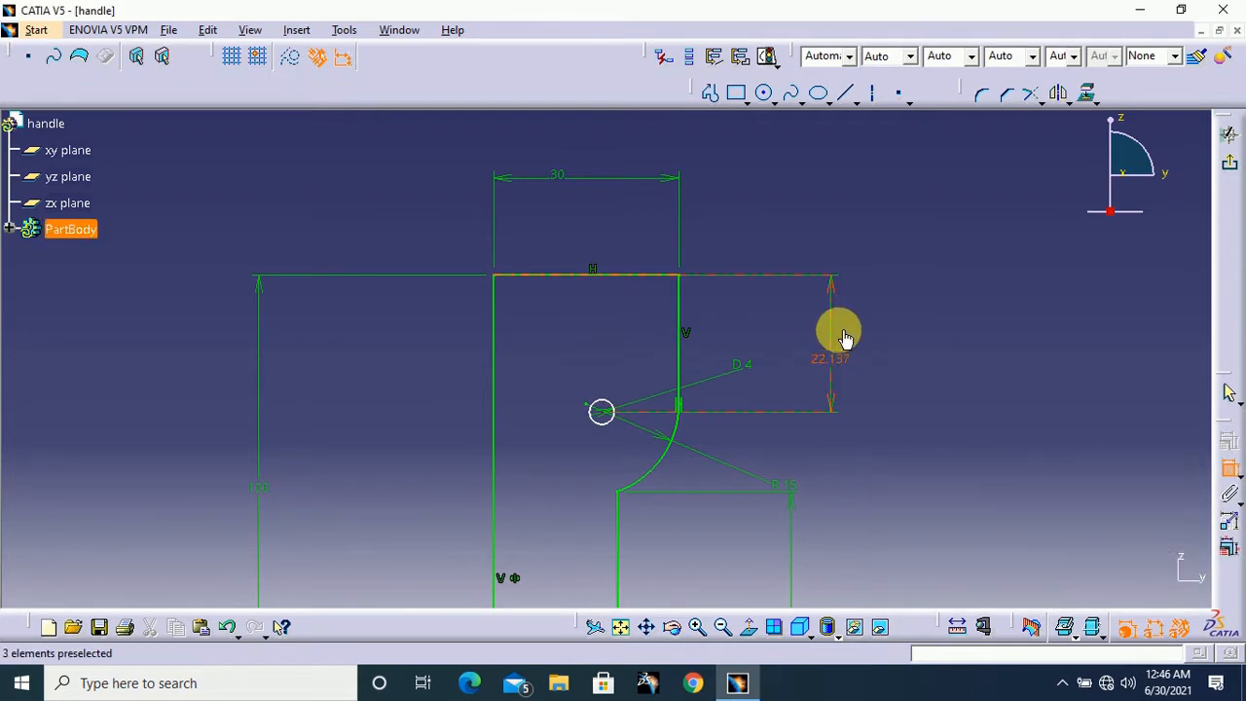
Dimension the small circle's centre horizontally from the upper block's right vertical edge and set the distance to 11.611 mm
mouse_move(927, 399)
middle_down()
mouse_move(932, 417)
mouse_move(921, 379)
middle_up()
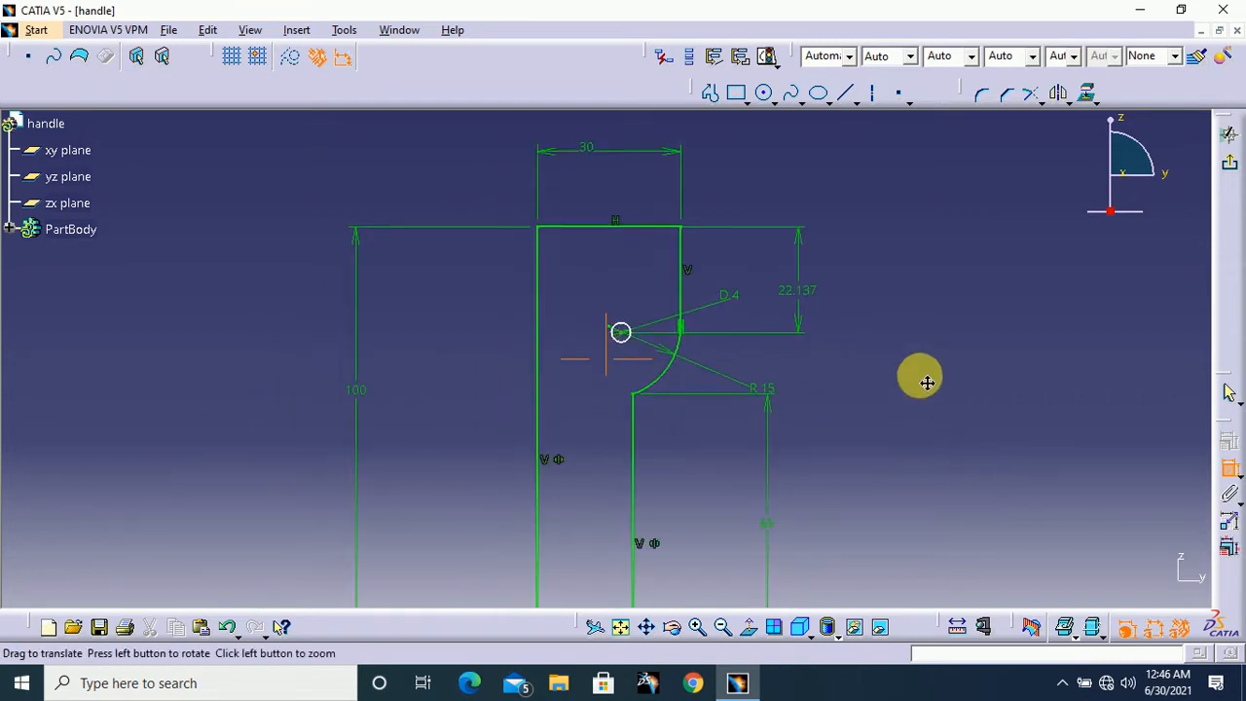
click(625, 323)
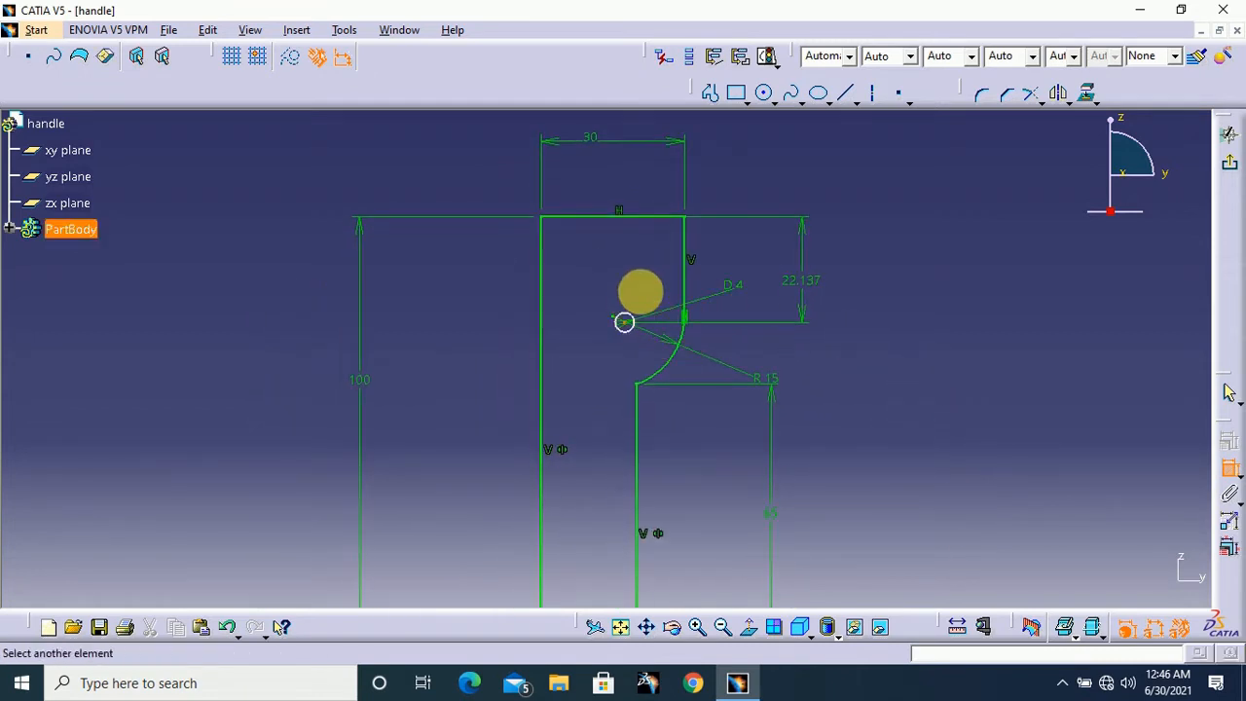
click(686, 265)
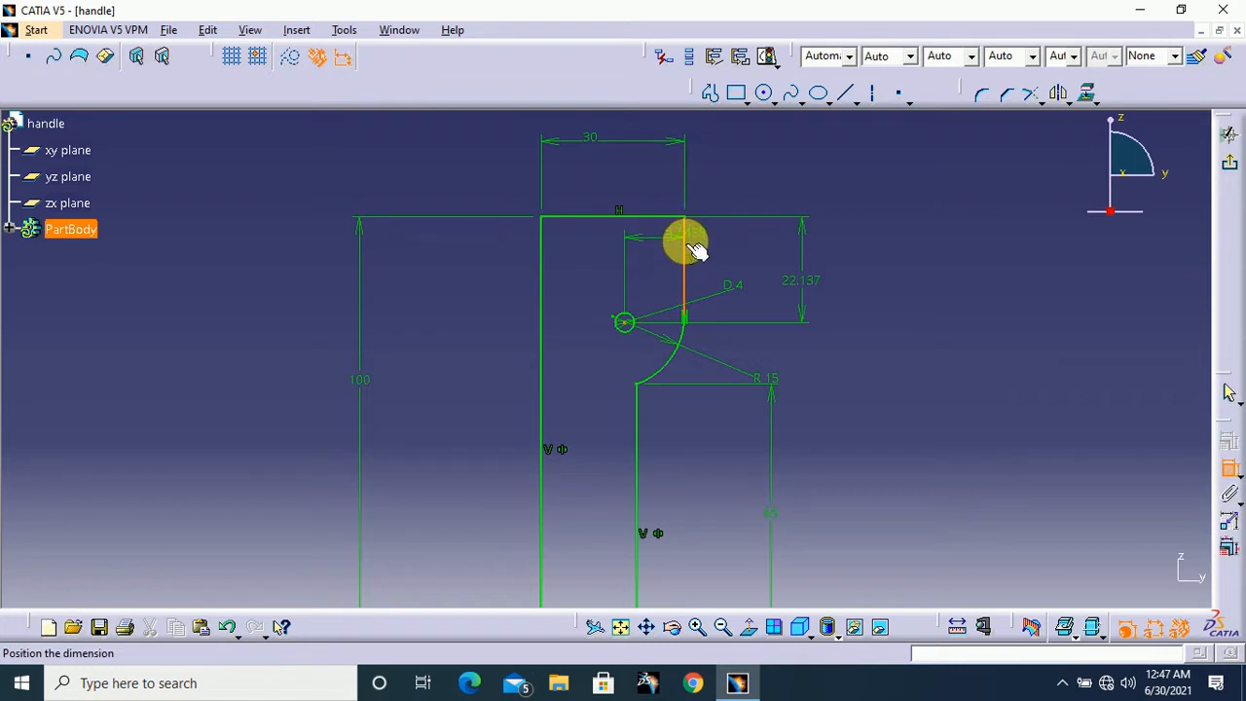
click(812, 177)
double_click(816, 178)
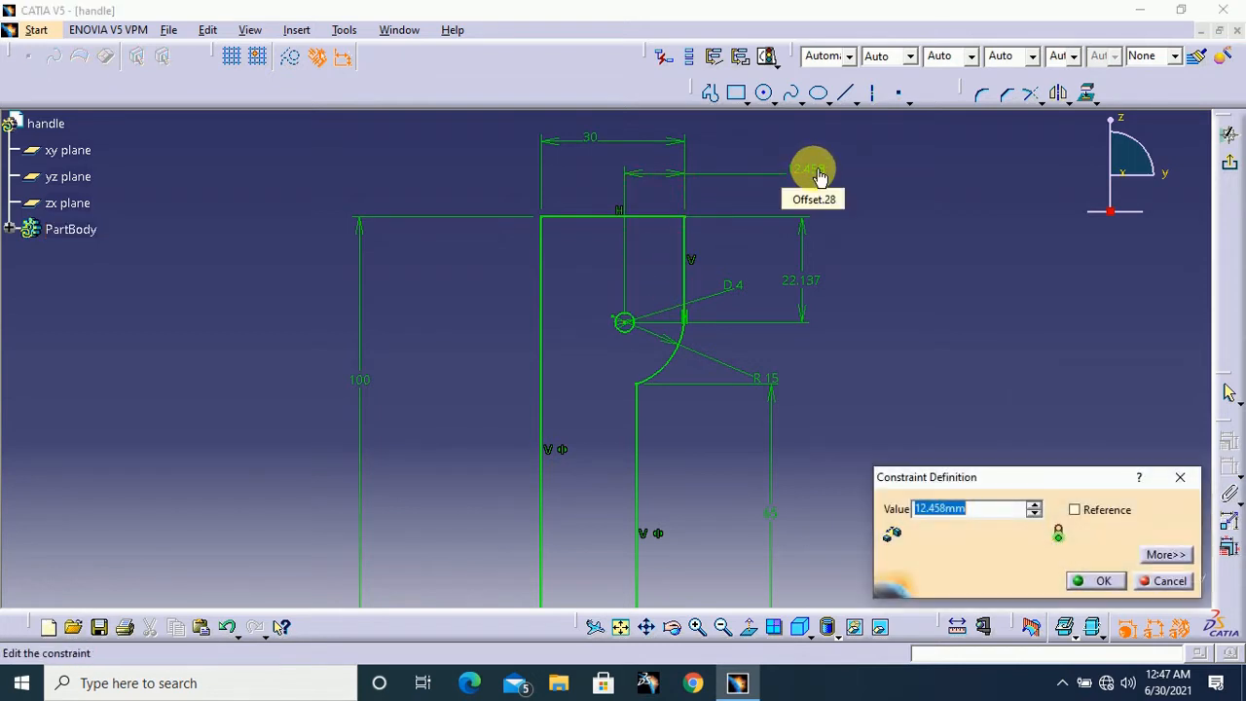
text(11.611)
key(Return)
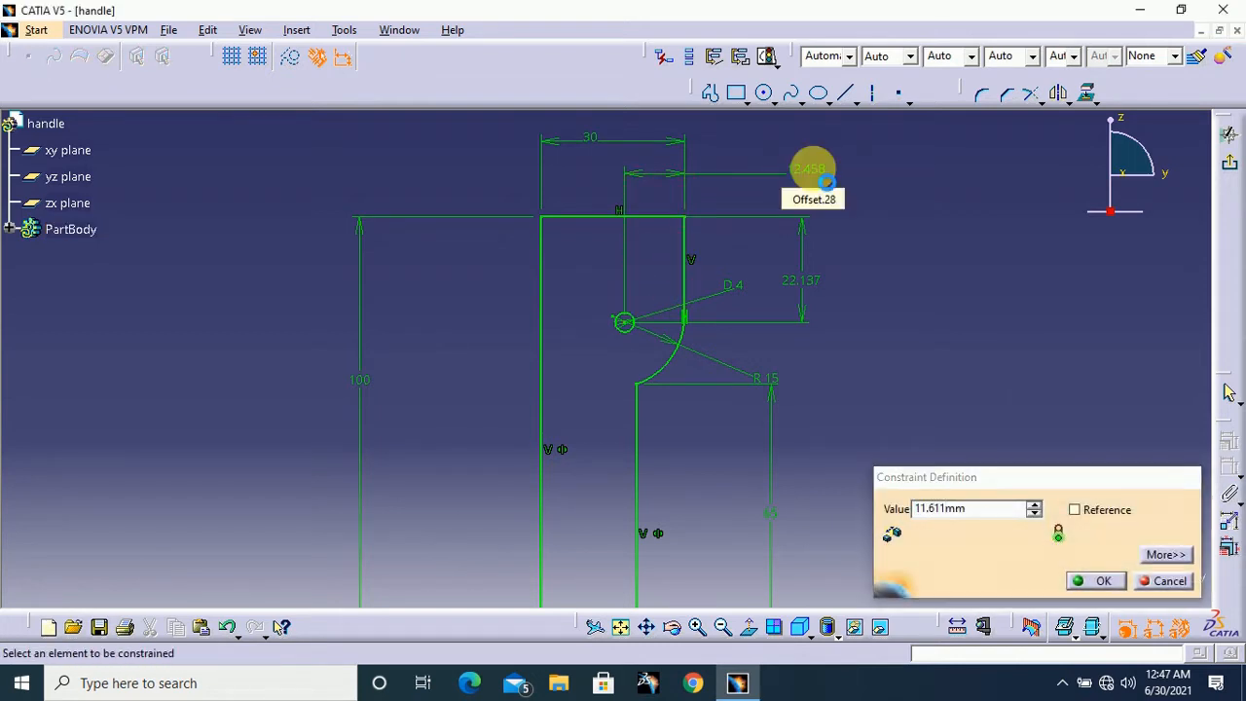
Exit the profile sketch and pad it with a length of 7 mm and mirrored extent
mouse_move(968, 284)
middle_down()
mouse_move(969, 349)
mouse_move(915, 364)
mouse_move(918, 323)
mouse_move(880, 328)
mouse_move(880, 276)
mouse_move(862, 384)
mouse_move(877, 264)
mouse_move(878, 298)
middle_up()
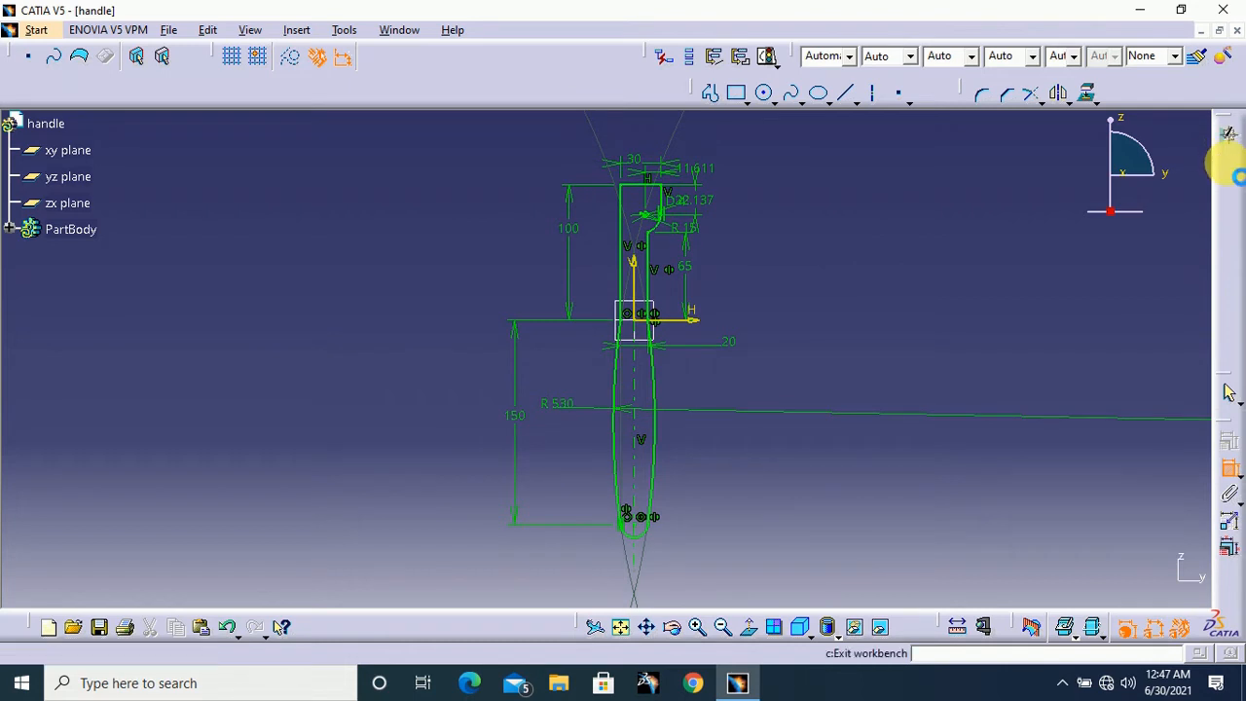
click(1229, 167)
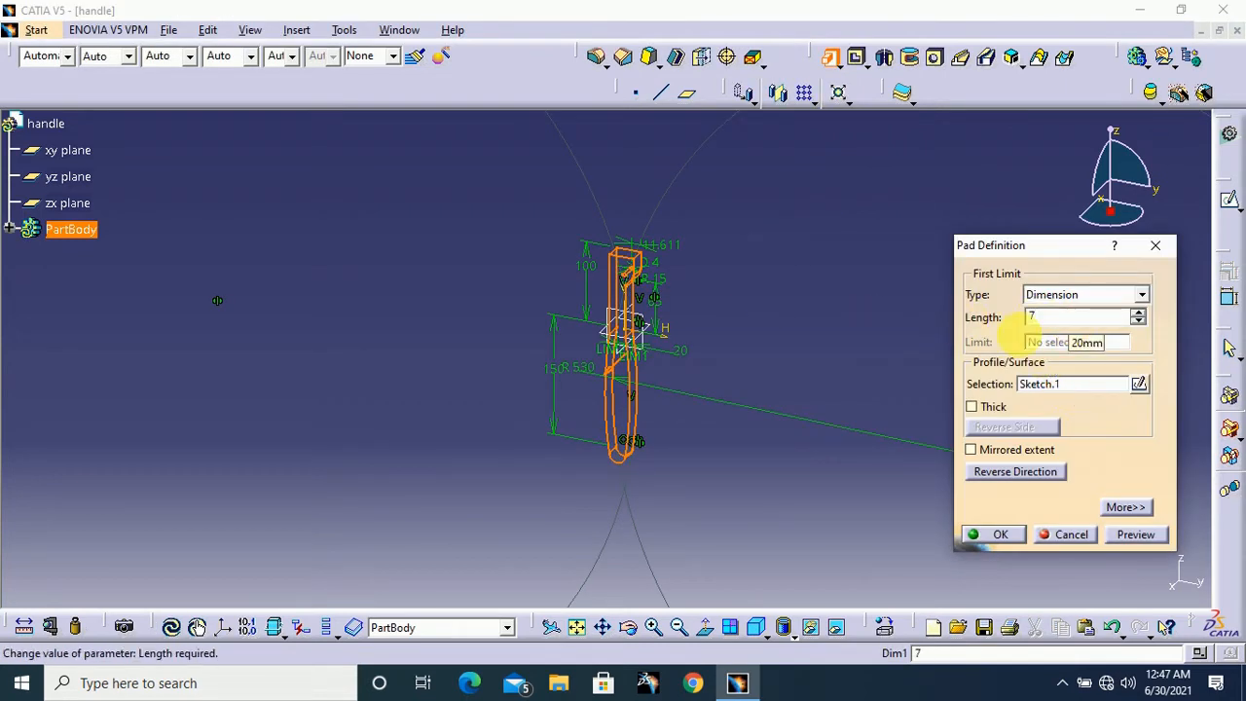
click(990, 452)
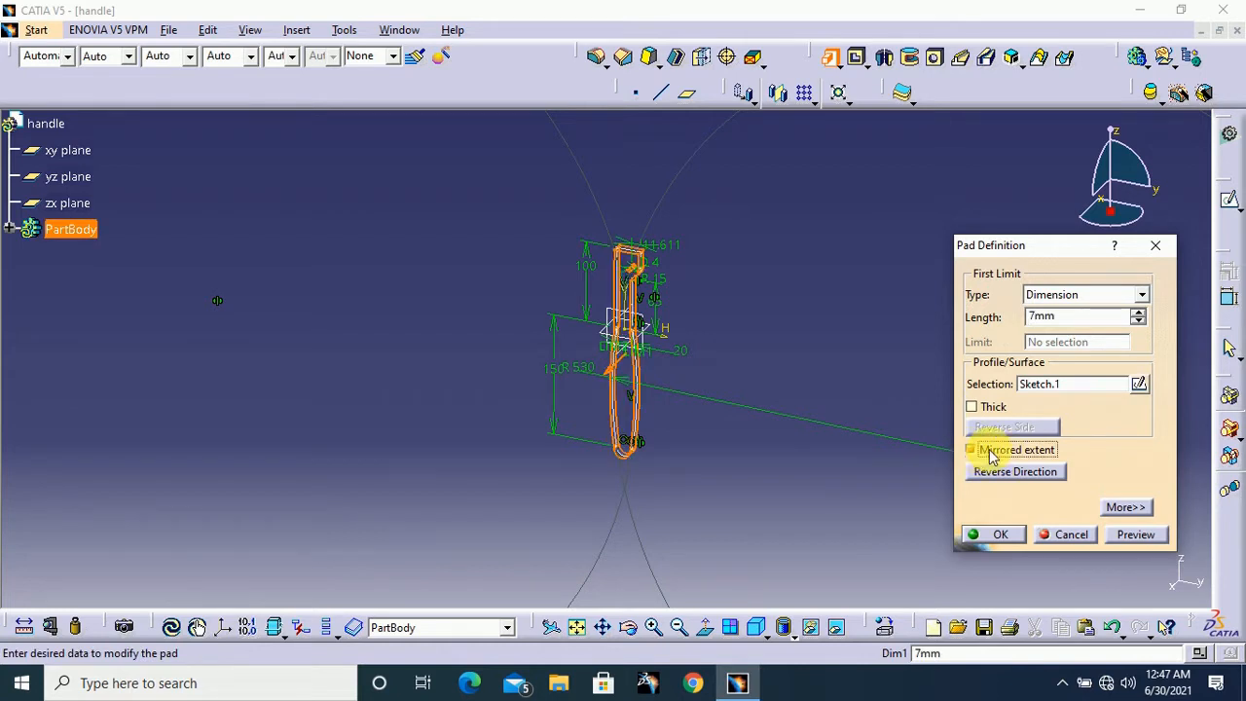
click(995, 534)
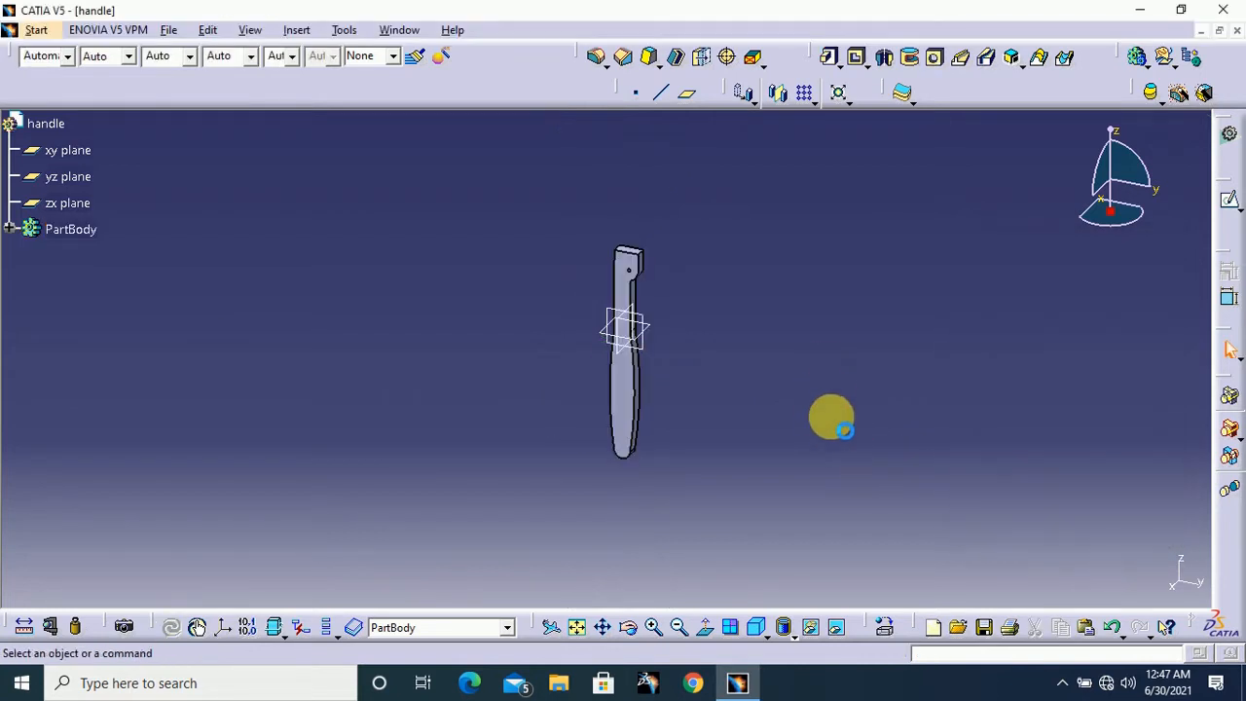
Start a new sketch on the large flat front face of the padded handle
middle_drag(805, 454, 820, 338)
middle_drag(839, 271, 840, 298)
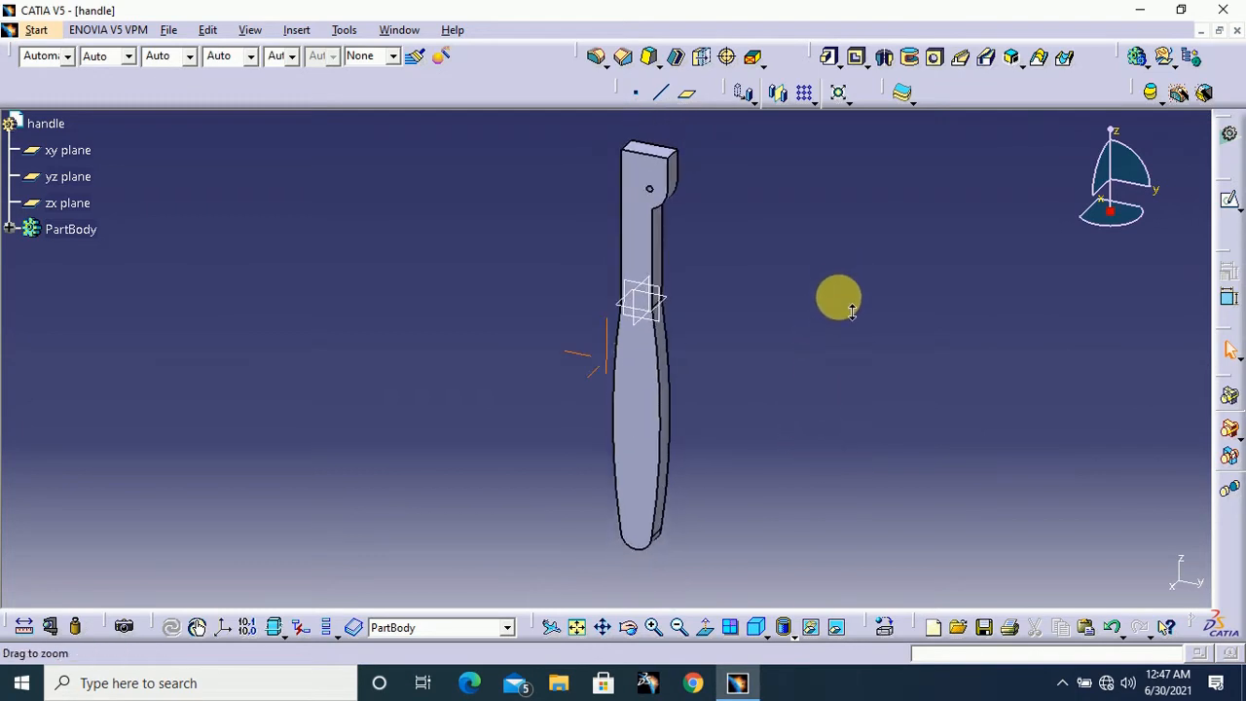
click(661, 436)
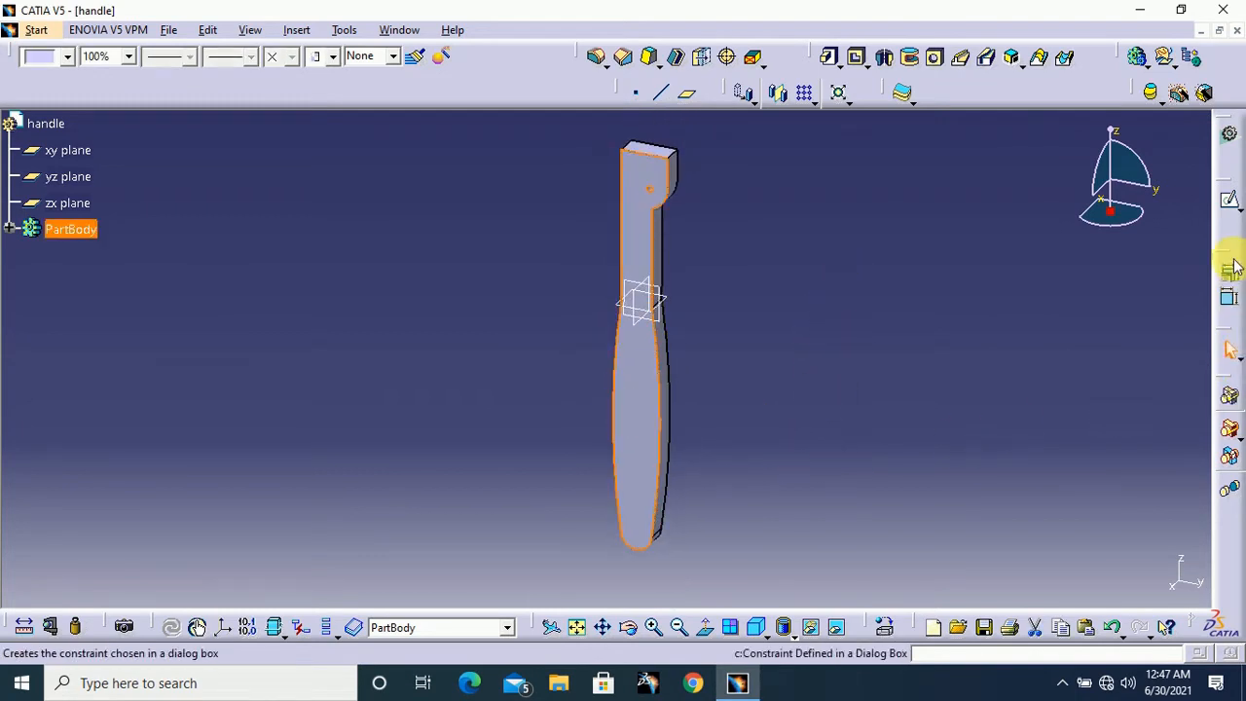
click(1232, 206)
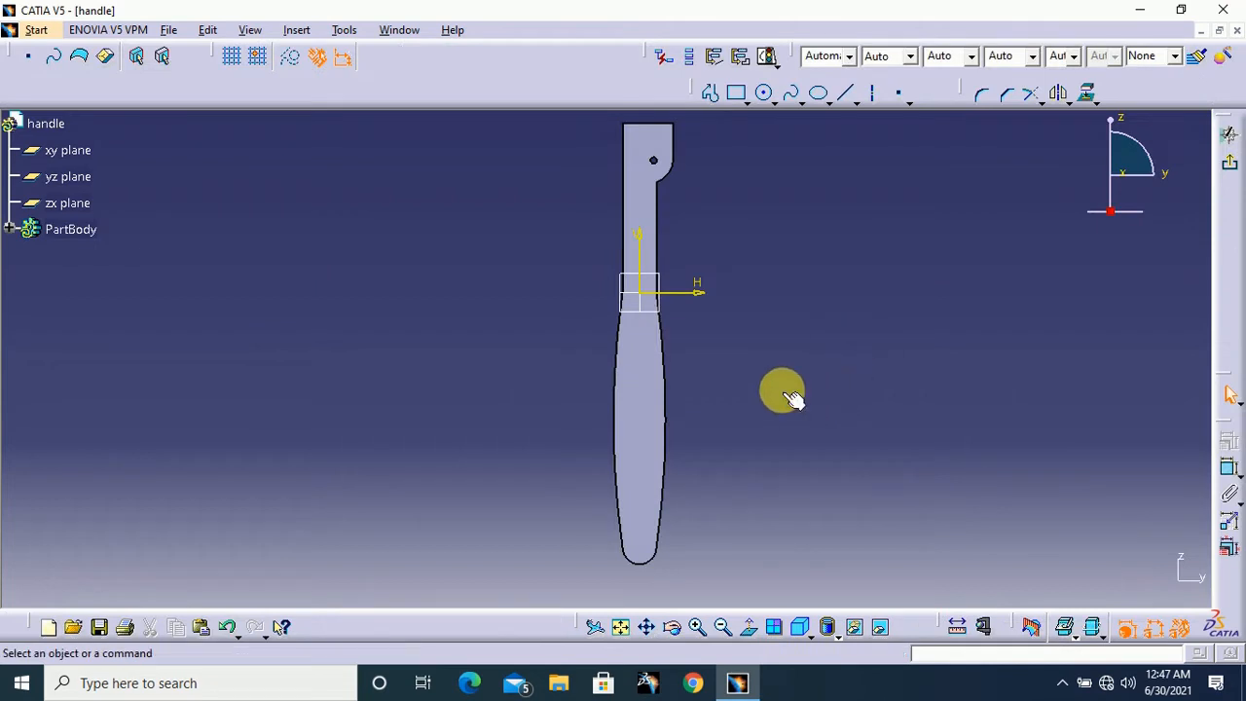
Project the grip's two curved side edges and its rounded lower end edge into the sketch
middle_drag(850, 485, 870, 382)
middle_drag(954, 384, 868, 334)
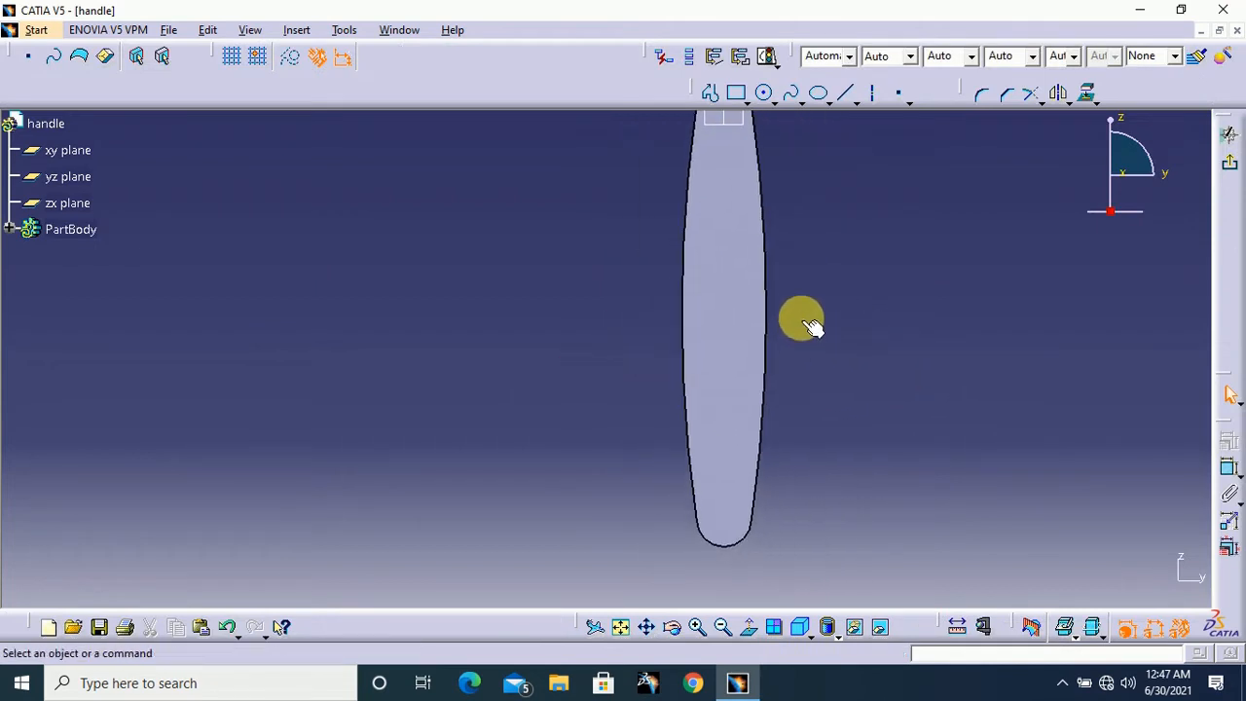
click(766, 298)
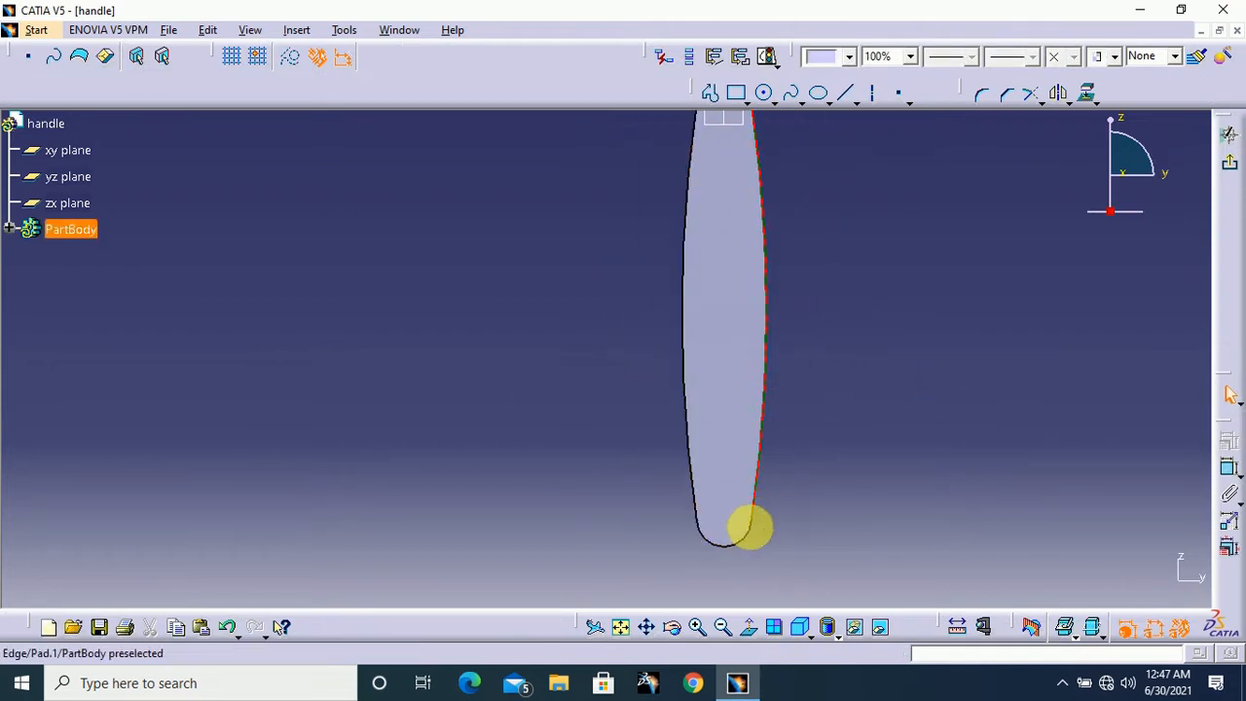
ctrl+click(752, 542)
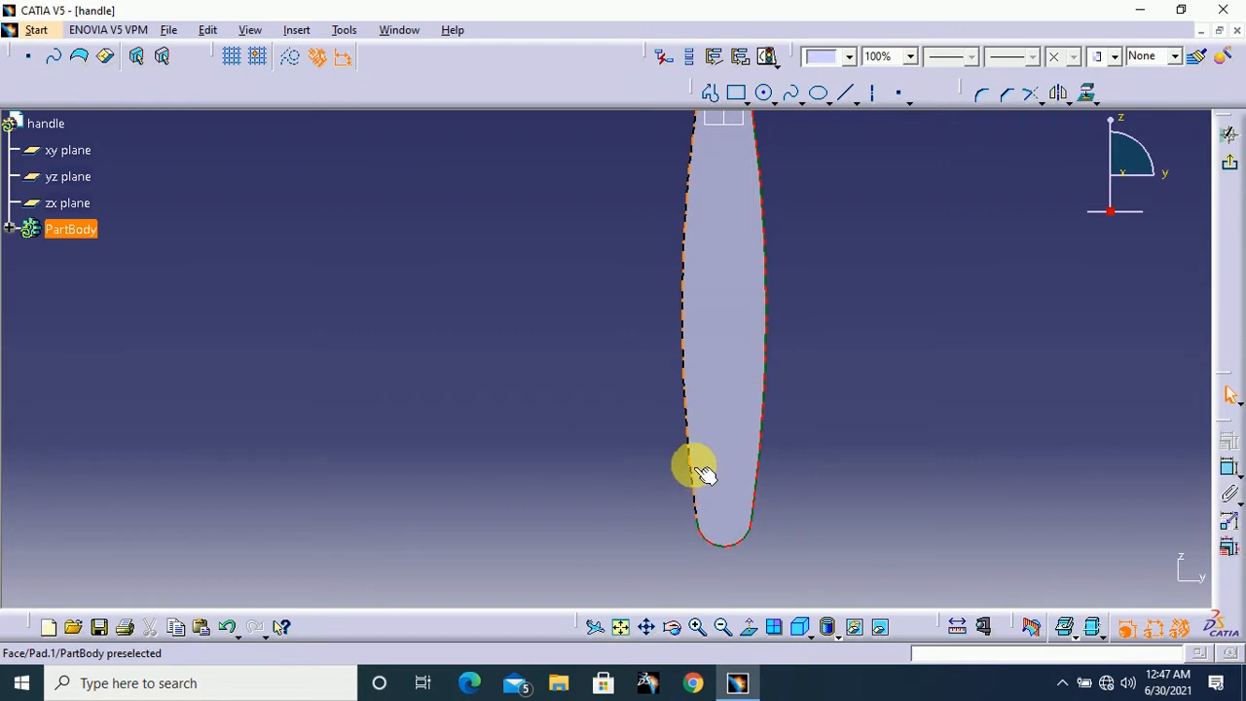
ctrl+click(693, 397)
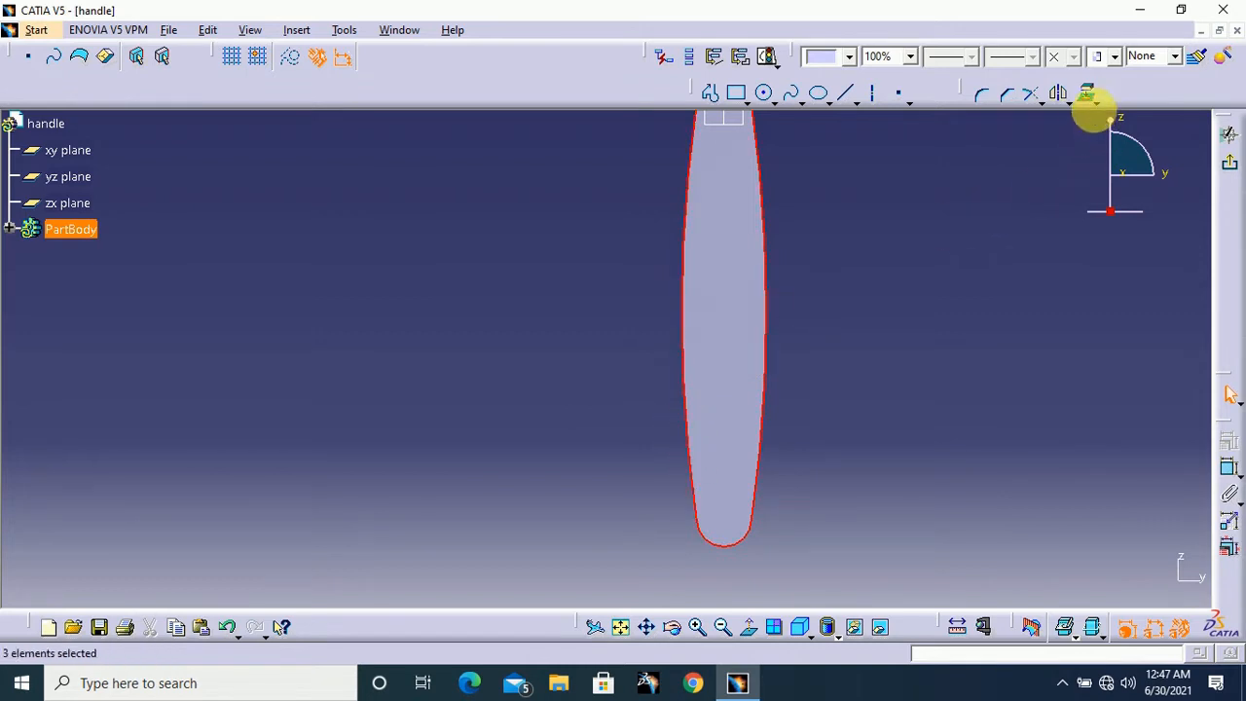
click(1089, 94)
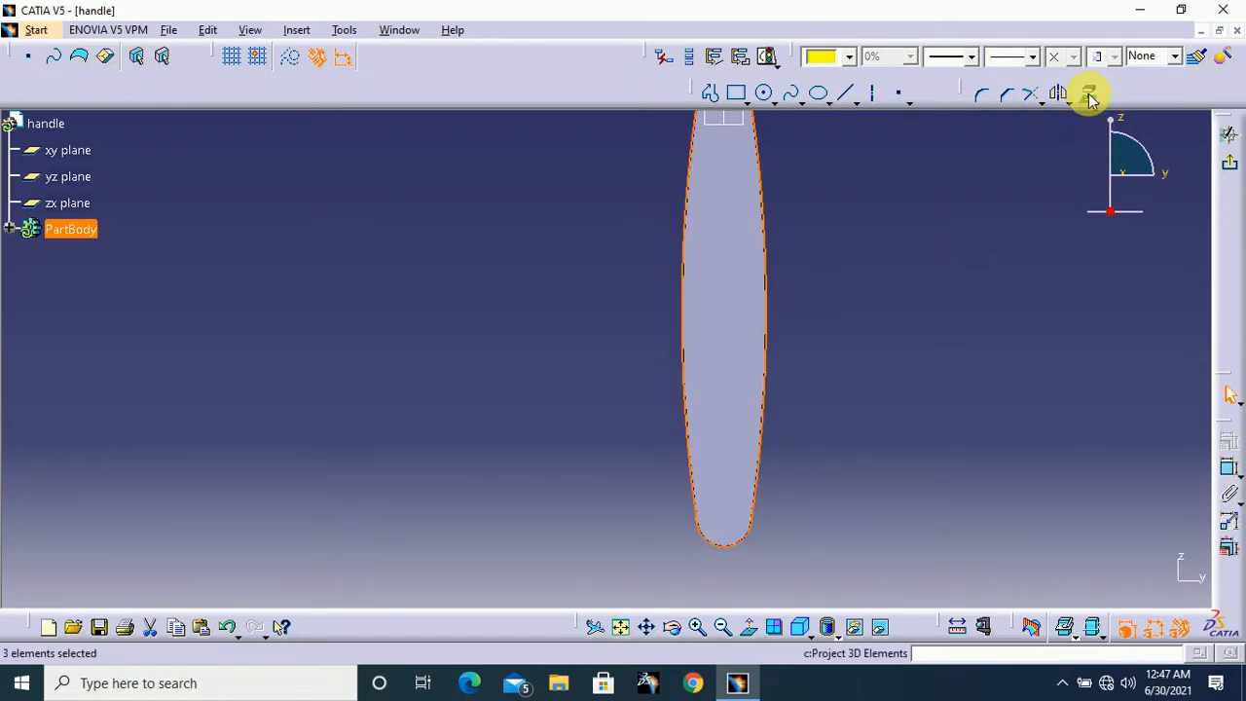
Offset the three projected grip edges inward by 4 mm as a single instance
middle_drag(1066, 127, 1039, 148)
middle_drag(996, 205, 1003, 229)
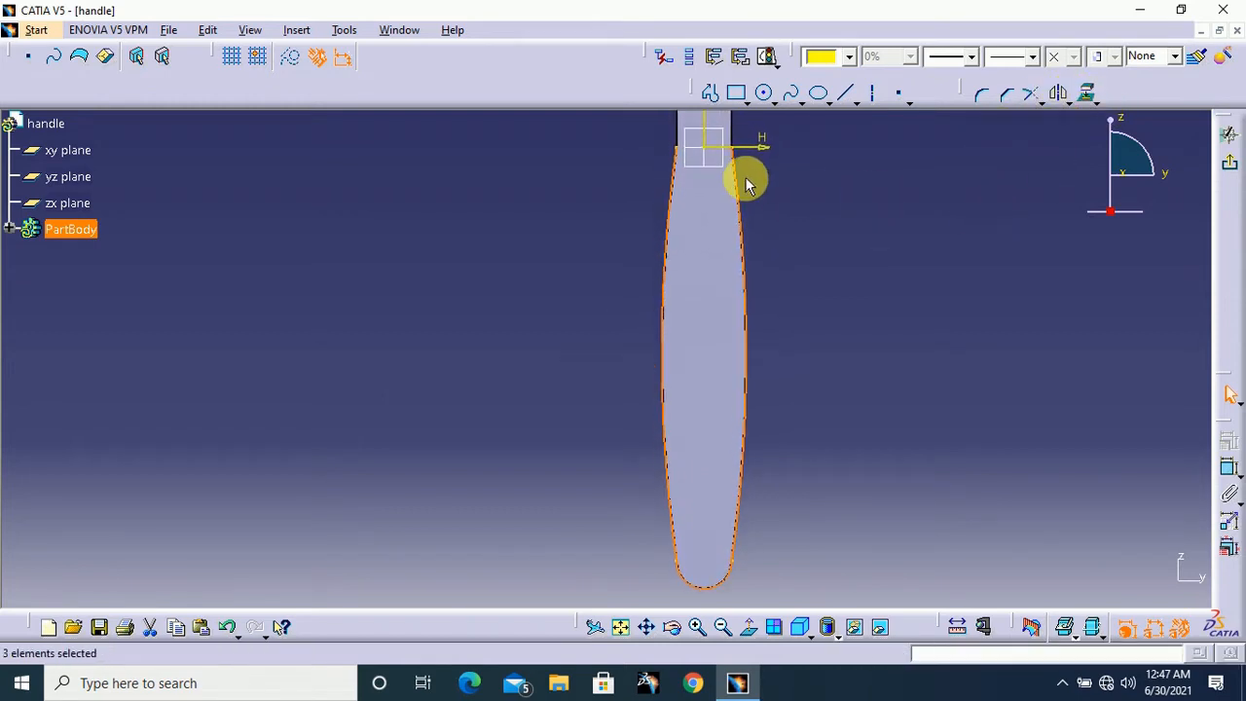
click(1069, 113)
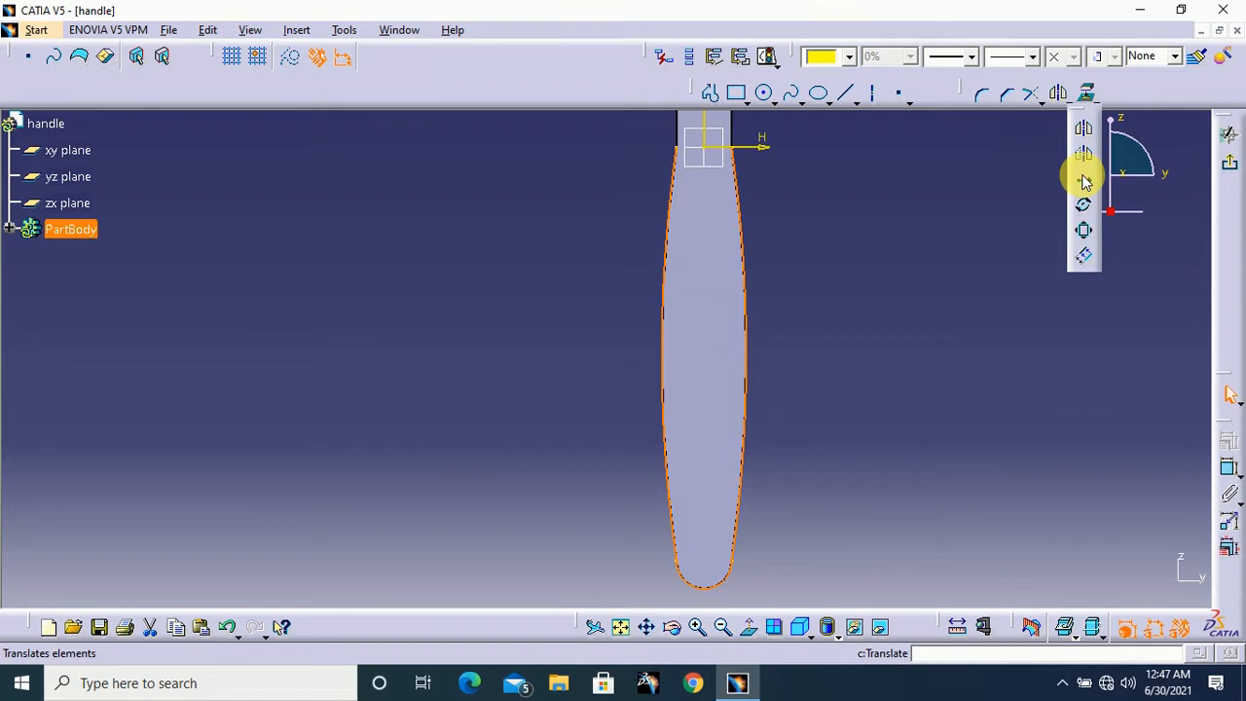
click(1087, 261)
middle_drag(917, 262, 874, 256)
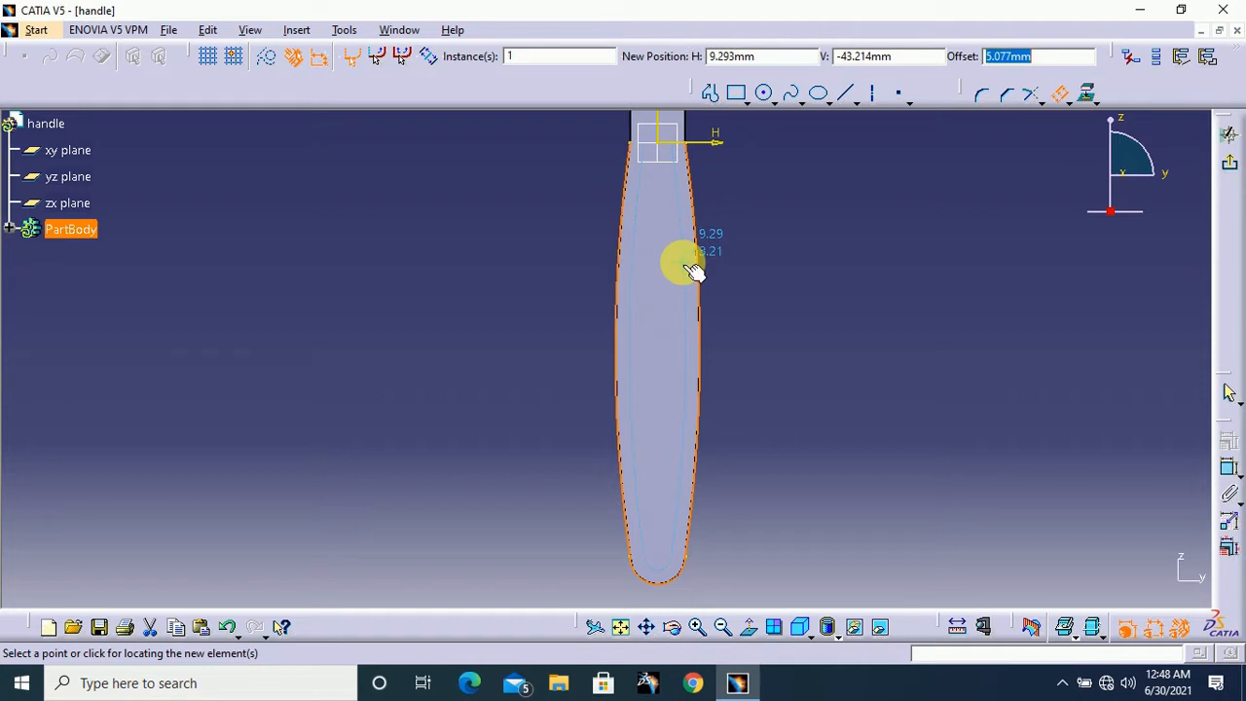
text(4)
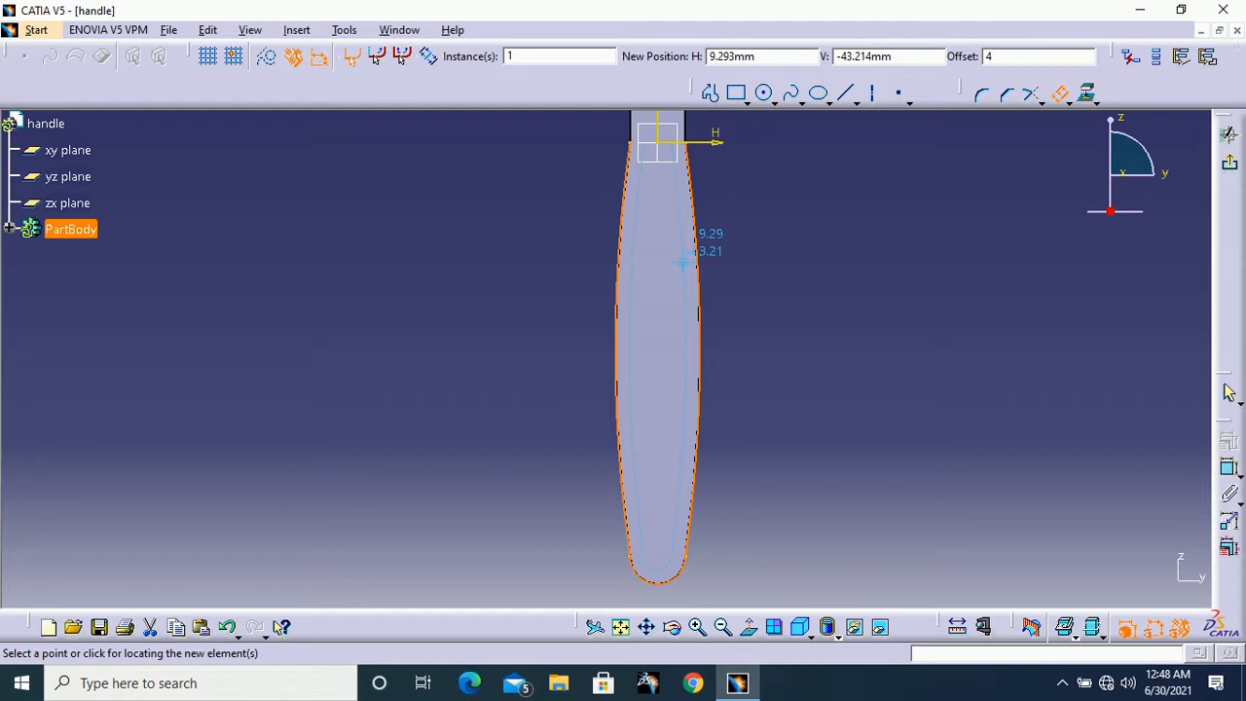
click(682, 263)
click(628, 245)
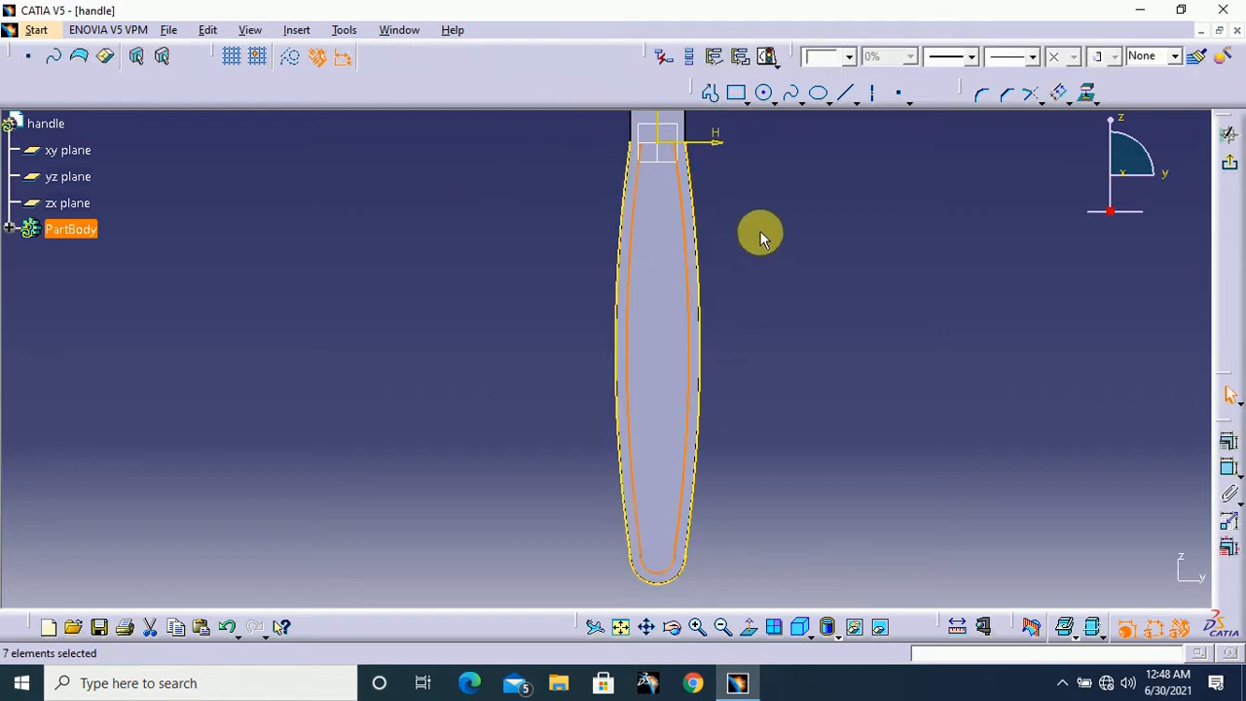
Close the offset outline with a horizontal line joining the upper endpoints of its two side curves
mouse_move(778, 233)
middle_down()
mouse_move(778, 268)
mouse_move(809, 264)
mouse_move(807, 239)
mouse_move(809, 305)
middle_up()
click(809, 306)
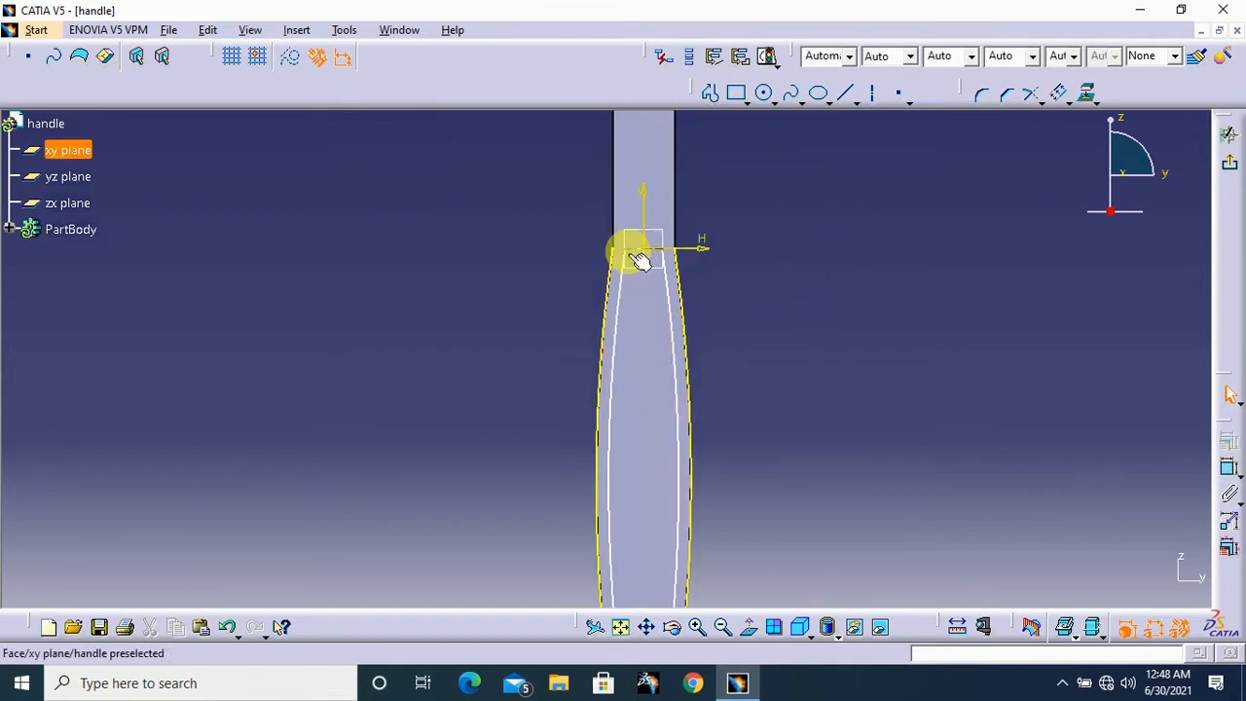
click(846, 93)
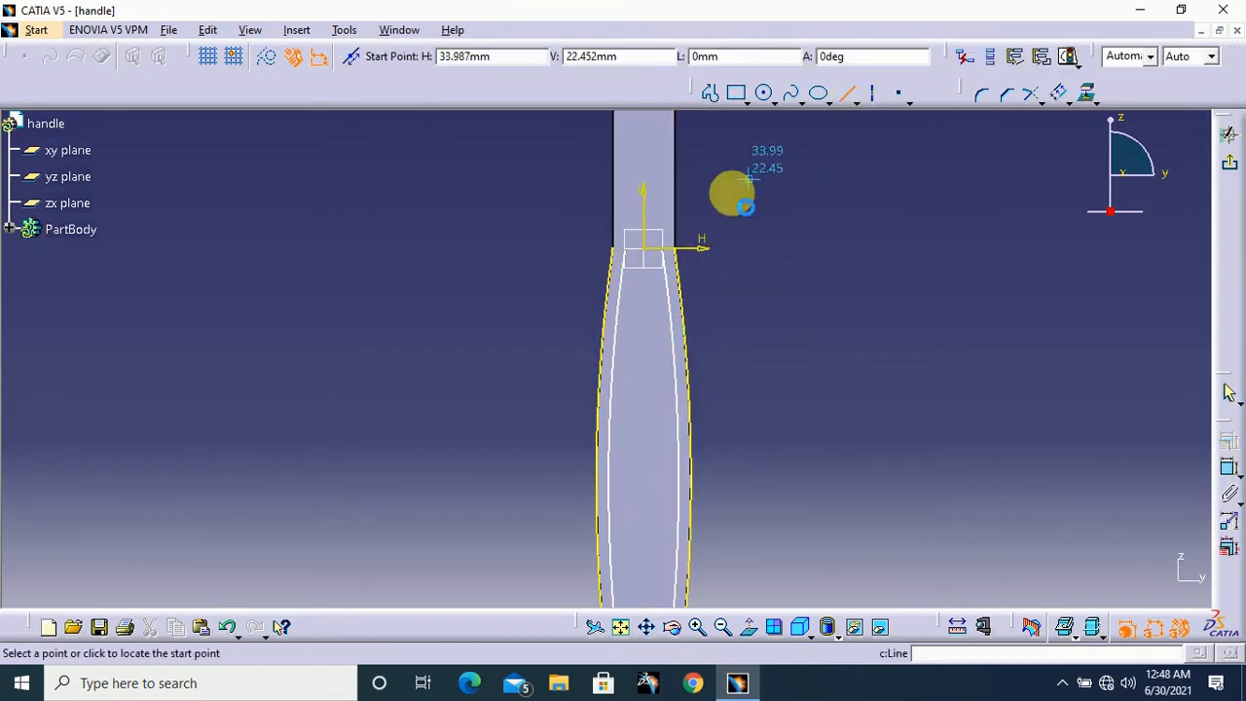
click(672, 259)
click(638, 261)
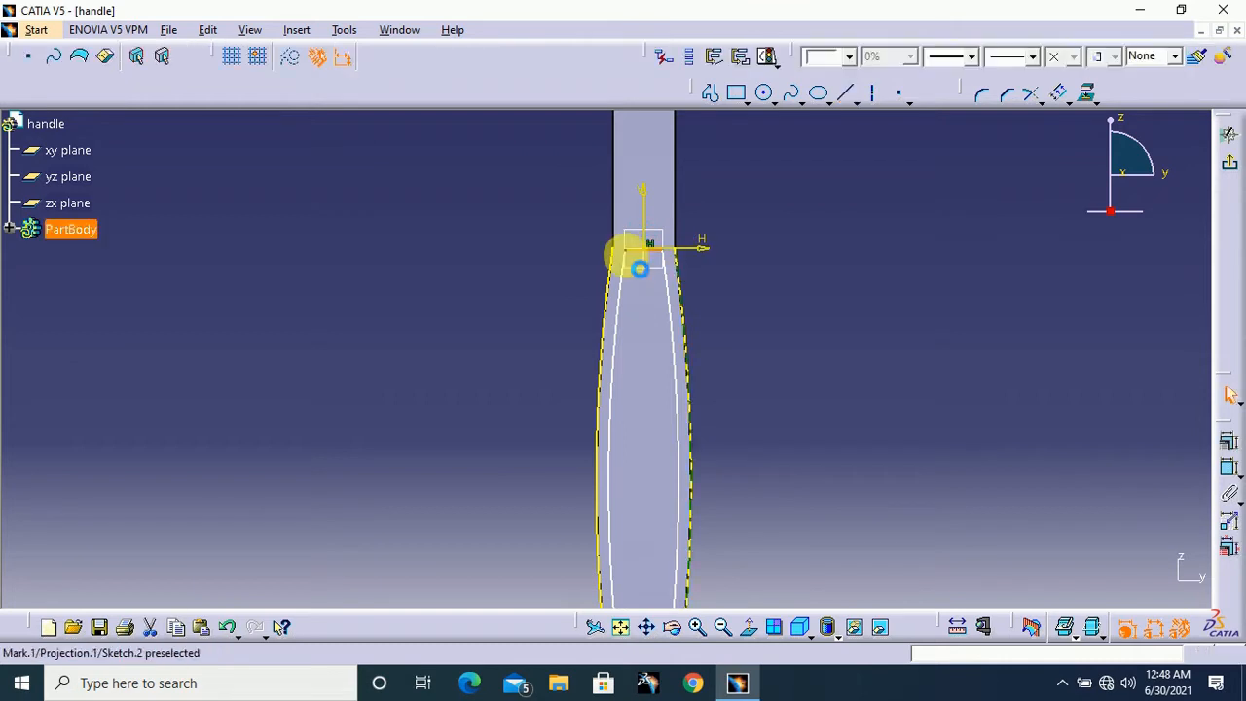
Convert the three projected outer grip edges into construction elements
mouse_move(790, 268)
middle_down()
mouse_move(799, 223)
mouse_move(794, 247)
mouse_move(733, 280)
middle_up()
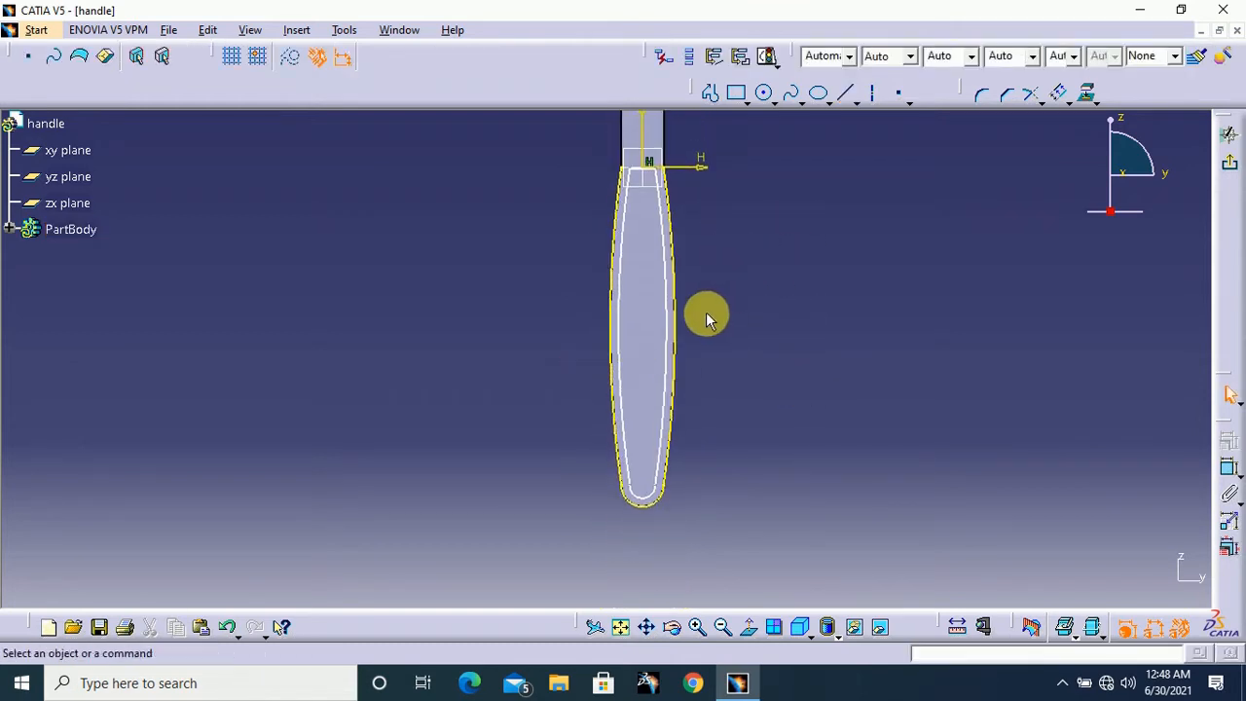
click(680, 359)
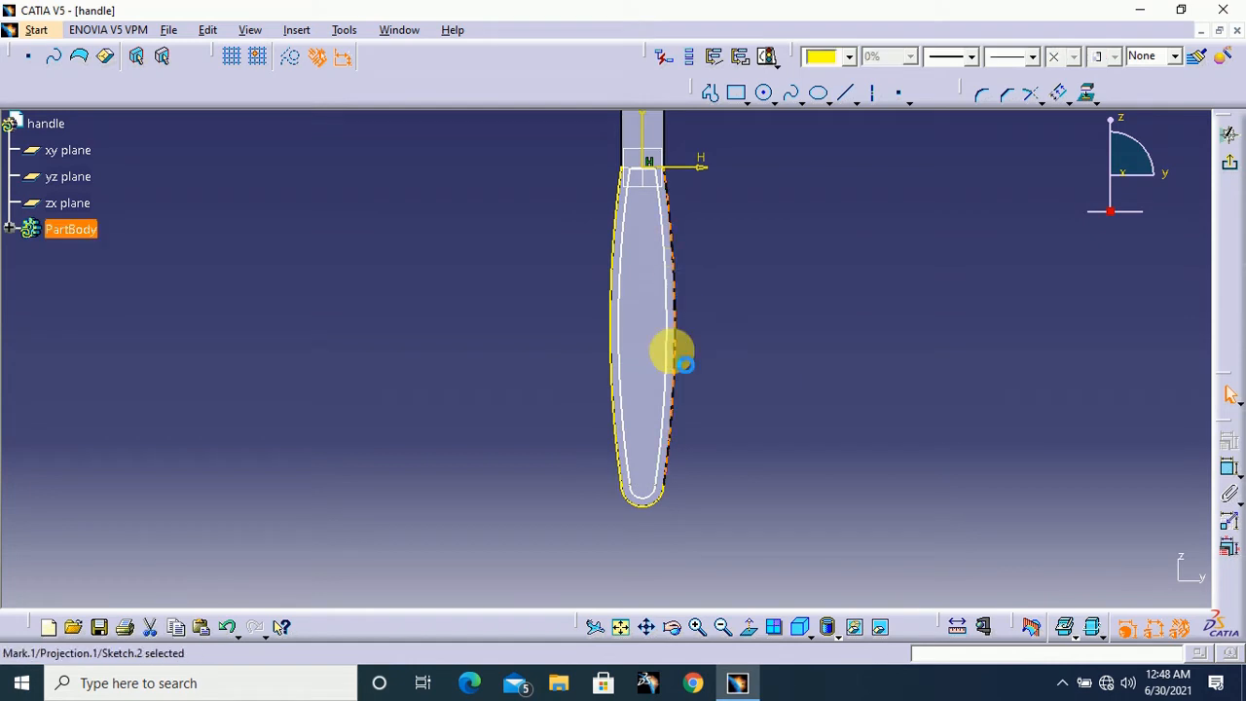
ctrl+click(659, 497)
ctrl+click(628, 425)
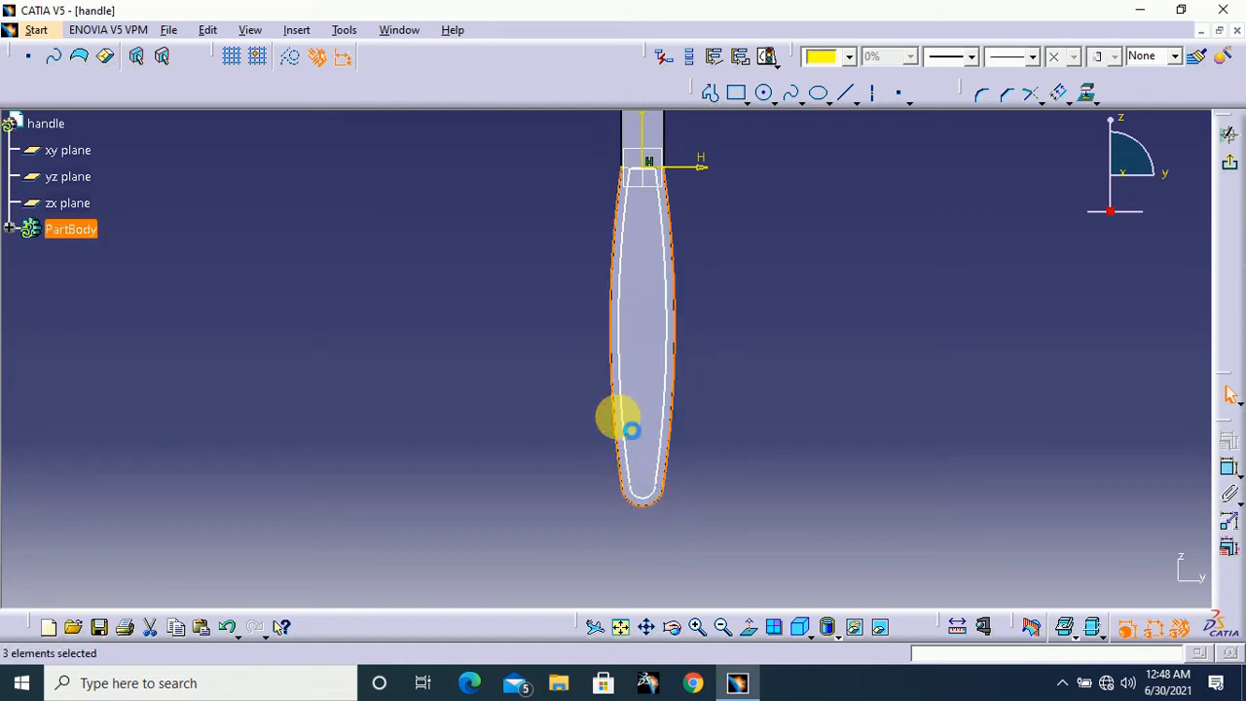
click(295, 63)
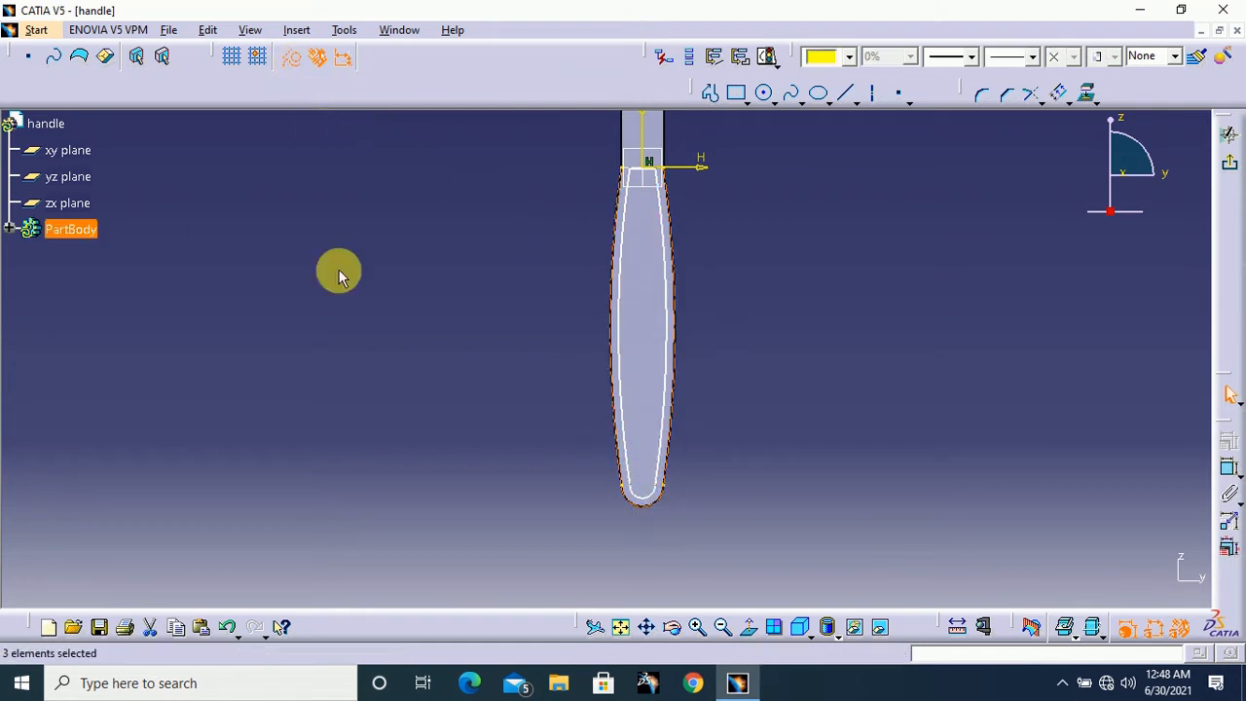
click(756, 314)
middle_drag(835, 199, 827, 244)
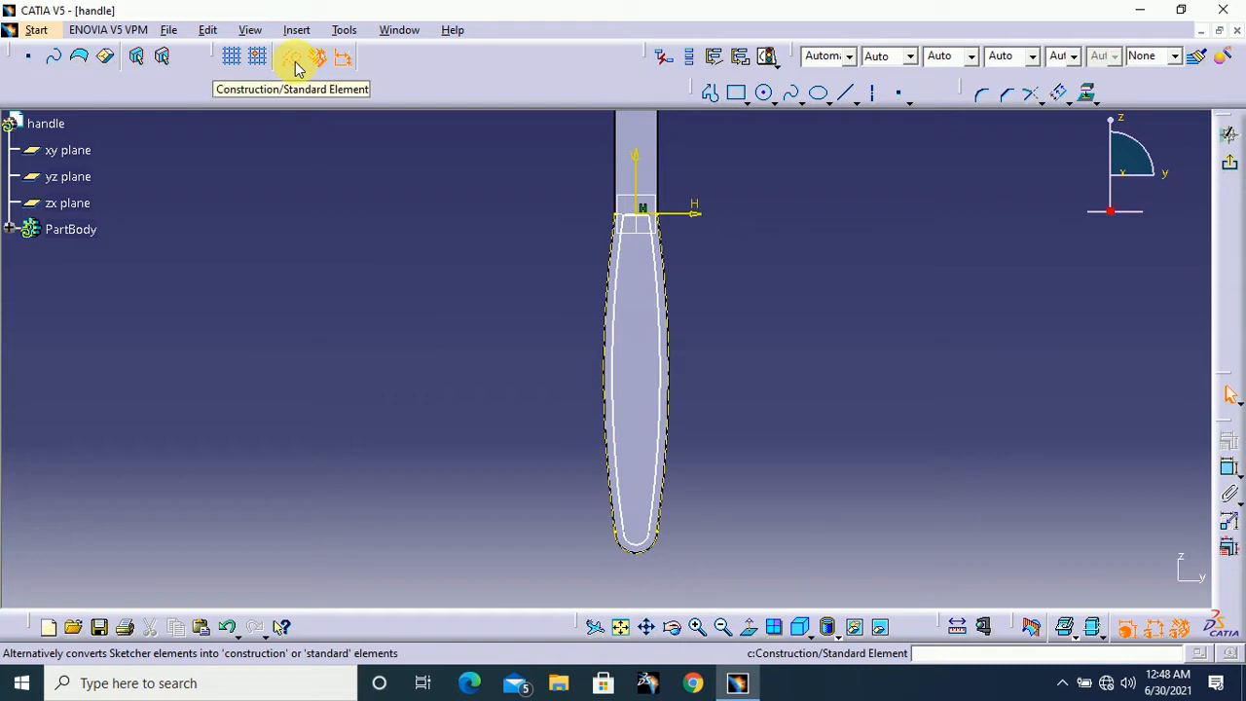
middle_drag(834, 230, 831, 289)
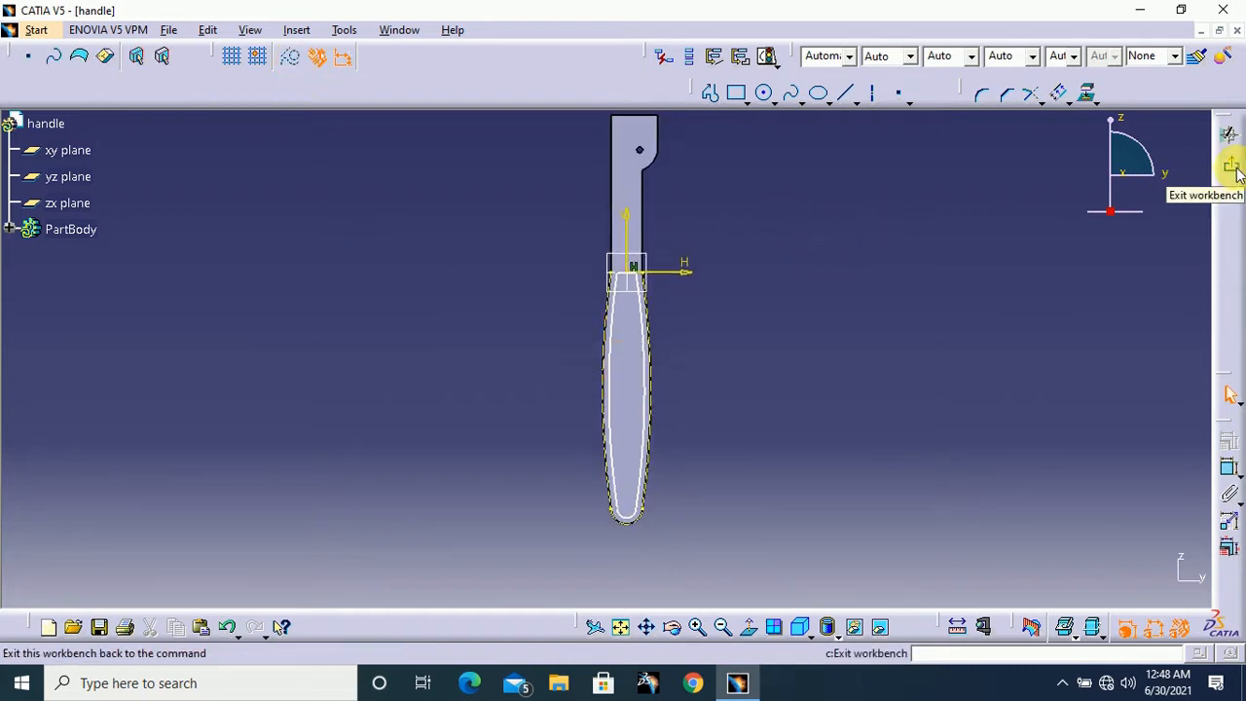
Finish the sketch and cut a 3 mm deep pocket in the grip from the inset outline
click(1230, 135)
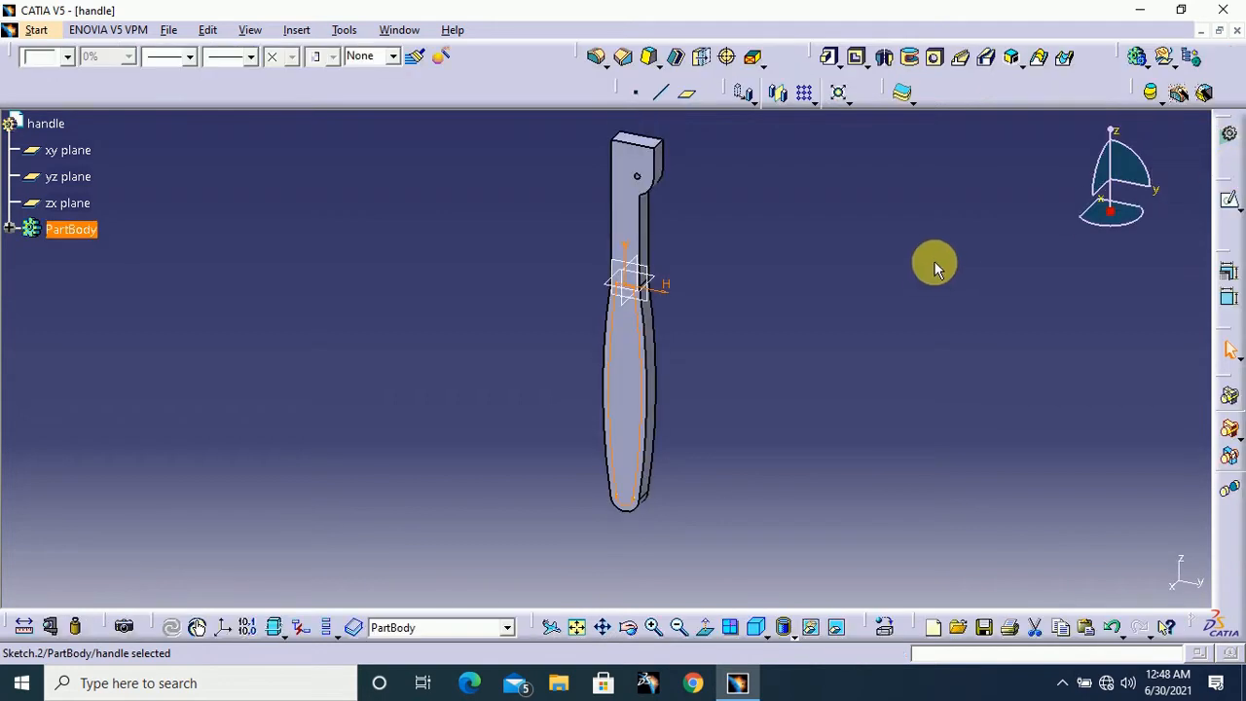
middle_drag(935, 270, 925, 329)
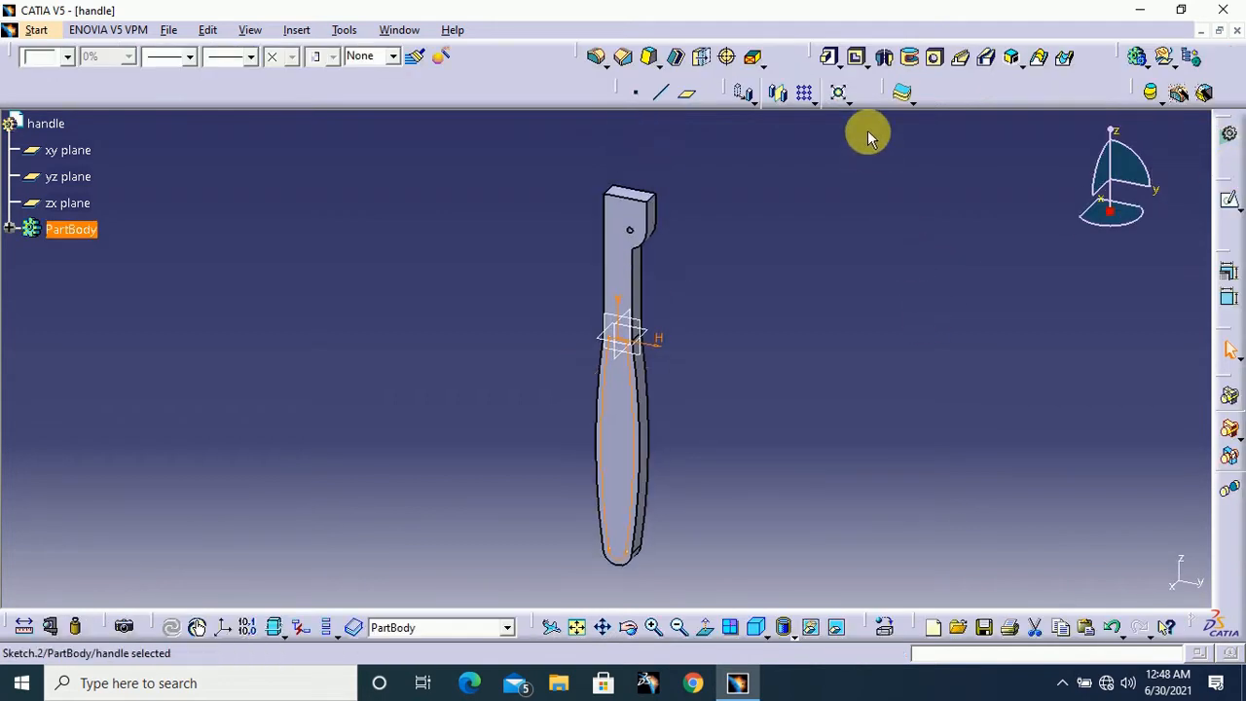
click(859, 60)
middle_drag(809, 320, 824, 264)
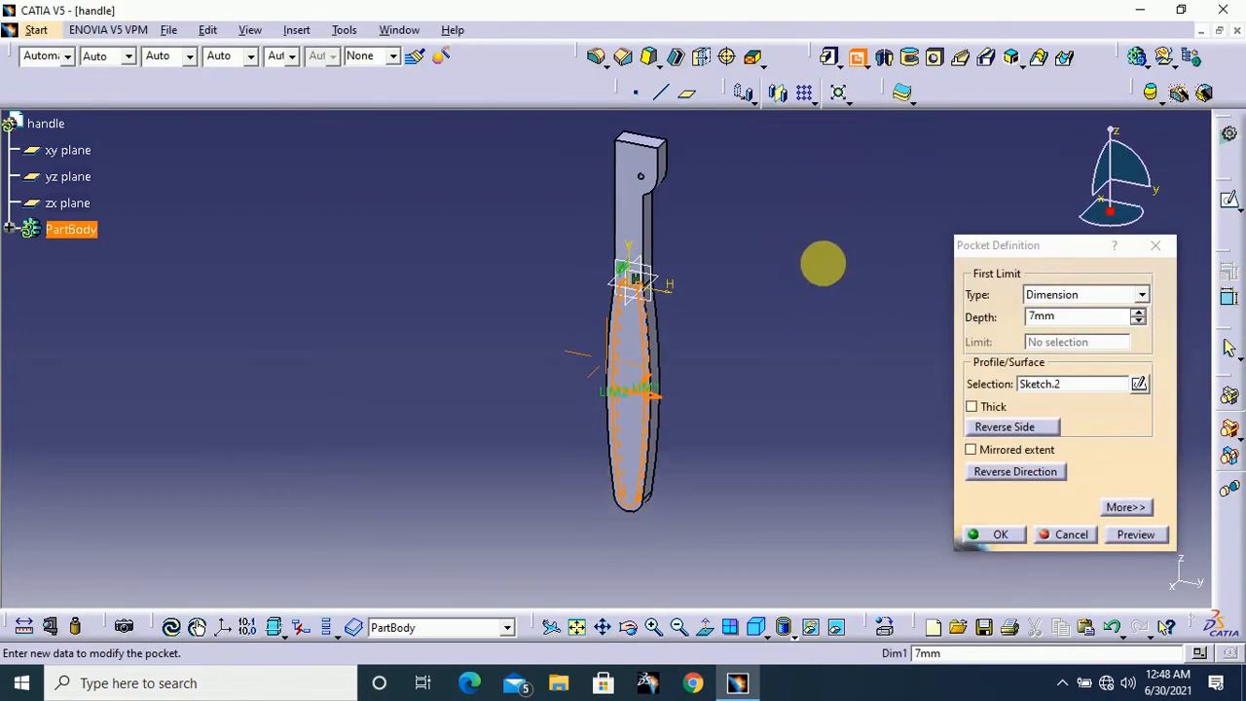
click(1078, 325)
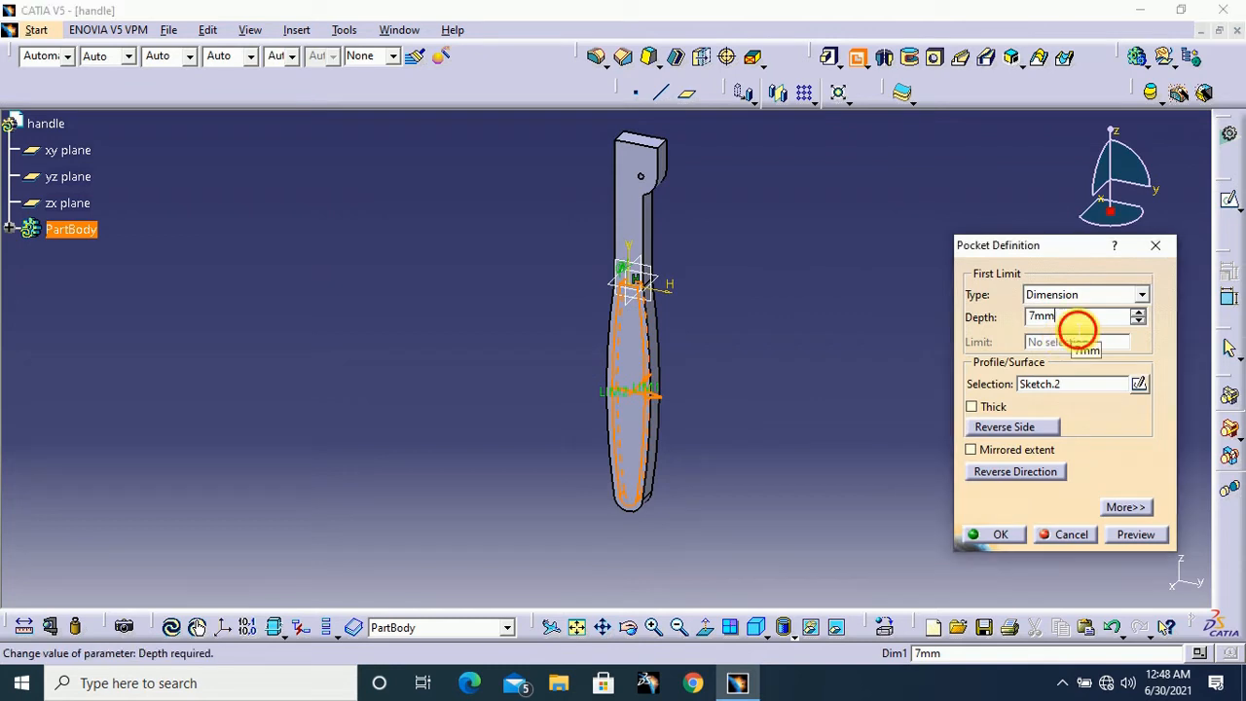
text(3mm)
key(Return)
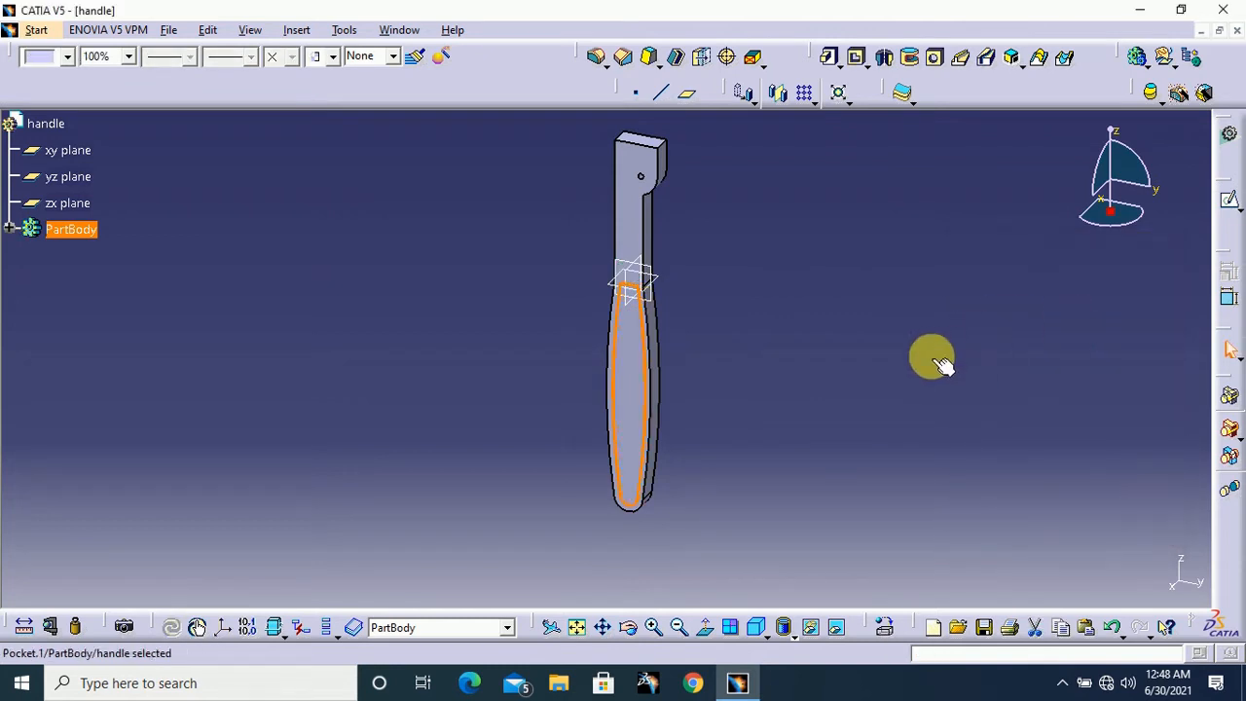
Mirror the grip pocket to the opposite side of the handle about the yz plane
click(784, 97)
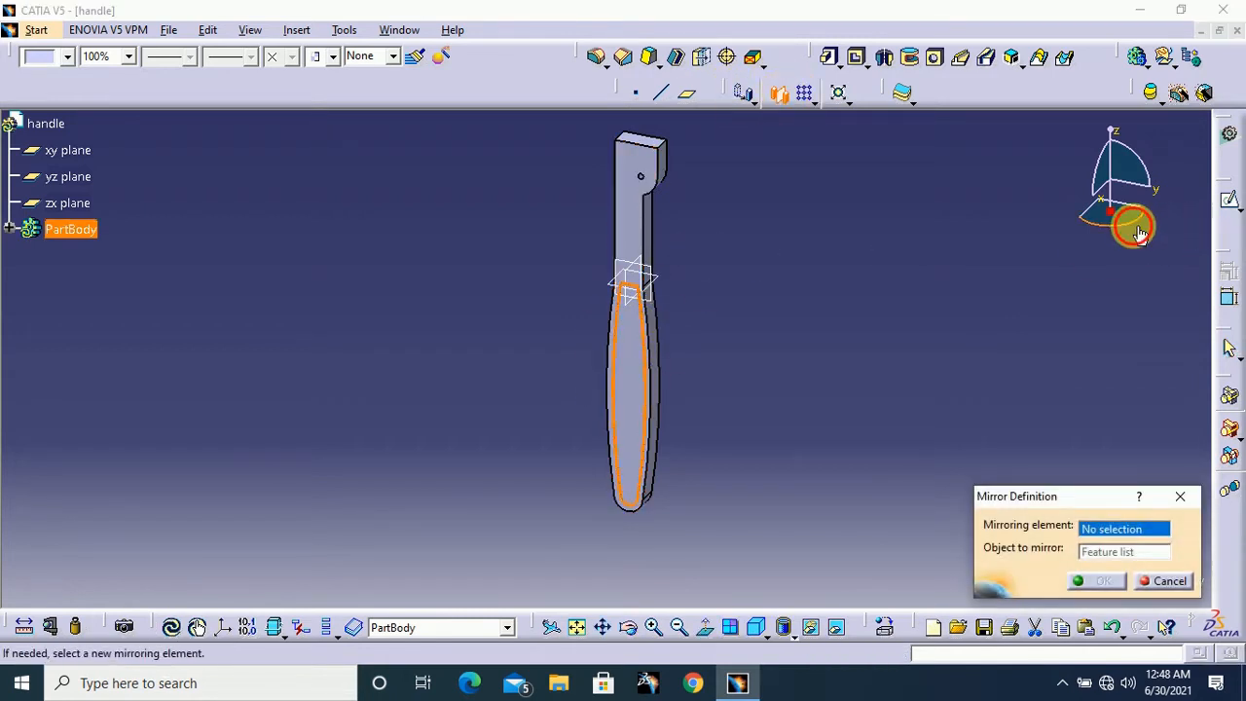
drag(1140, 234, 1123, 281)
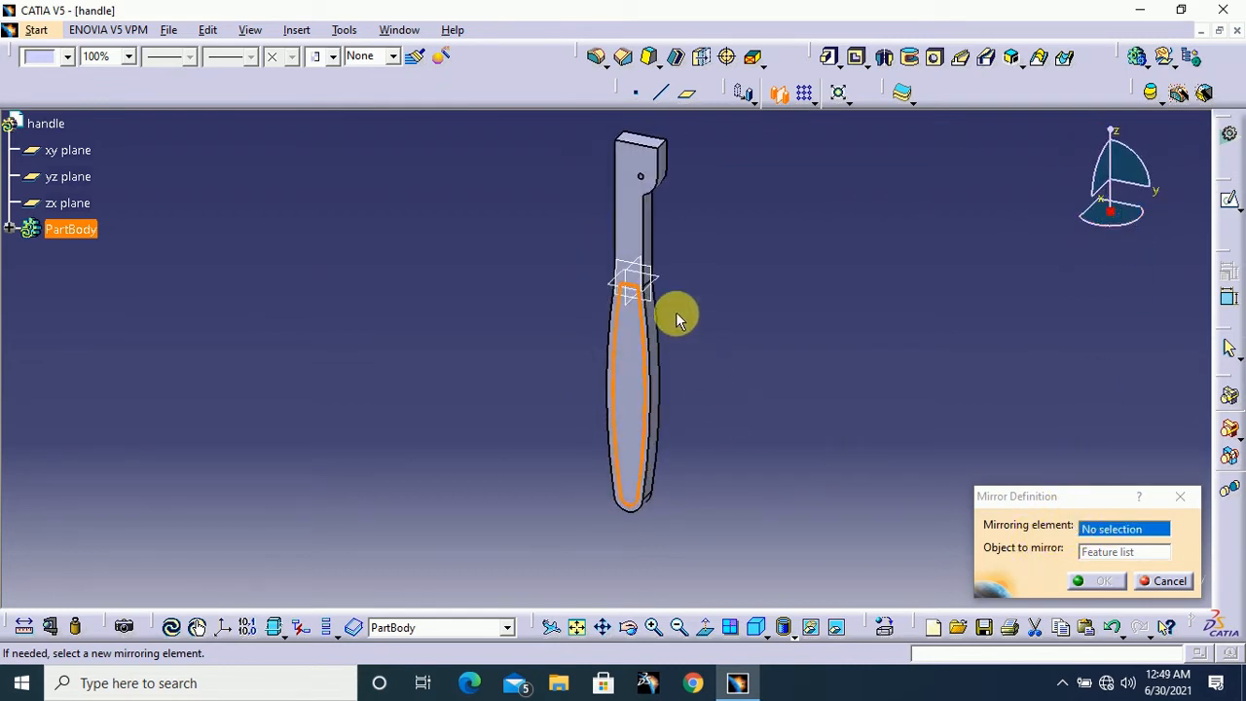
click(649, 271)
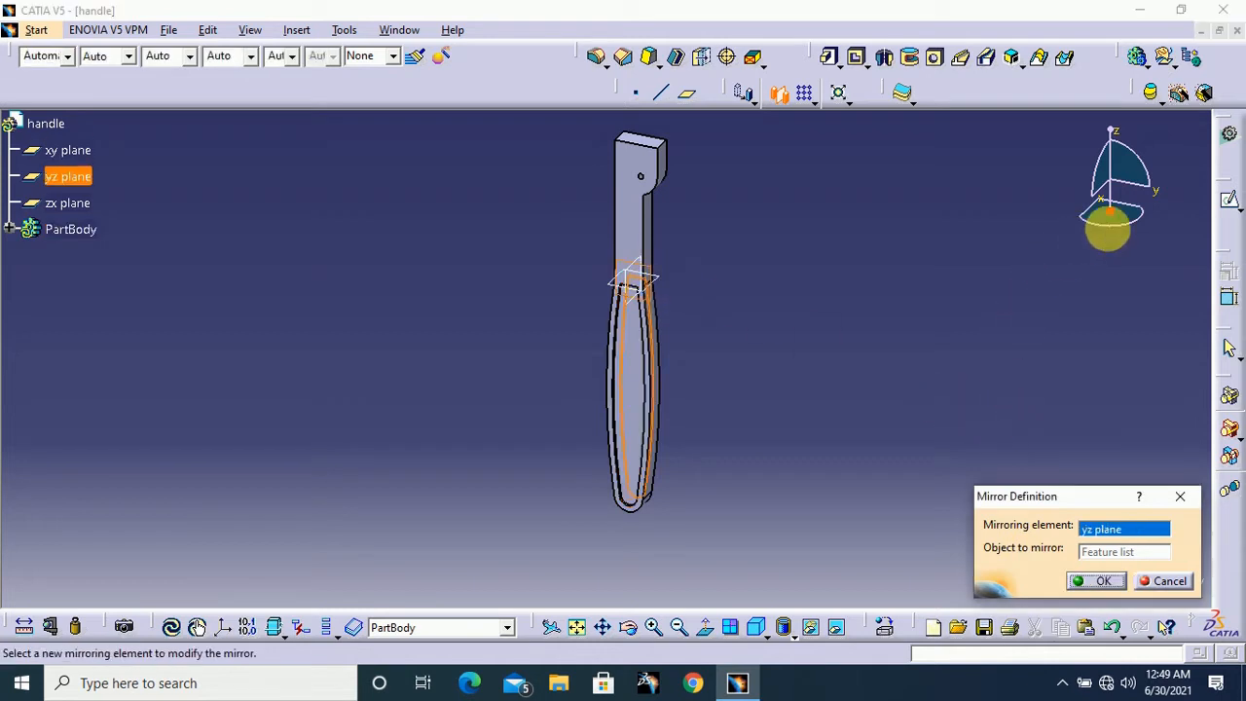
click(1099, 582)
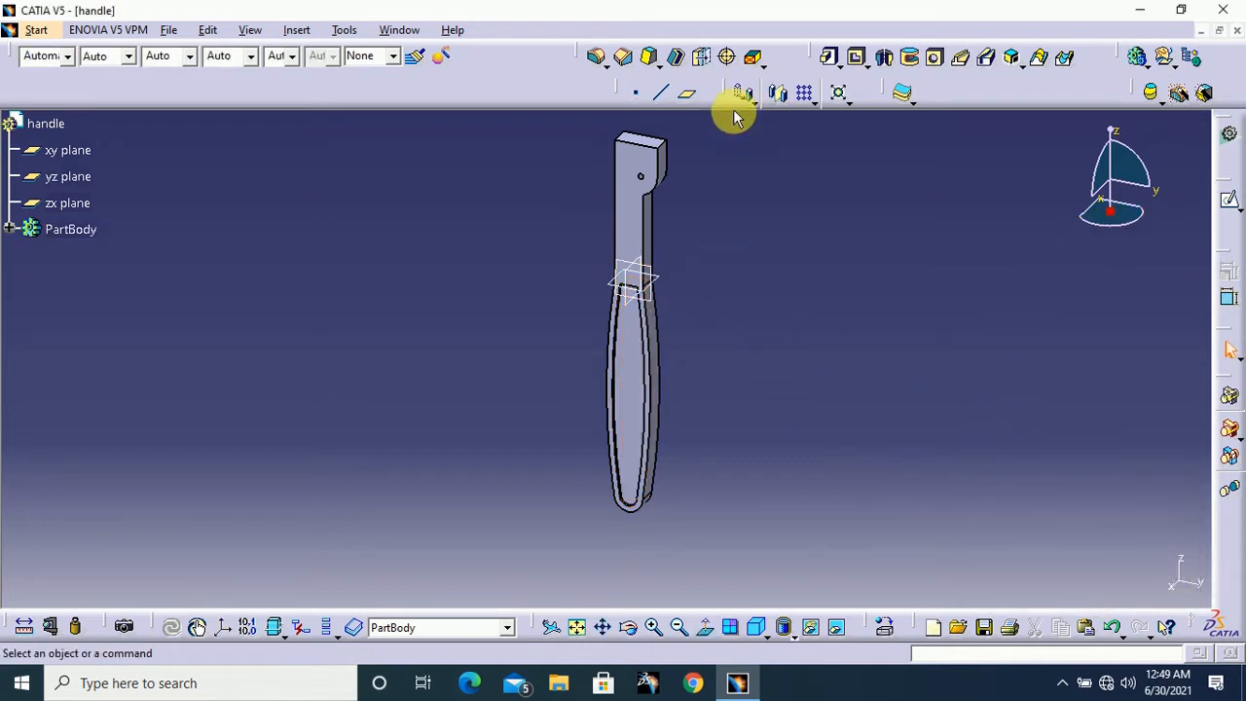
Fillet the floor faces of both grip pockets with a 1 mm radius
click(600, 60)
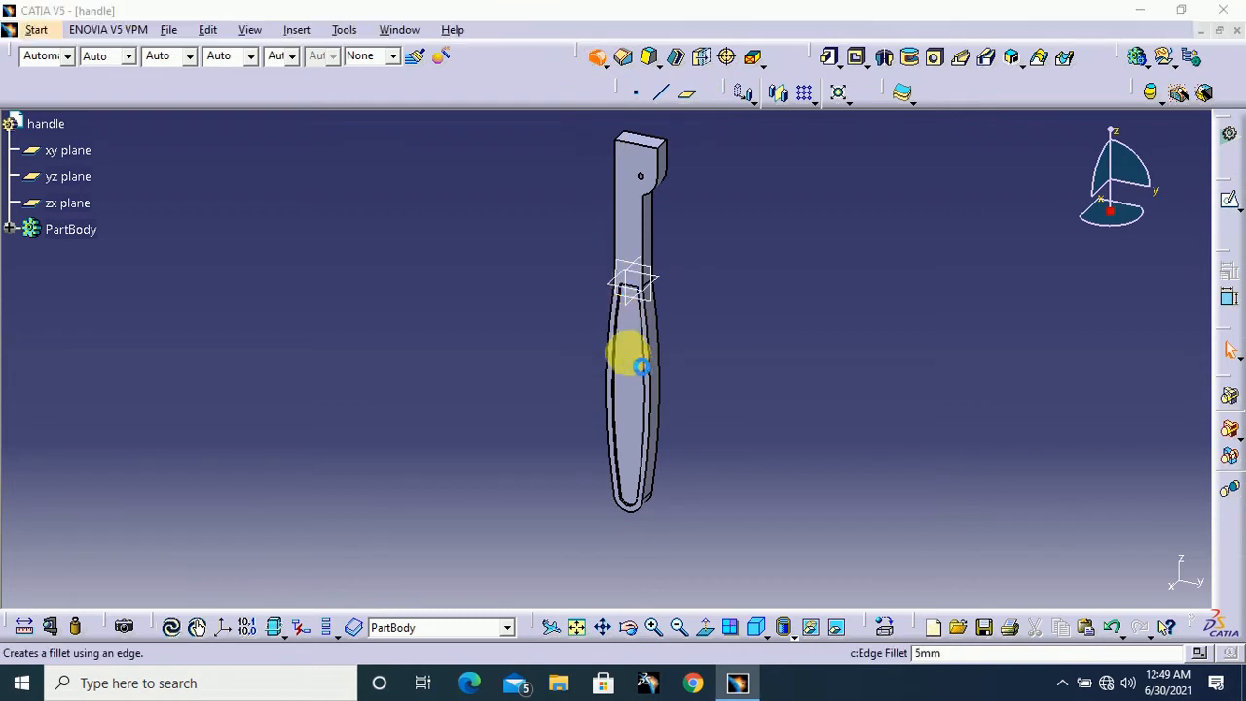
click(640, 382)
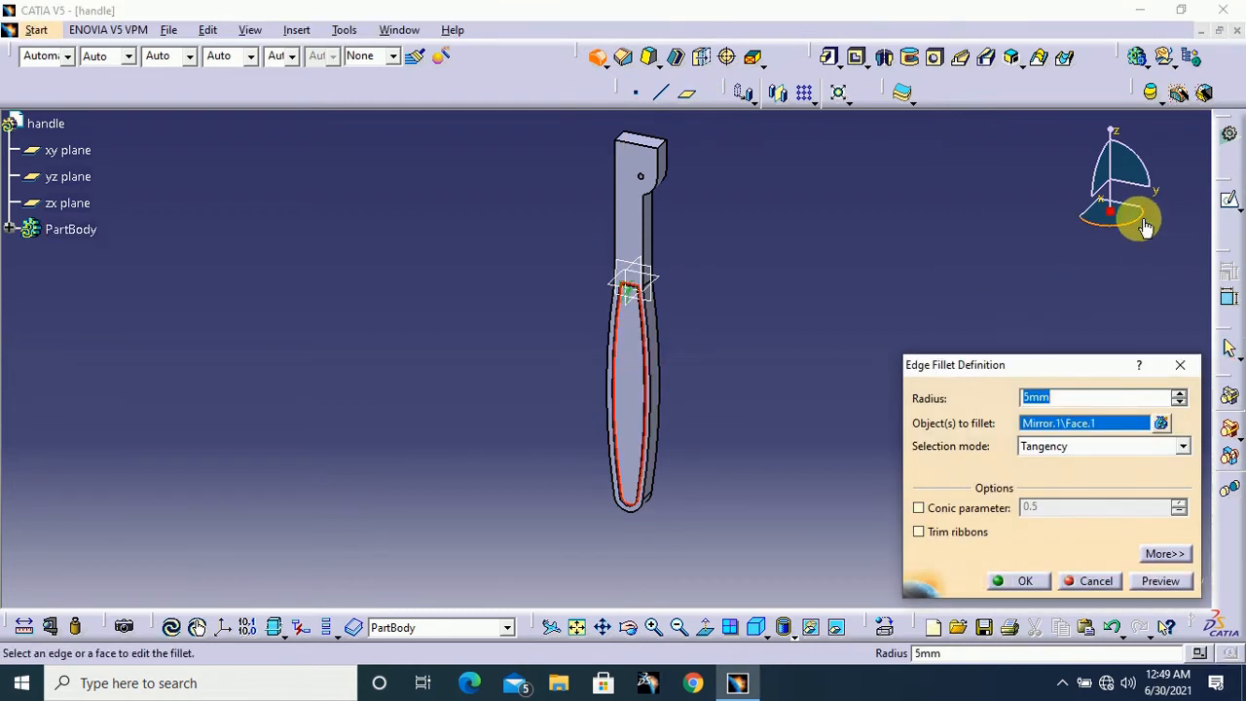
drag(1145, 225, 1098, 312)
click(619, 394)
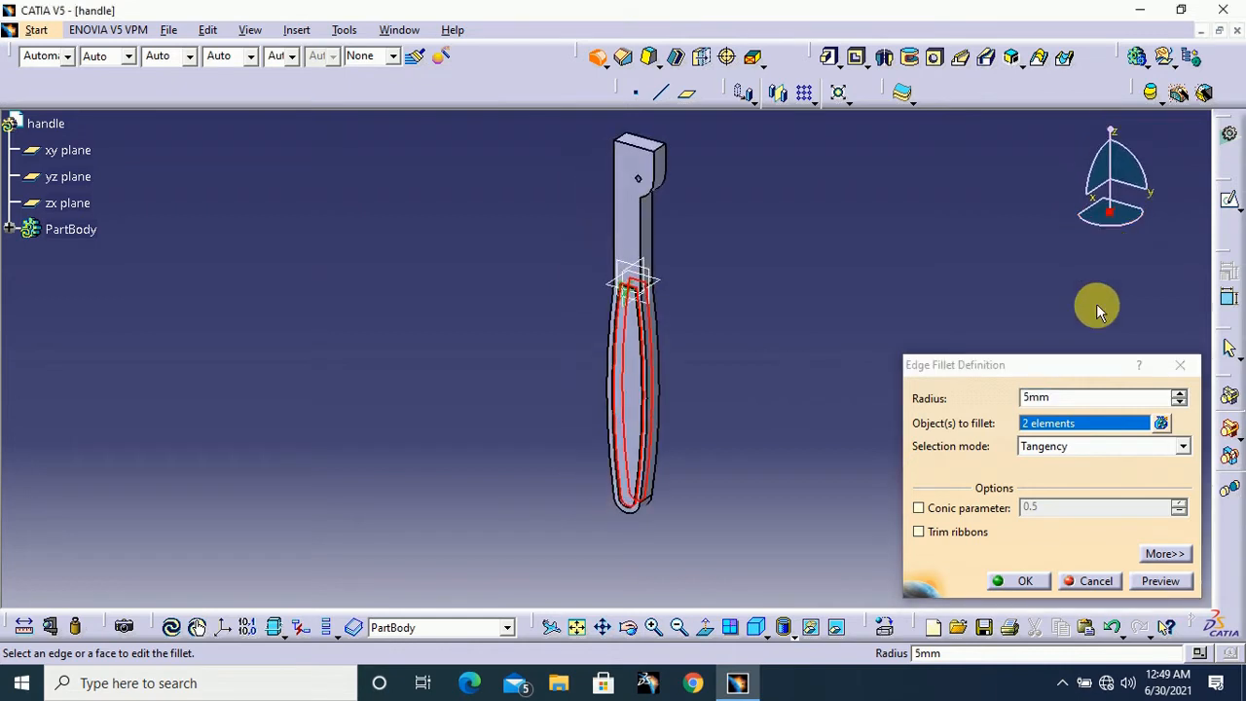
click(1013, 399)
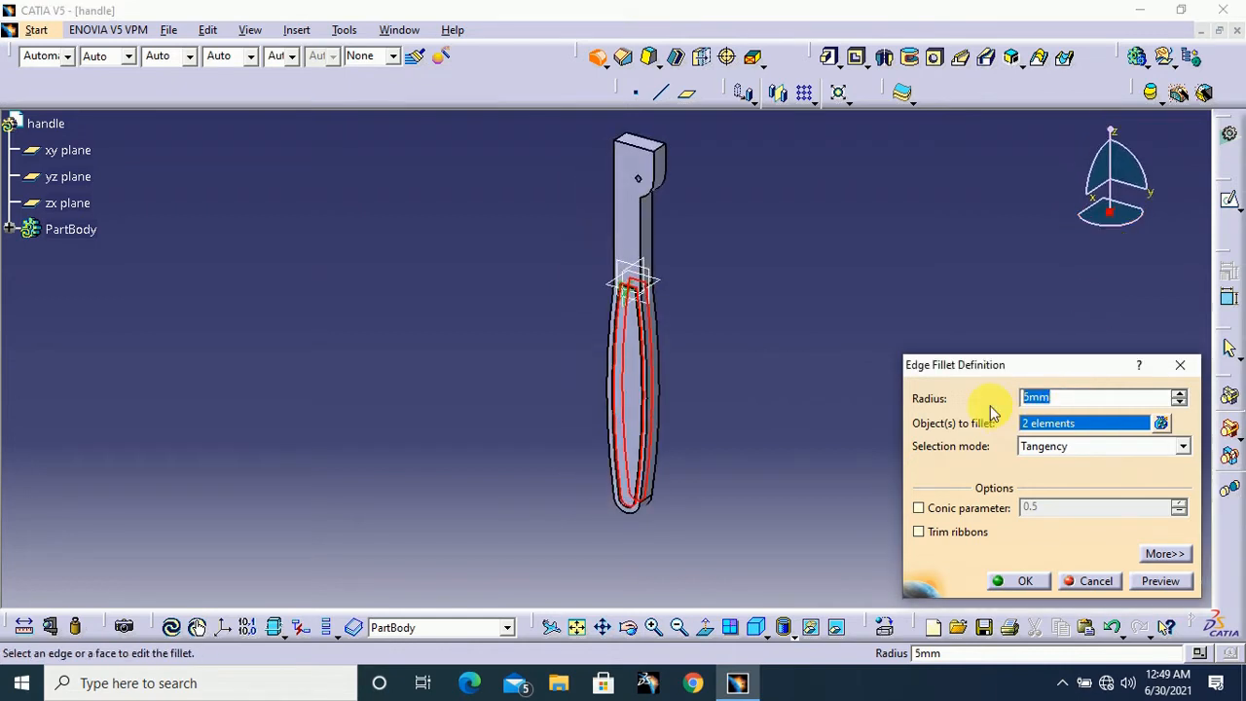
key(Return)
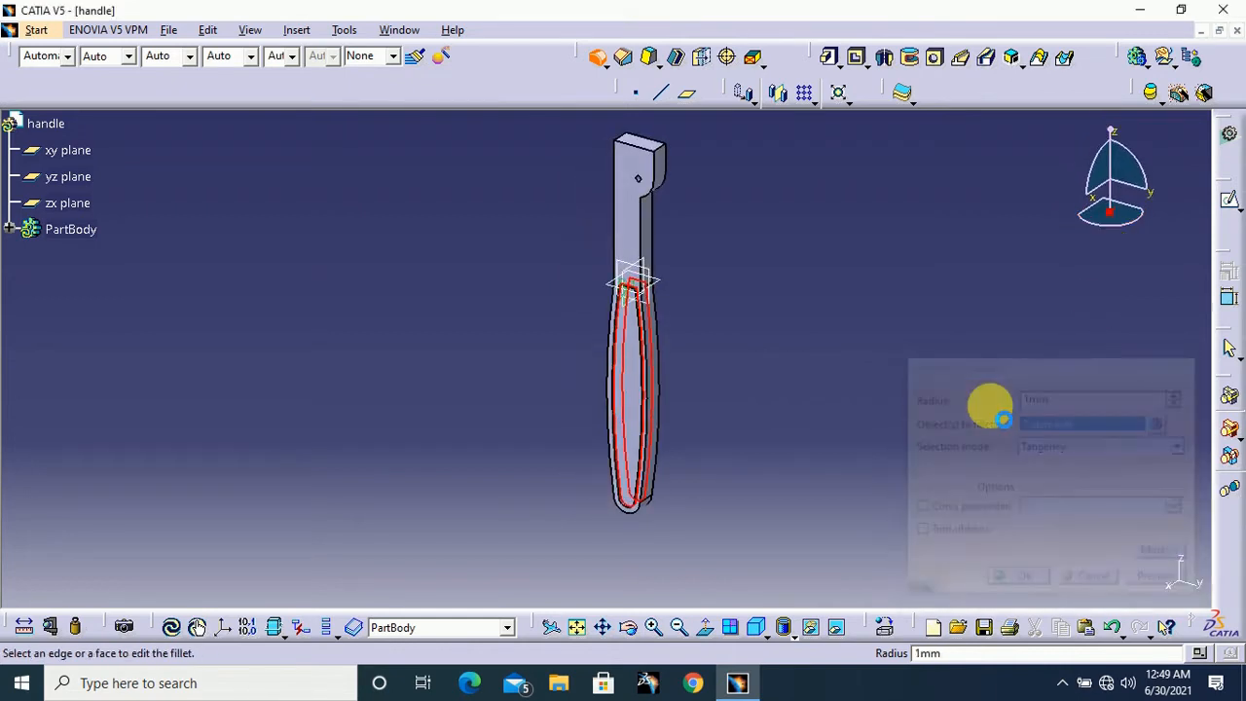
Fillet the two side edges where the straight shank meets the curved grip with a 30 mm radius
click(868, 289)
middle_drag(867, 289, 864, 353)
middle_drag(953, 353, 882, 368)
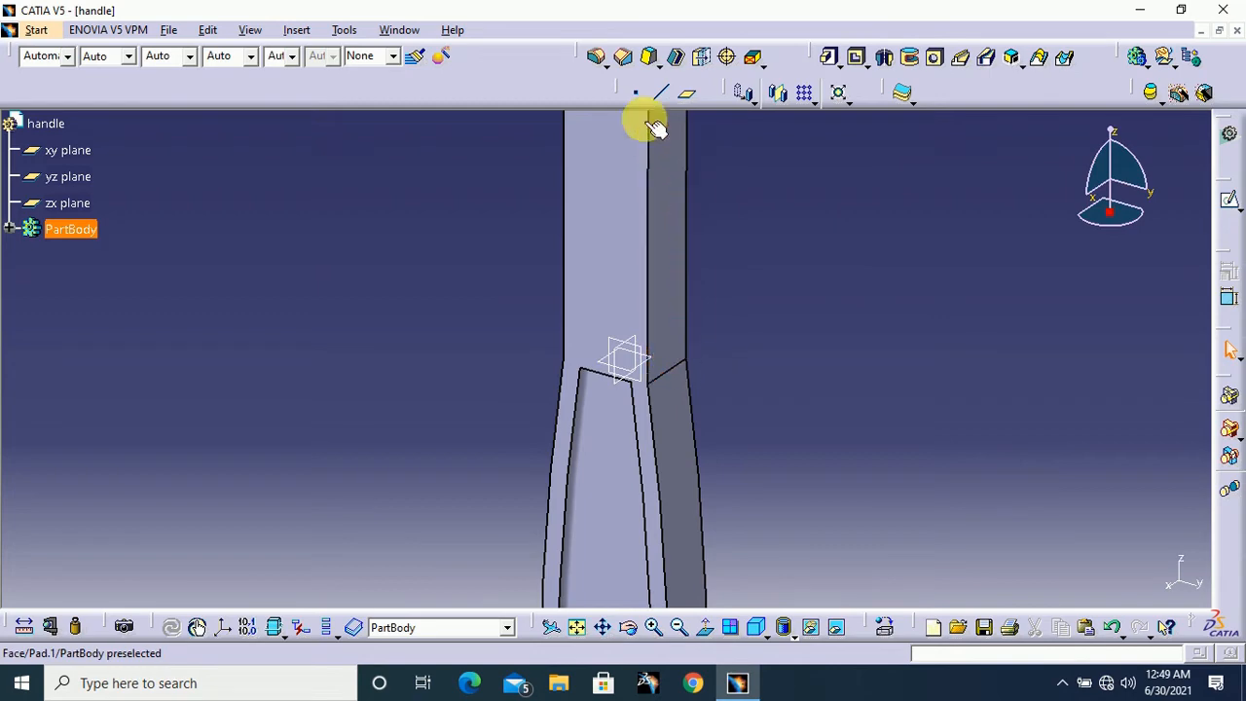
click(596, 55)
click(679, 376)
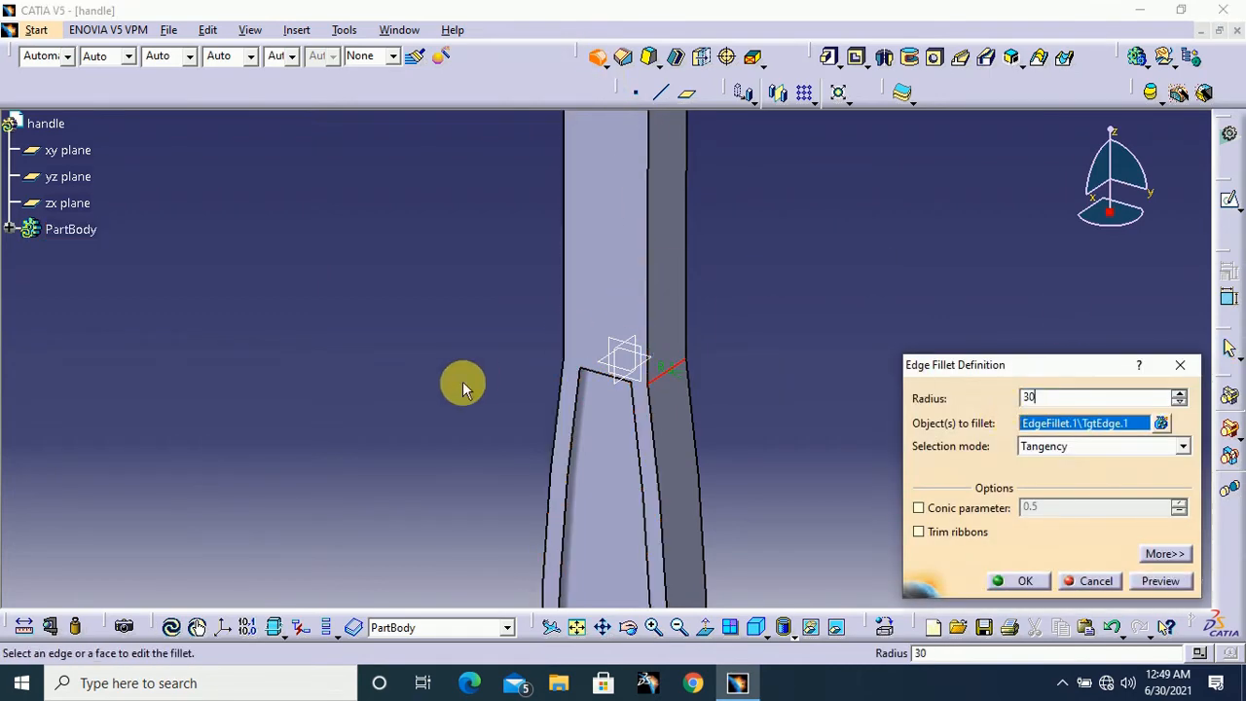
middle_drag(465, 384, 980, 578)
click(699, 327)
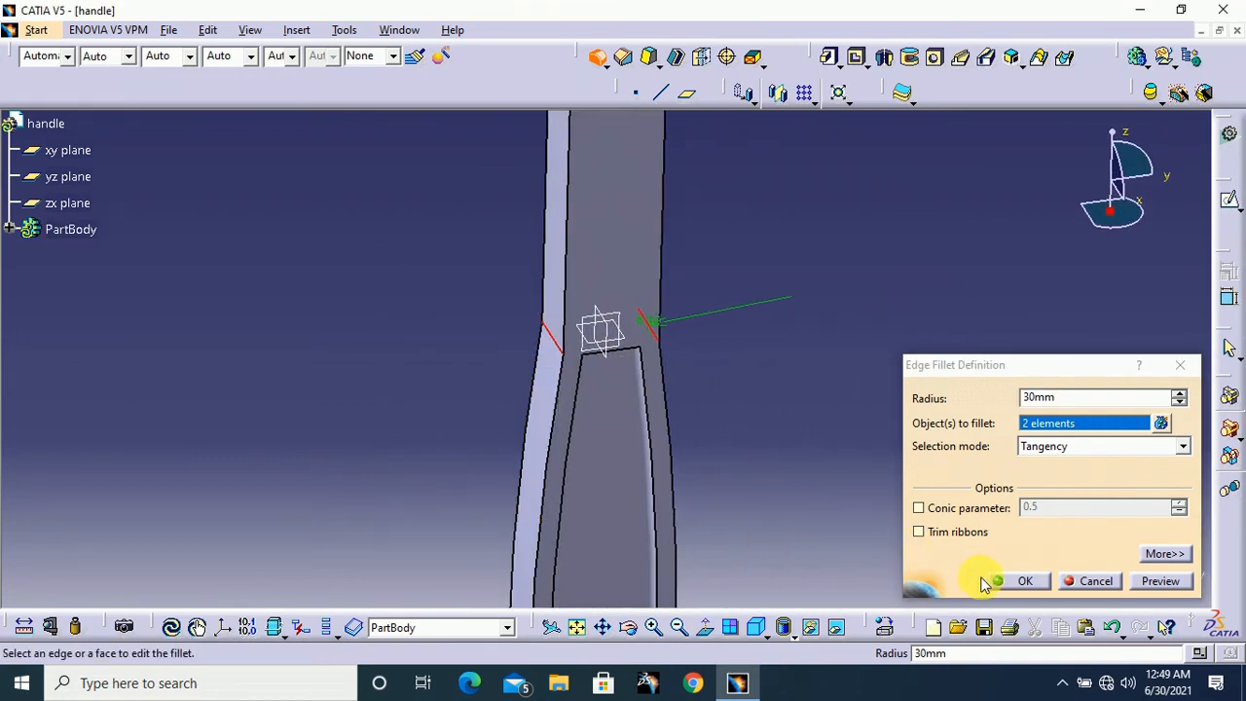
click(1022, 580)
Insert a new body into the part and rename it jaw
middle_drag(856, 373, 769, 295)
click(782, 310)
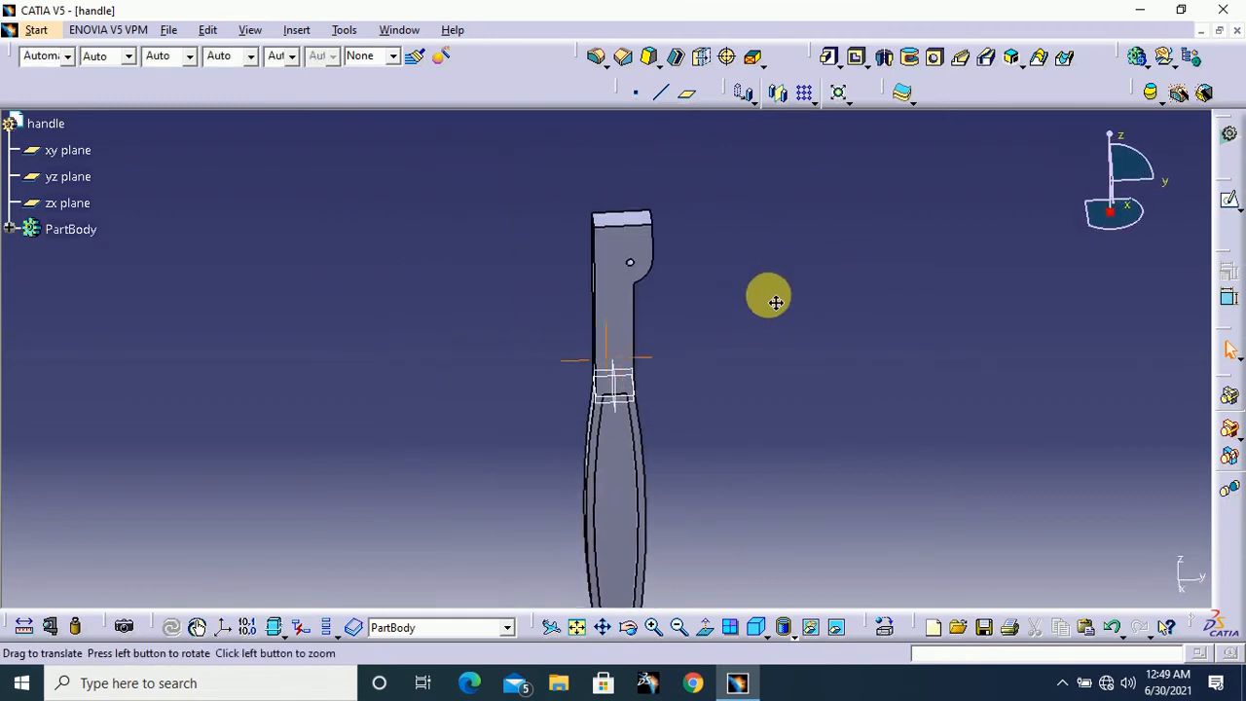
middle_drag(675, 334, 610, 312)
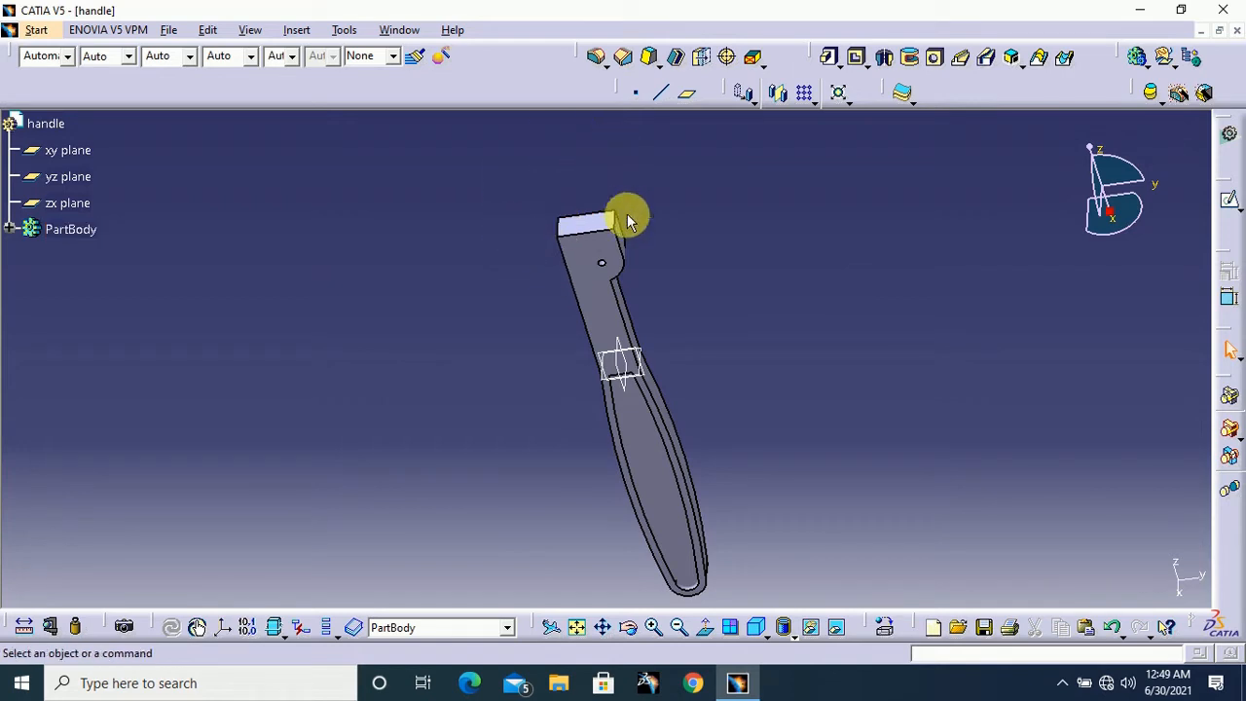
middle_drag(734, 281, 751, 279)
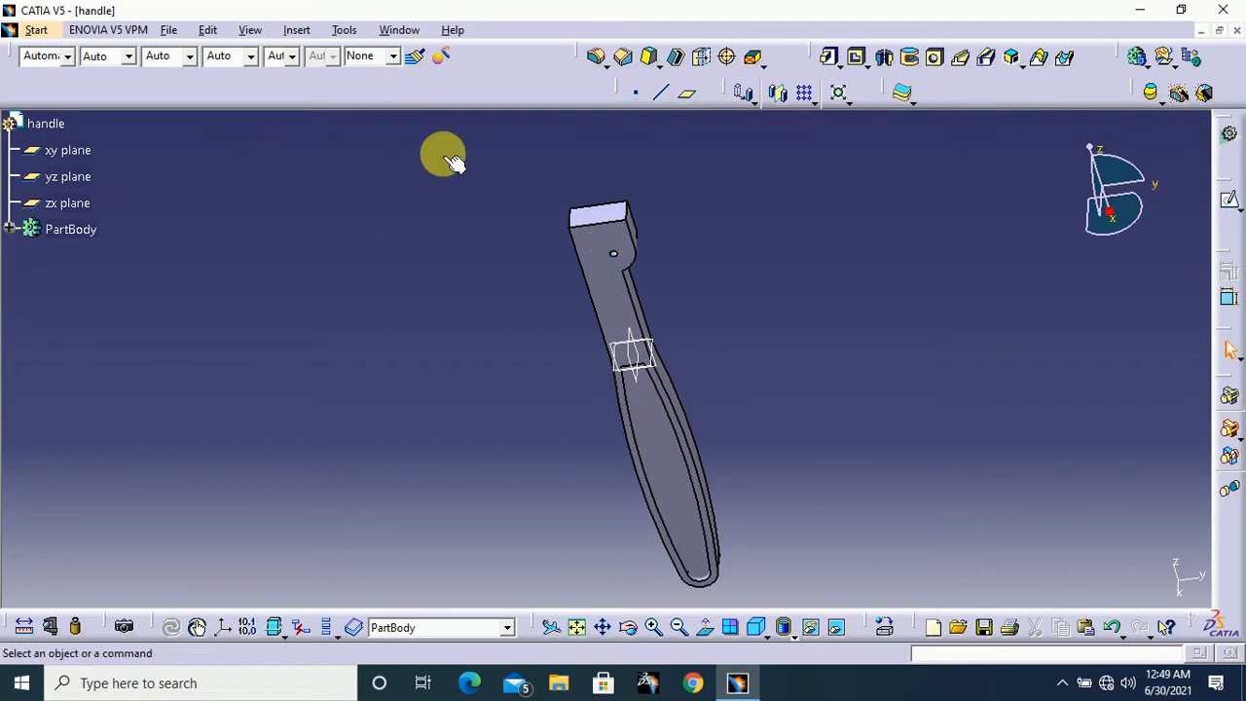
click(290, 35)
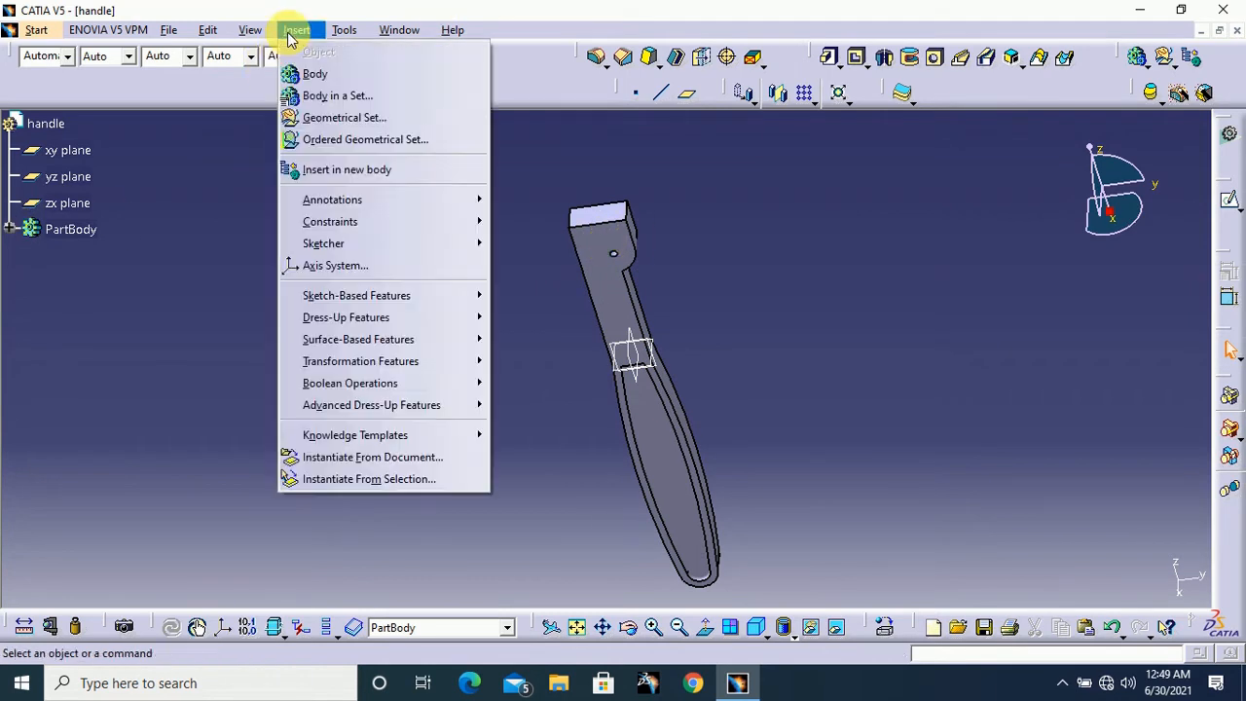
click(335, 76)
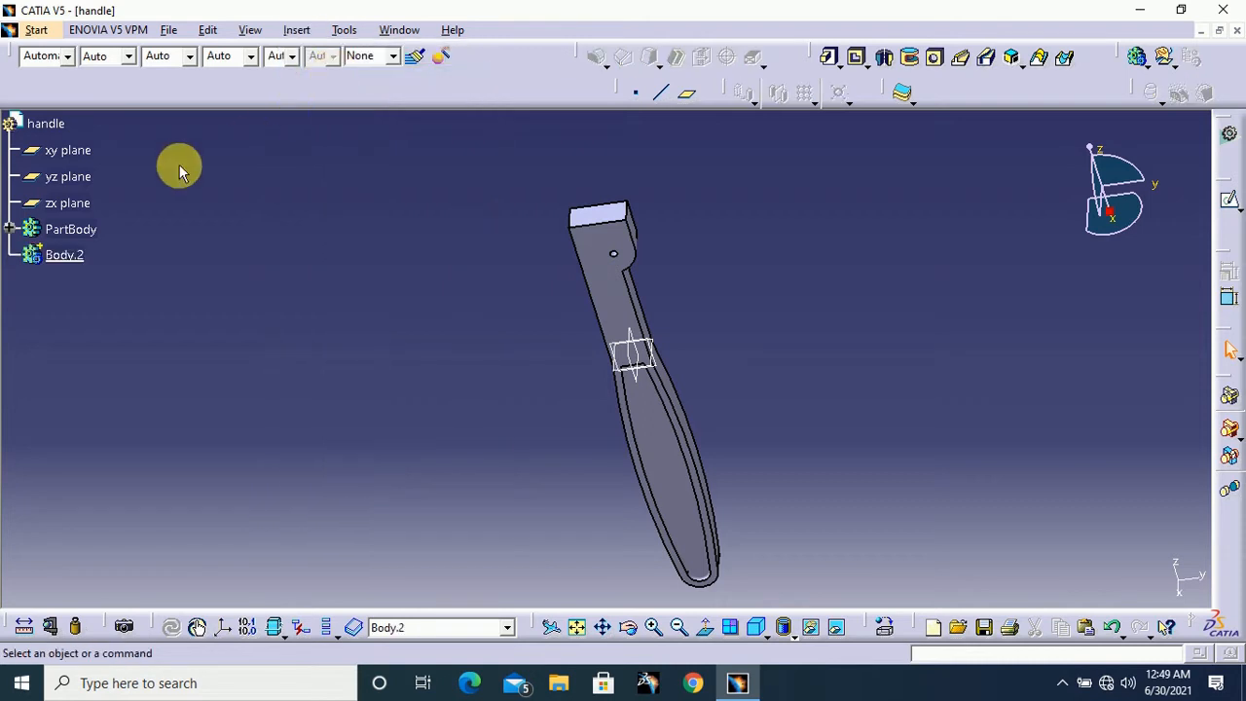
right_click(74, 265)
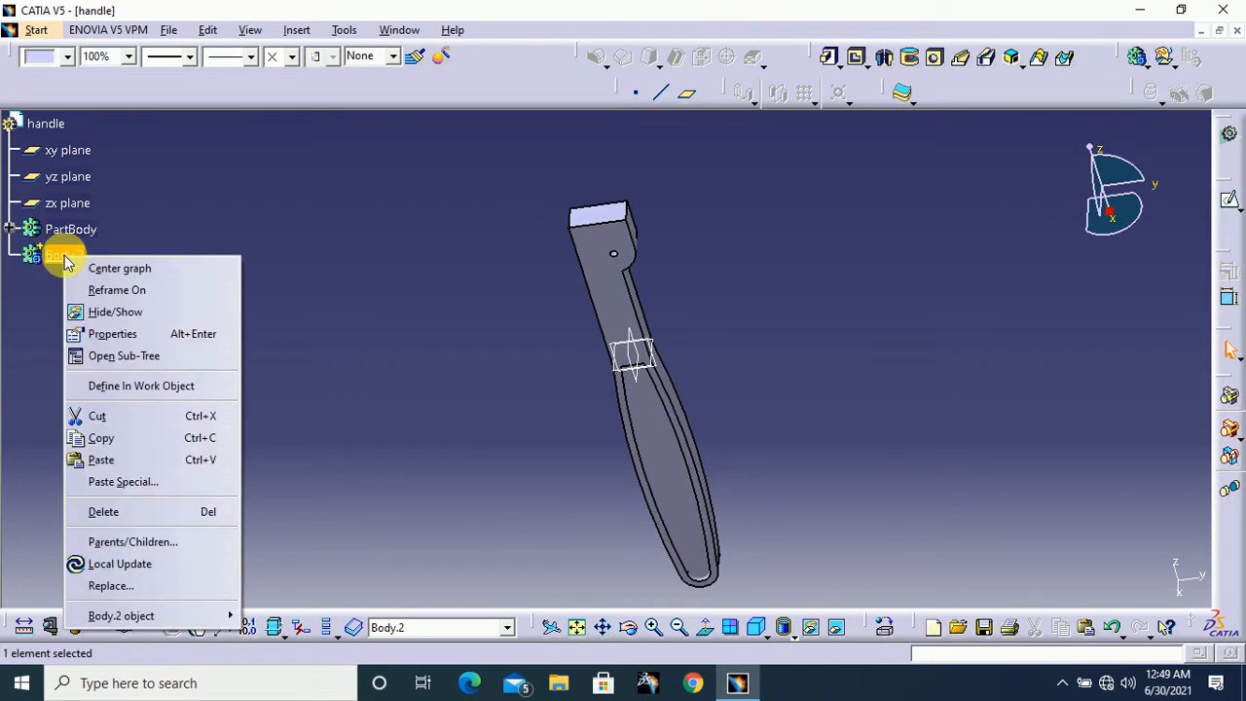
click(149, 336)
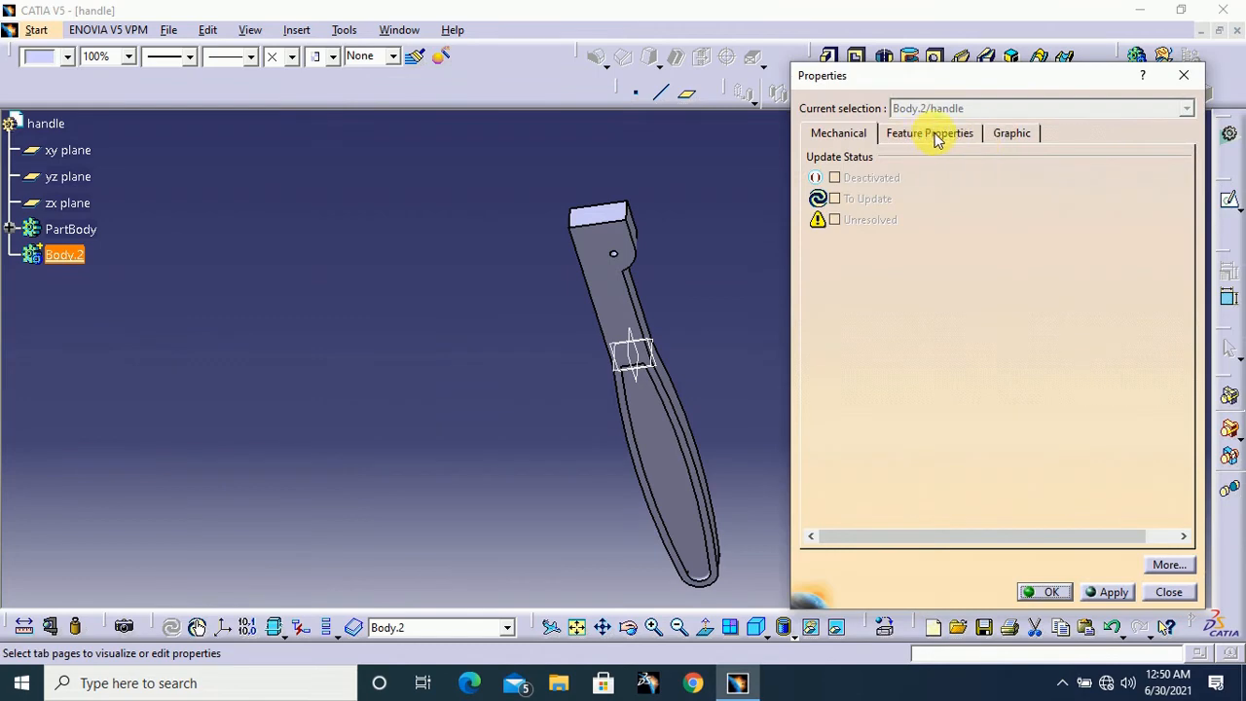
click(930, 133)
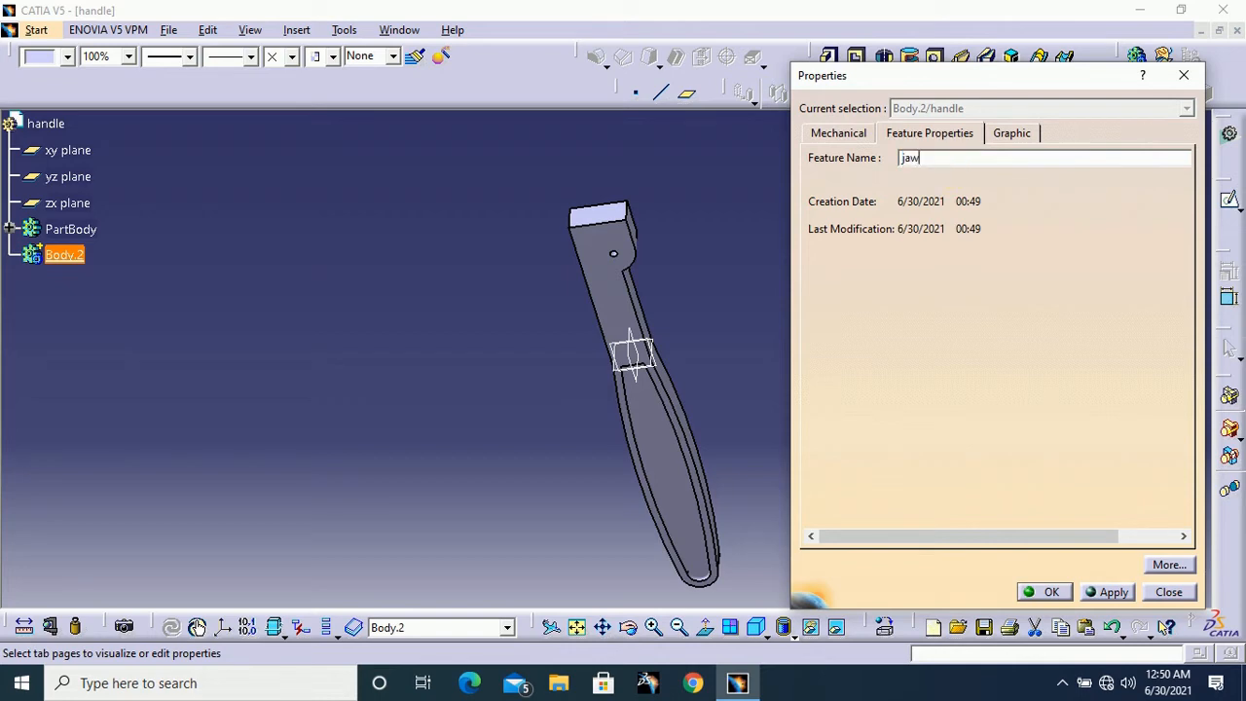
click(1110, 592)
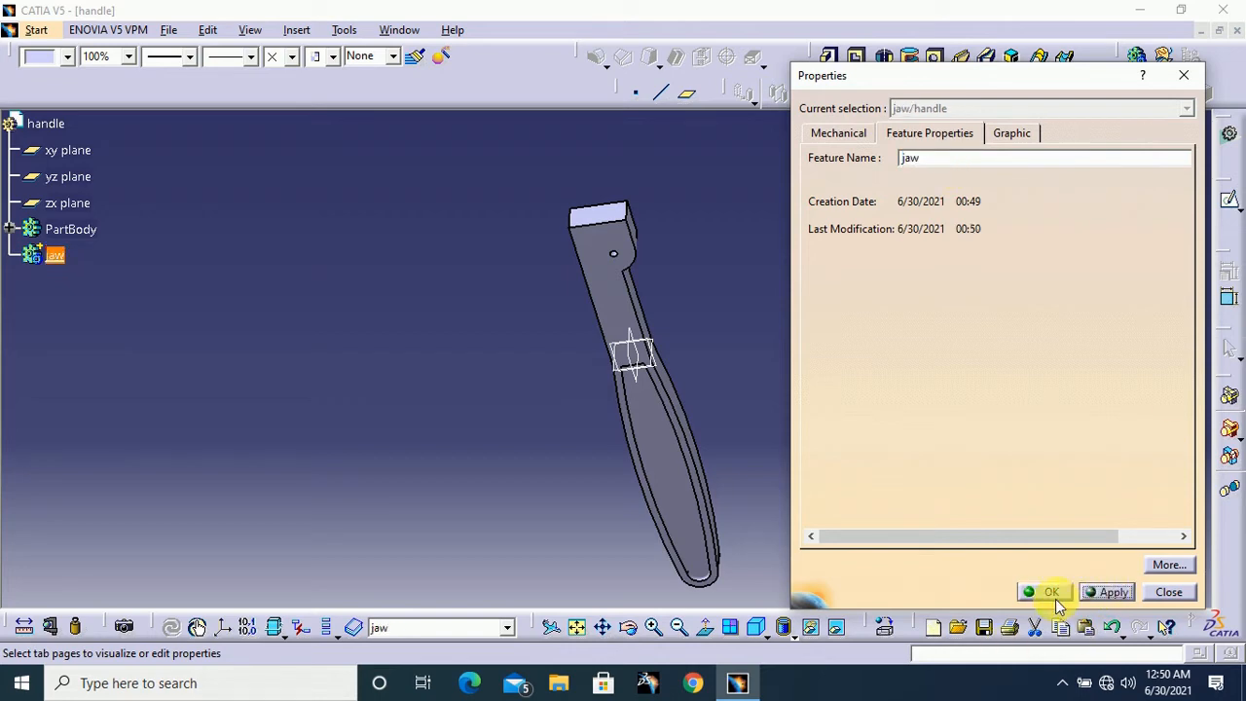
click(1044, 592)
click(844, 413)
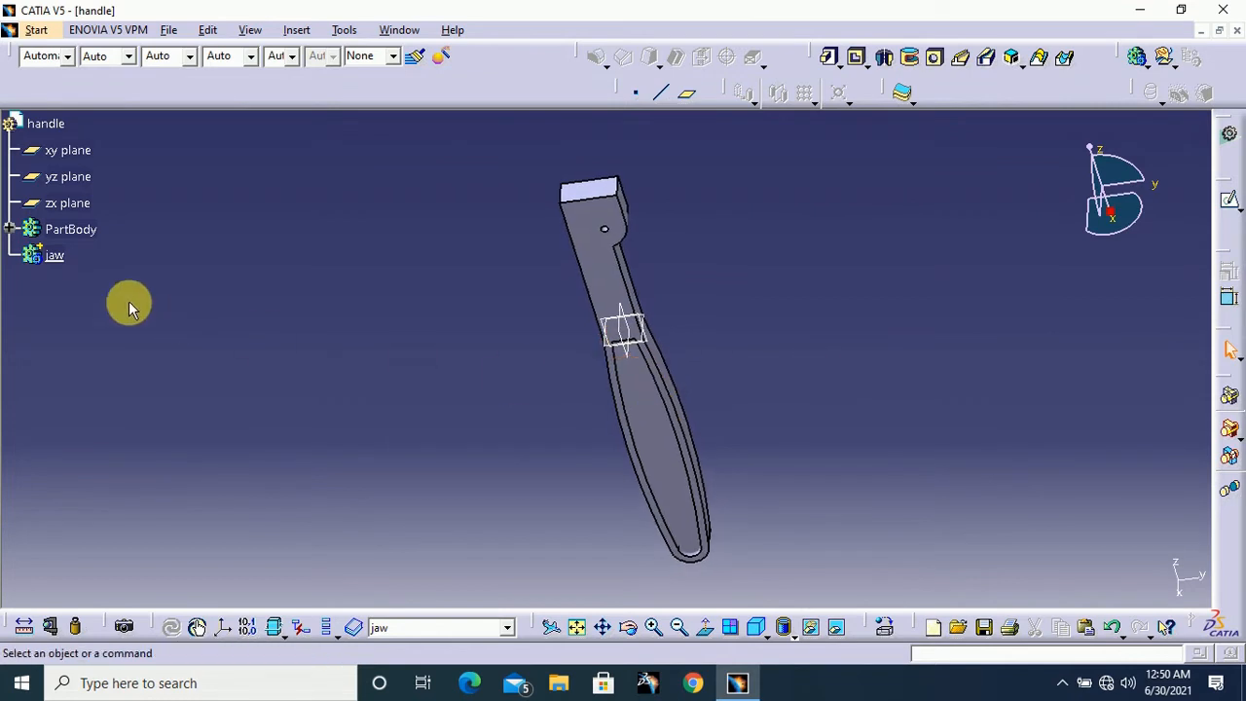
Define the jaw body as the in-work object
right_click(54, 257)
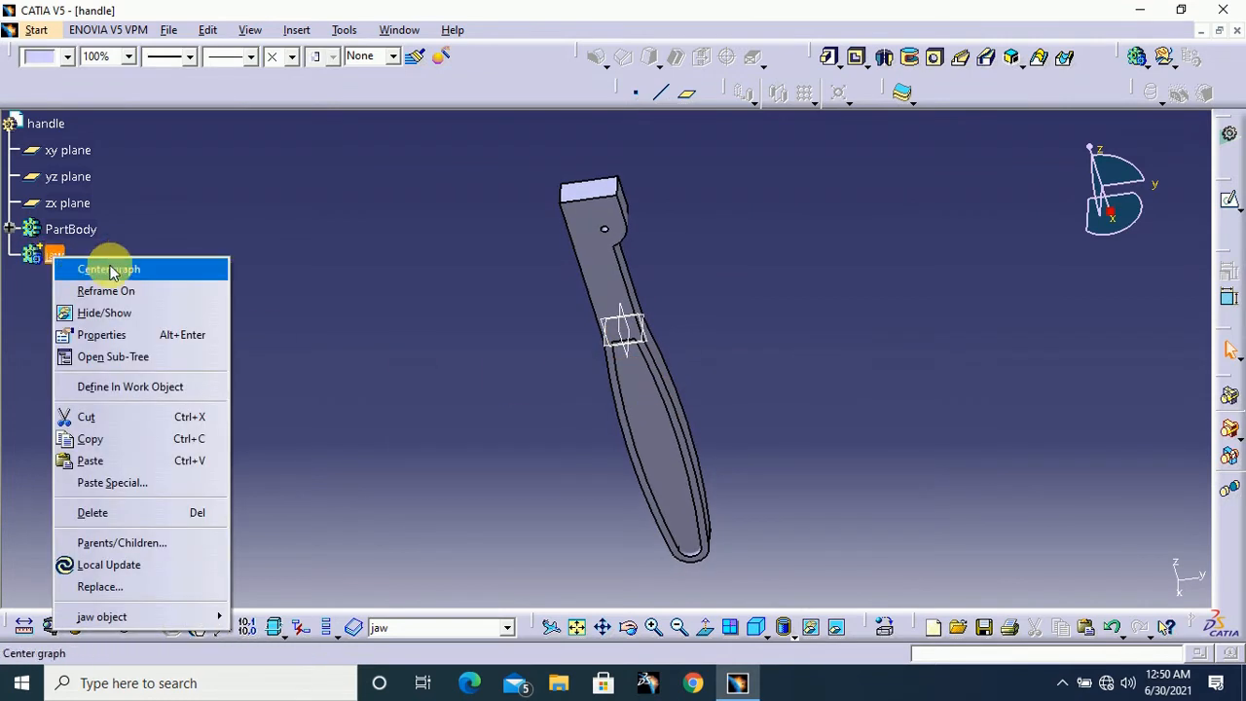
click(156, 387)
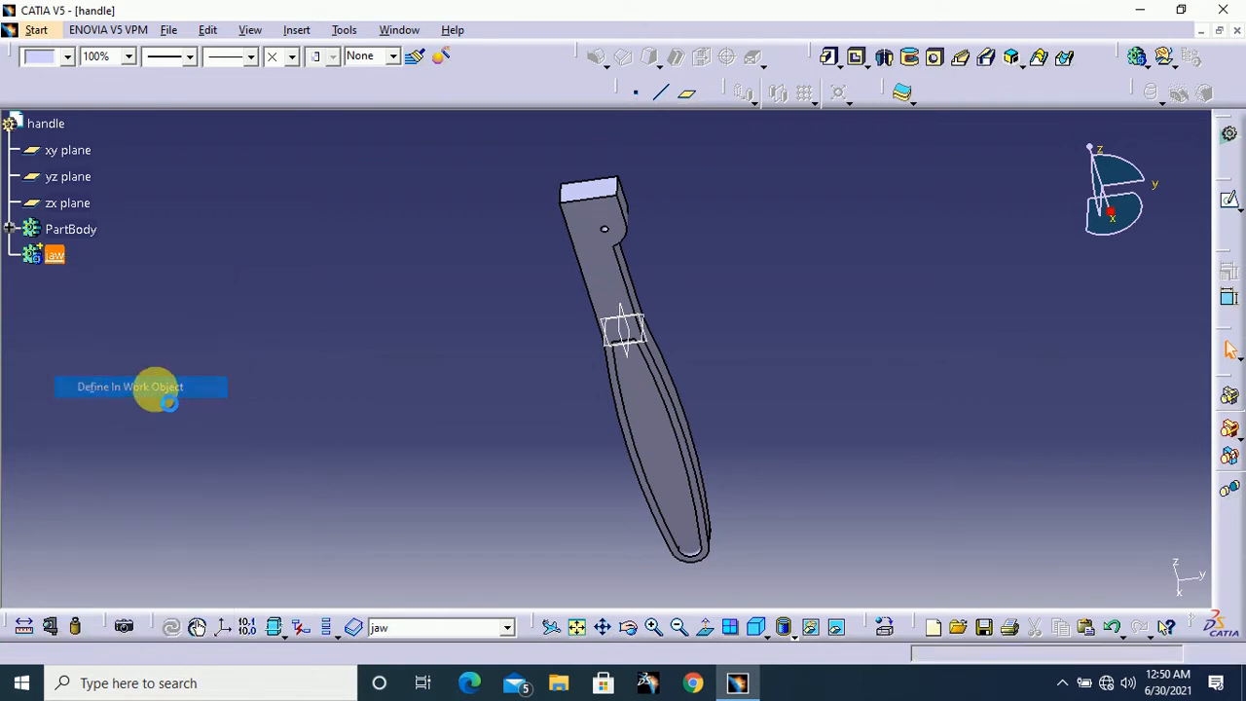
click(217, 364)
Sketch a long horizontal rectangle on the yz plane, just above the upper end of the handle and wider than it
middle_drag(770, 340, 711, 353)
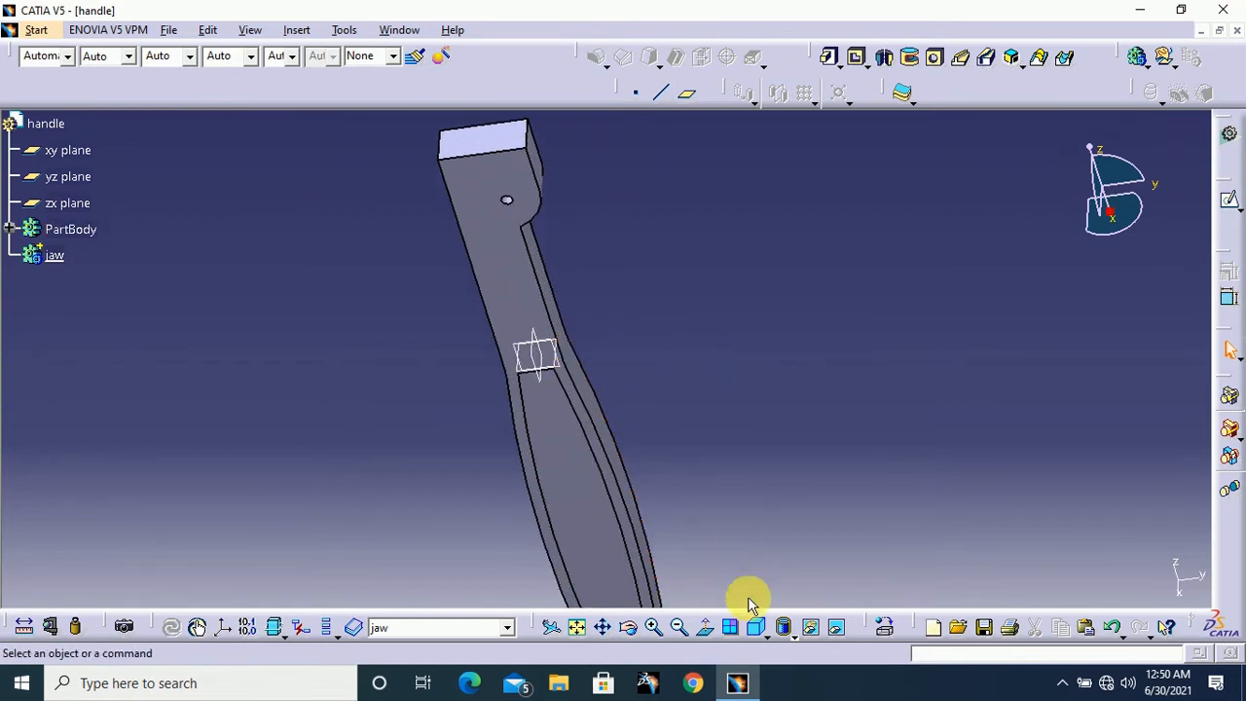
click(754, 628)
click(599, 359)
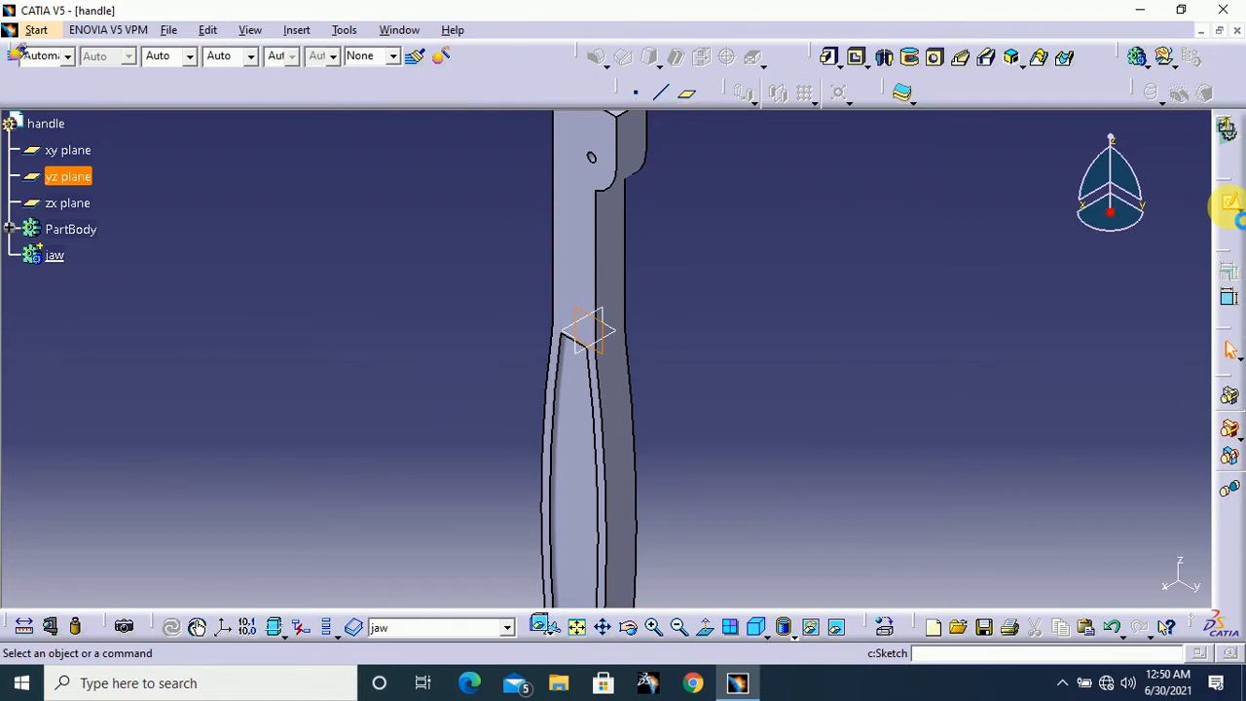
click(1231, 204)
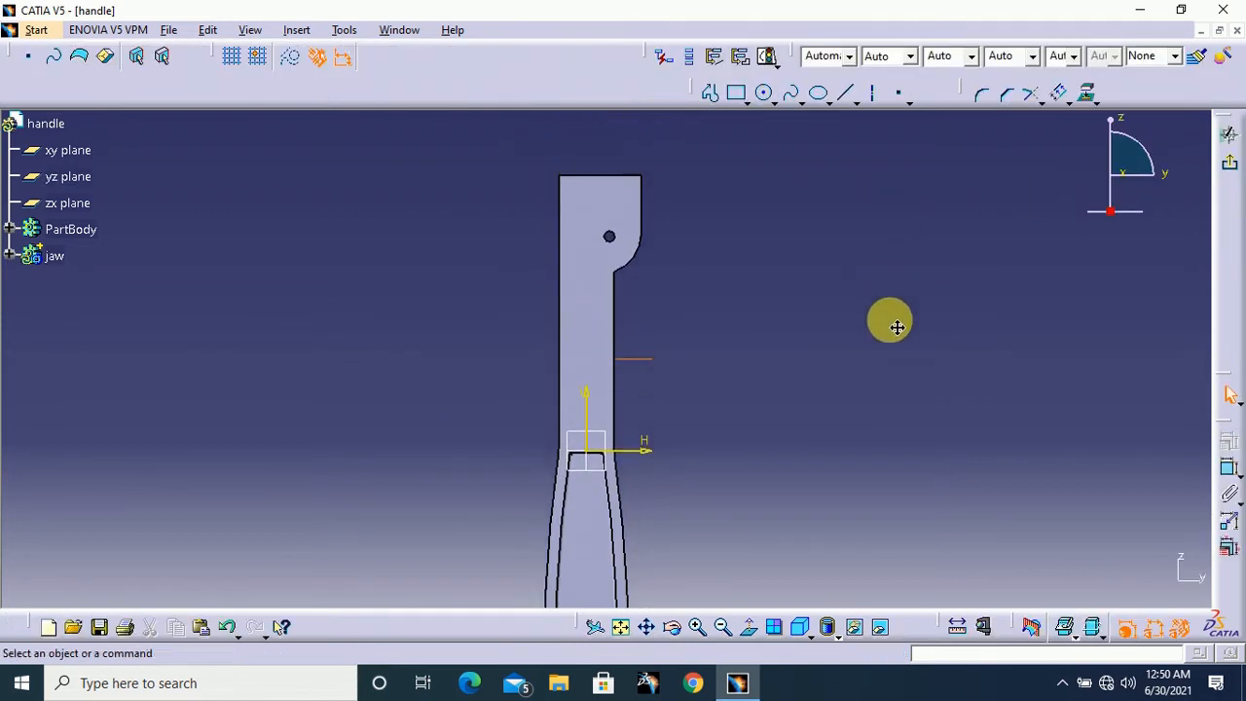
mouse_move(896, 328)
middle_down()
mouse_move(905, 263)
mouse_move(827, 298)
mouse_move(808, 443)
middle_up()
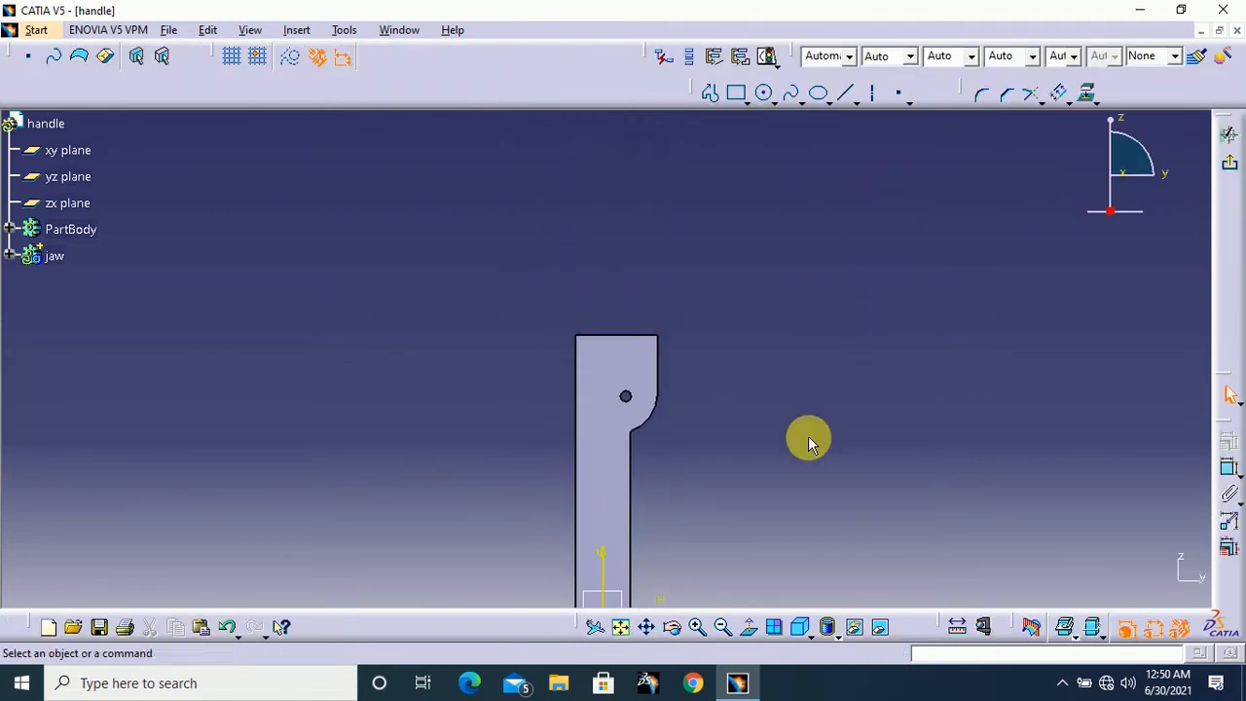
click(737, 93)
click(797, 195)
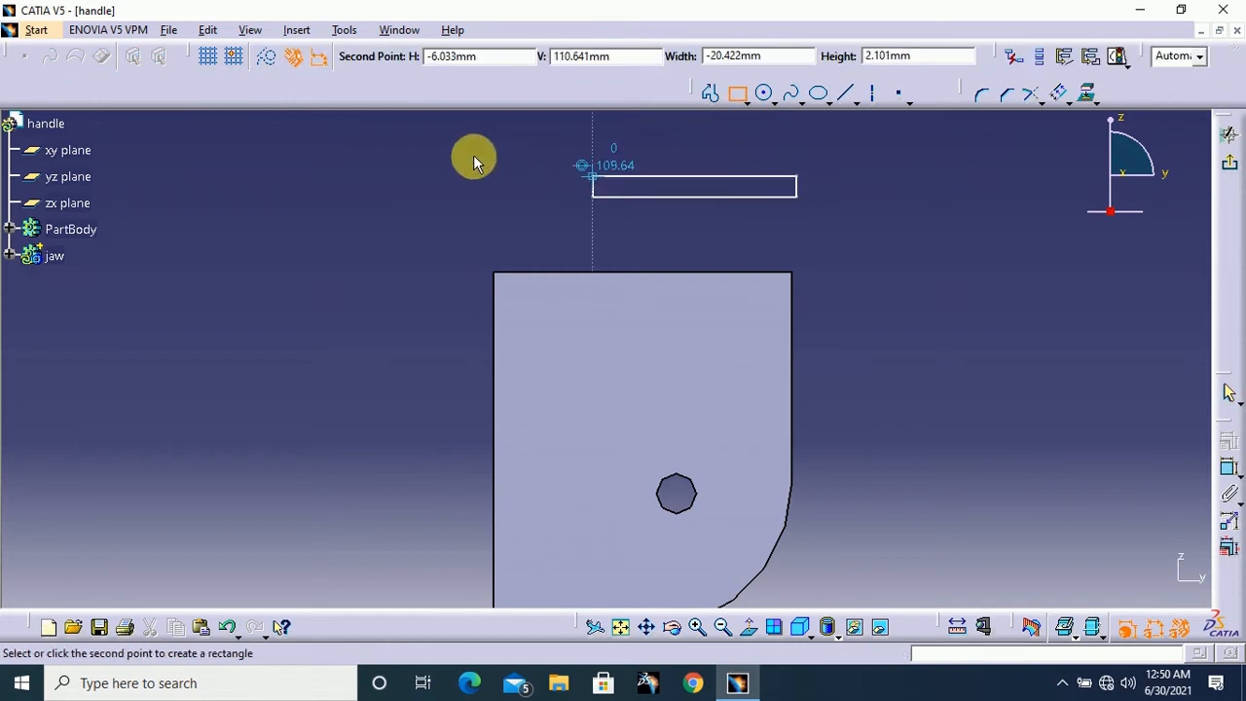
click(336, 127)
mouse_move(788, 203)
middle_down()
mouse_move(883, 289)
mouse_move(863, 365)
mouse_move(832, 367)
mouse_move(876, 305)
middle_up()
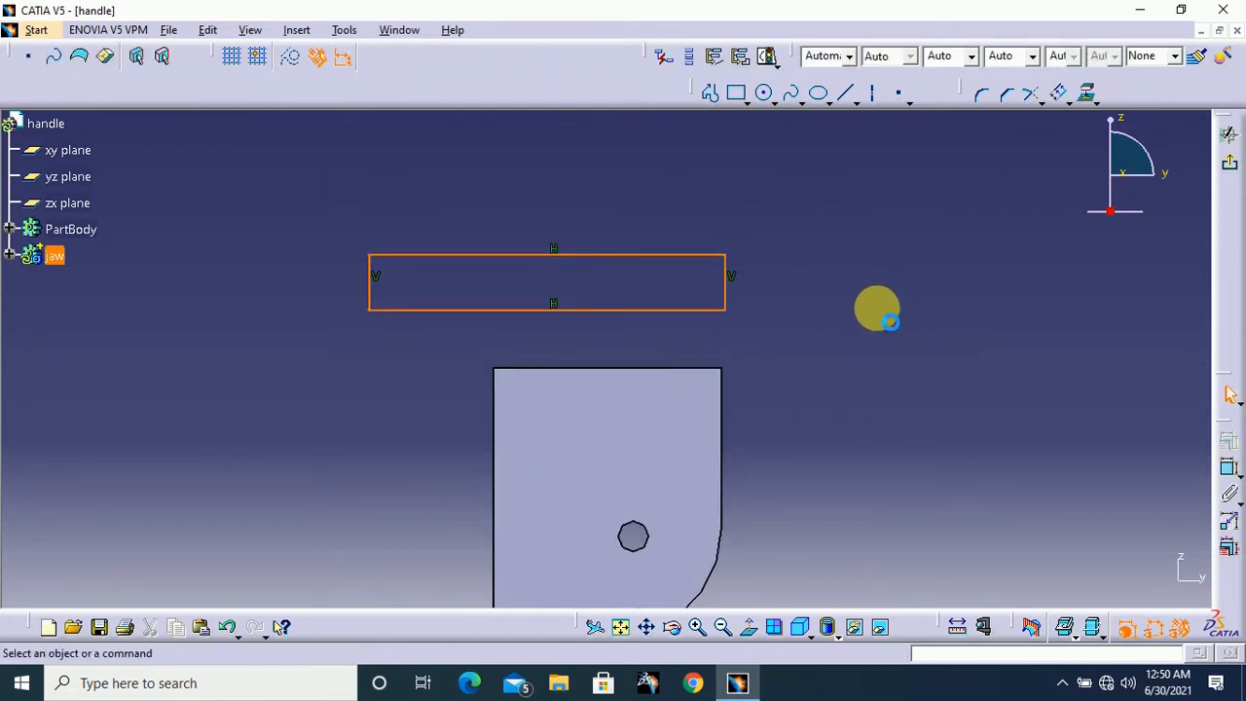
Make the rectangle's lower right corner coincident with the upper right corner of the handle
click(1231, 472)
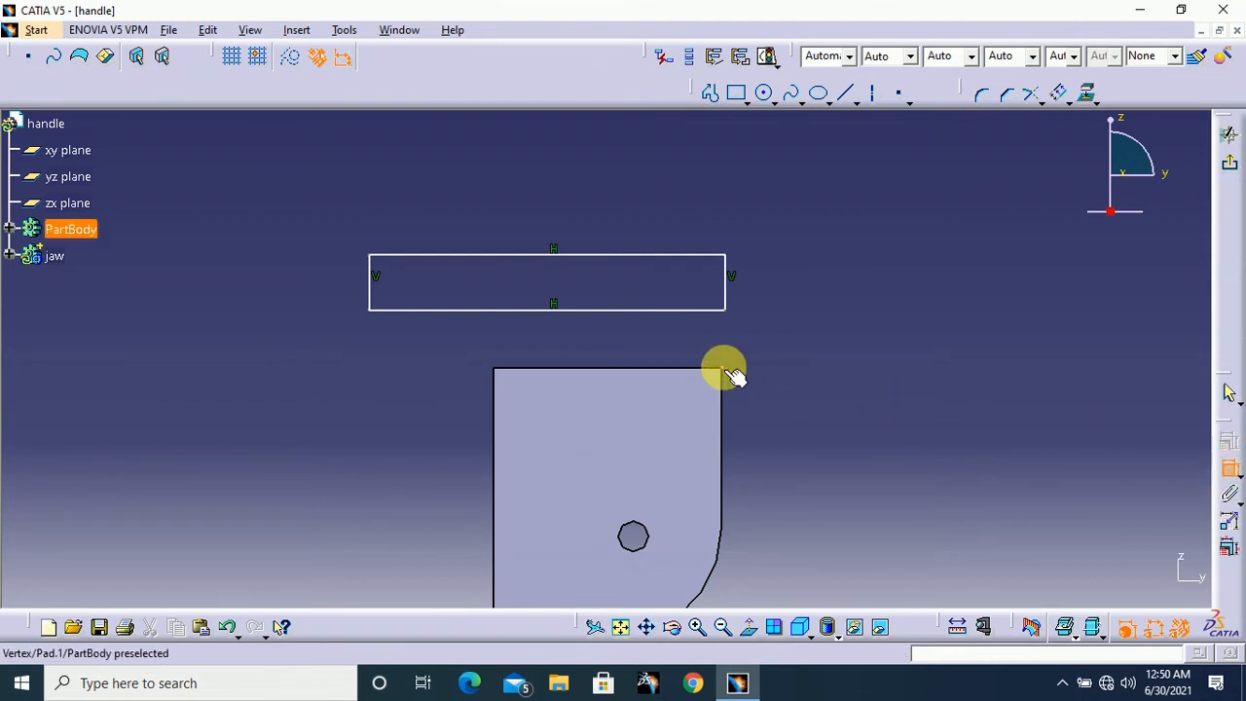
click(726, 311)
click(722, 368)
right_click(854, 334)
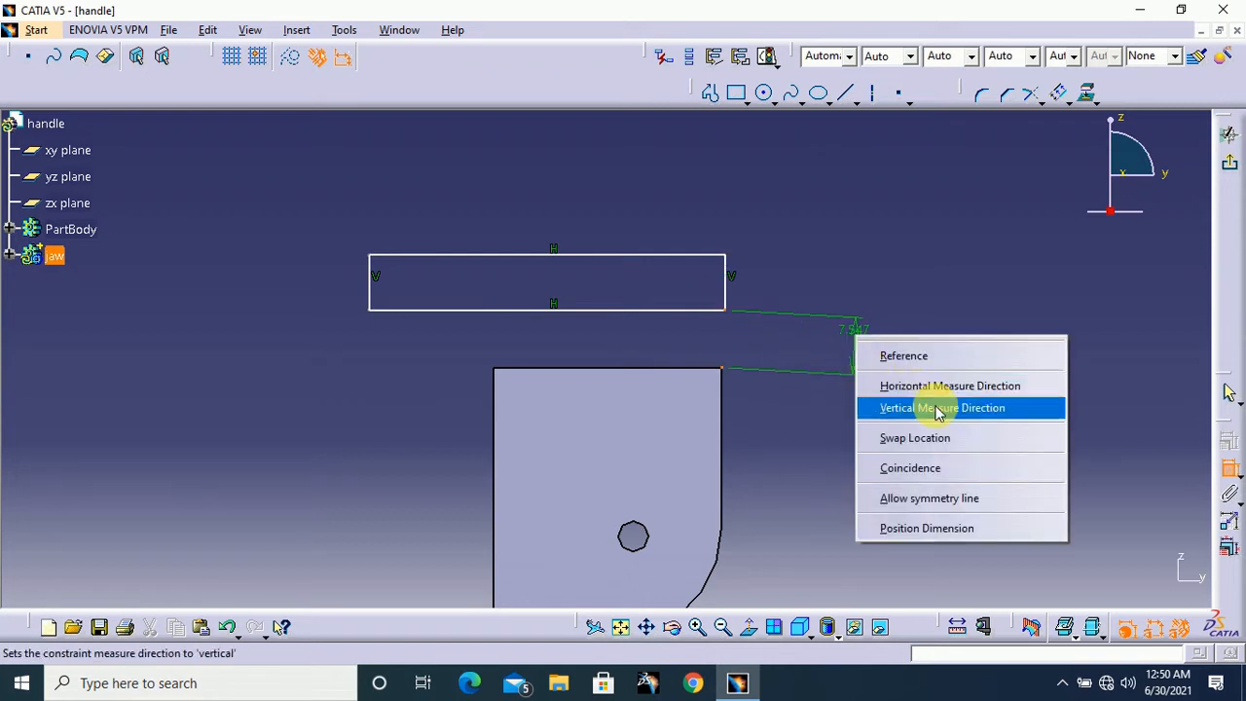
click(922, 468)
Dimension the jaw rectangle to a height of 10 mm and a width of 51 mm
click(722, 337)
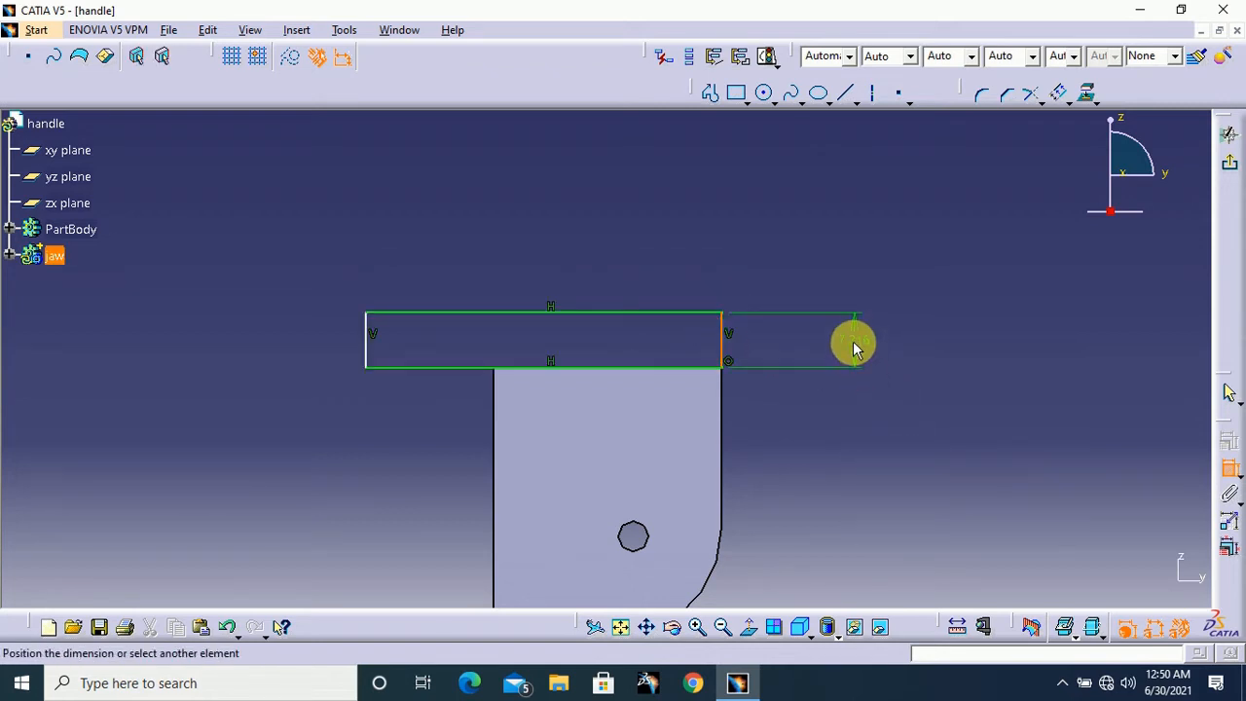
double_click(864, 351)
text(10)
key(Return)
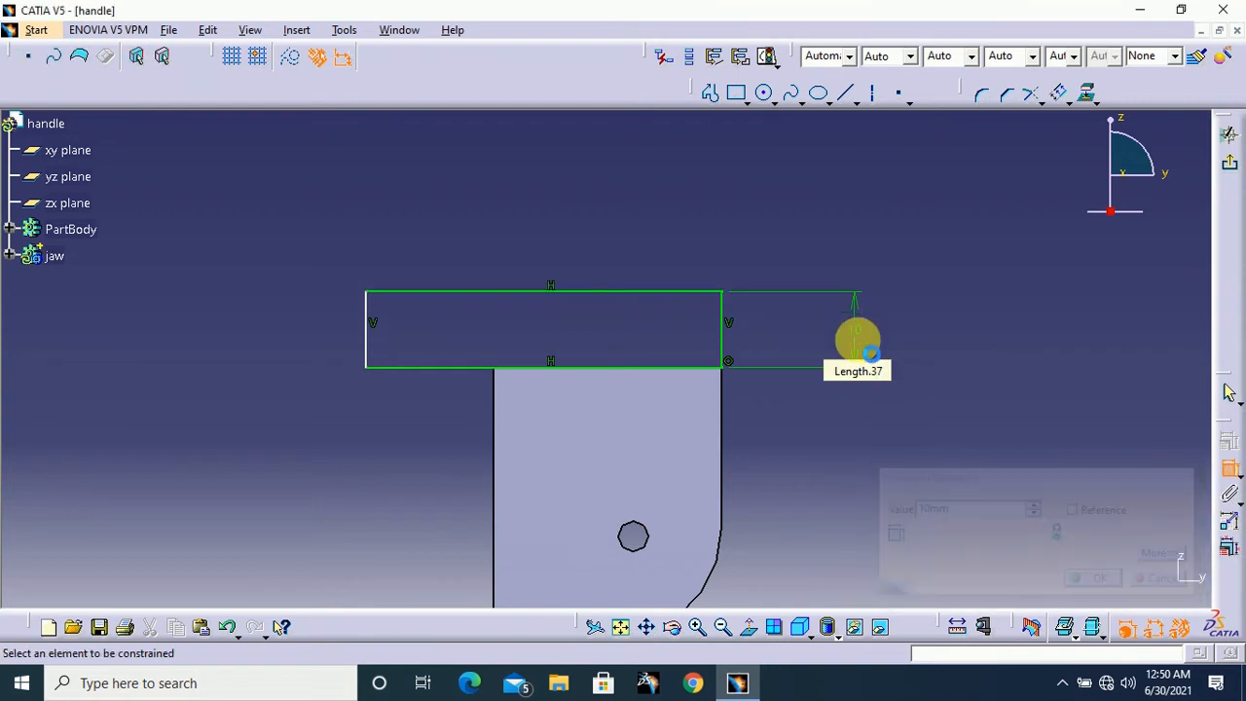
click(652, 290)
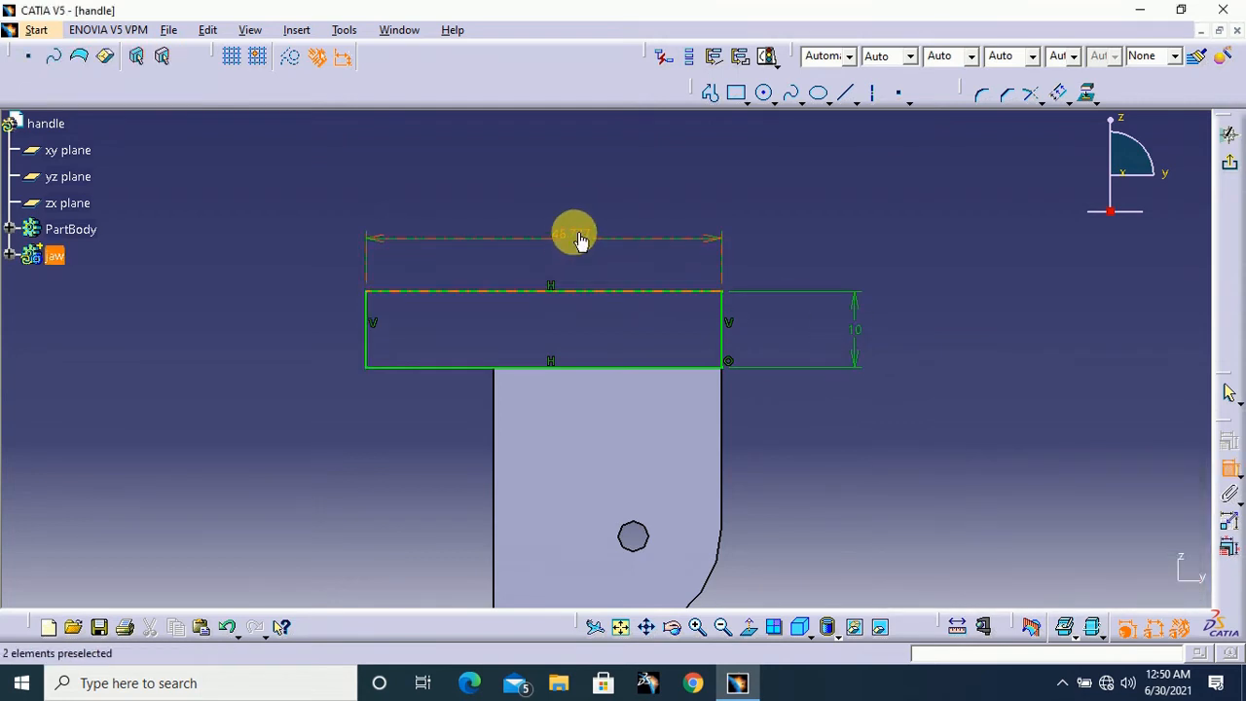
double_click(579, 240)
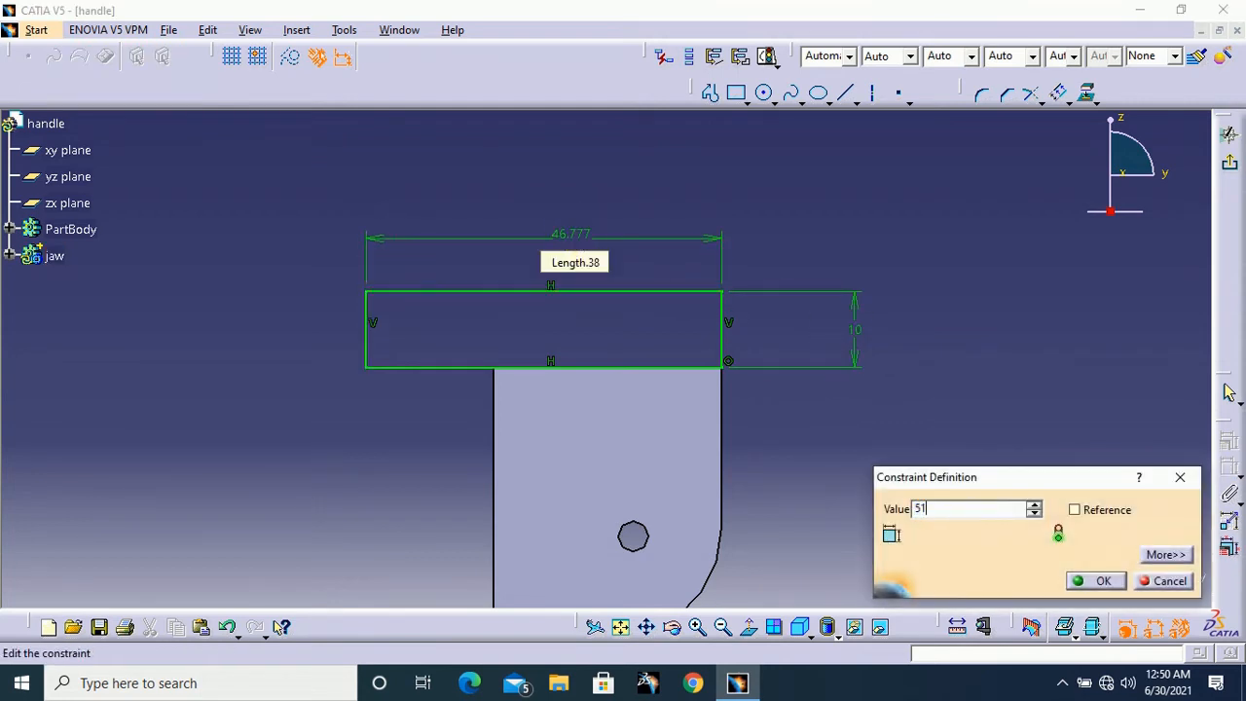
text(51)
key(Return)
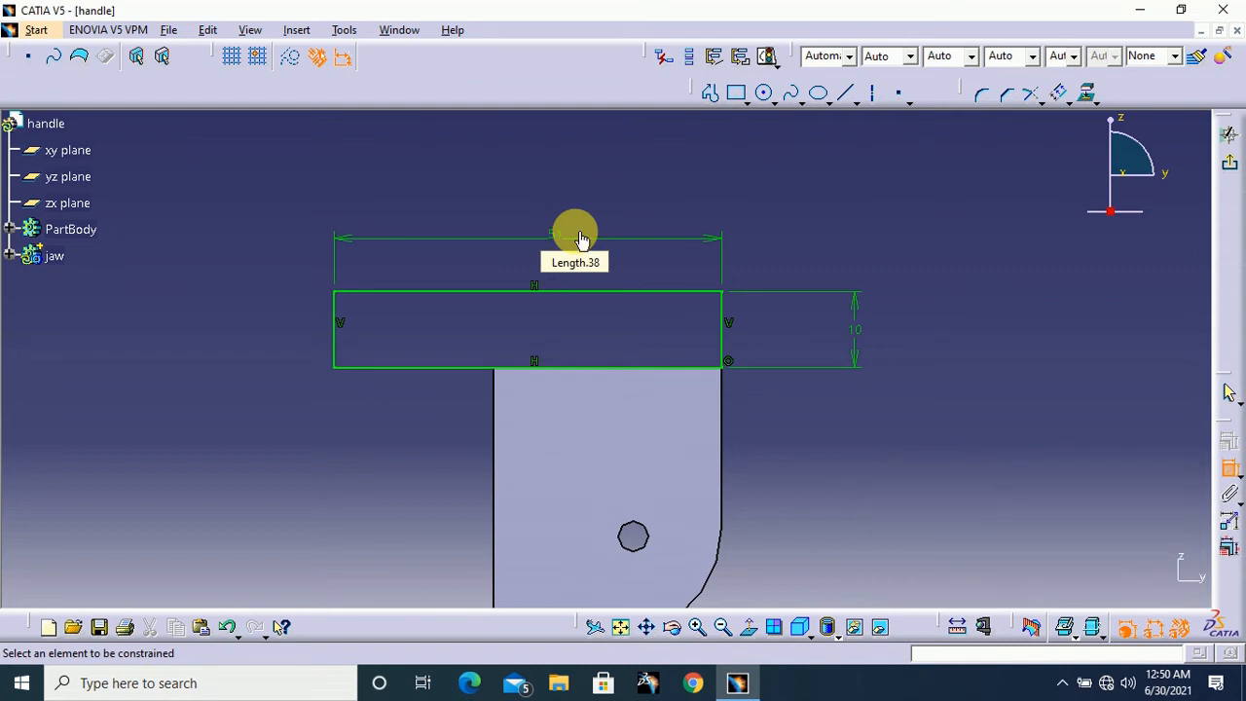
click(1228, 475)
click(968, 357)
Convert the rectangle's upper edge into a construction line
middle_drag(928, 300, 957, 342)
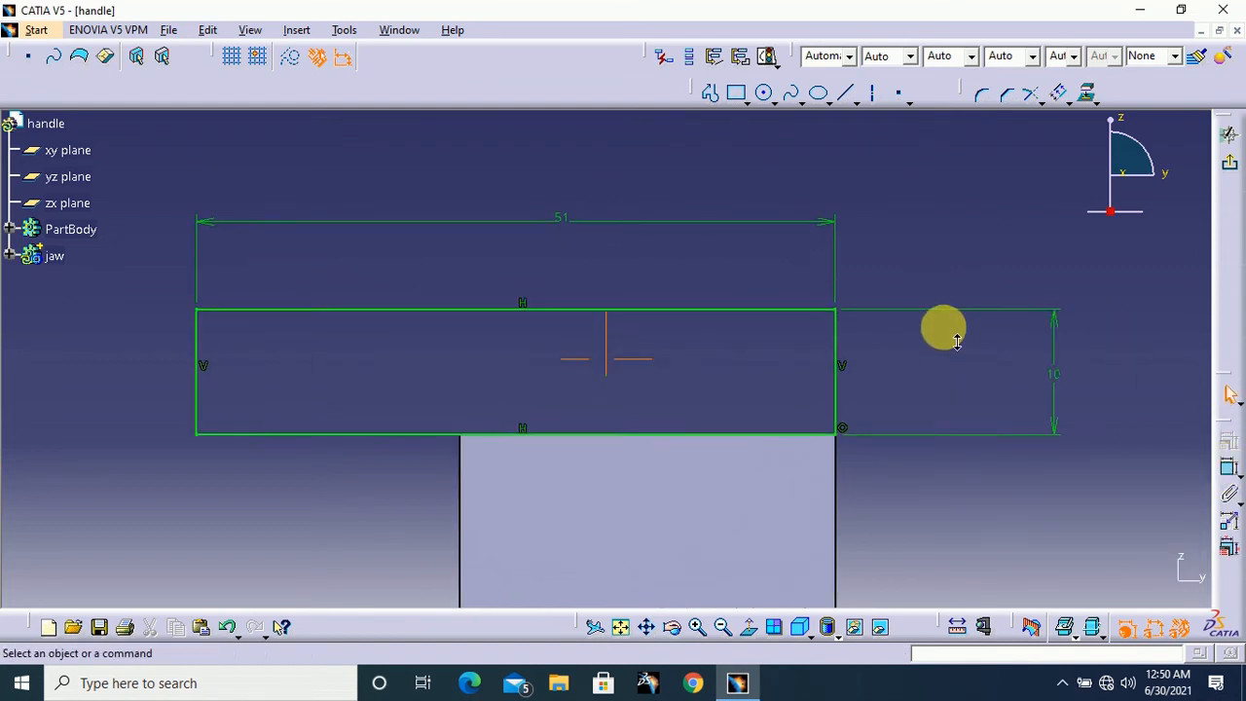
click(757, 307)
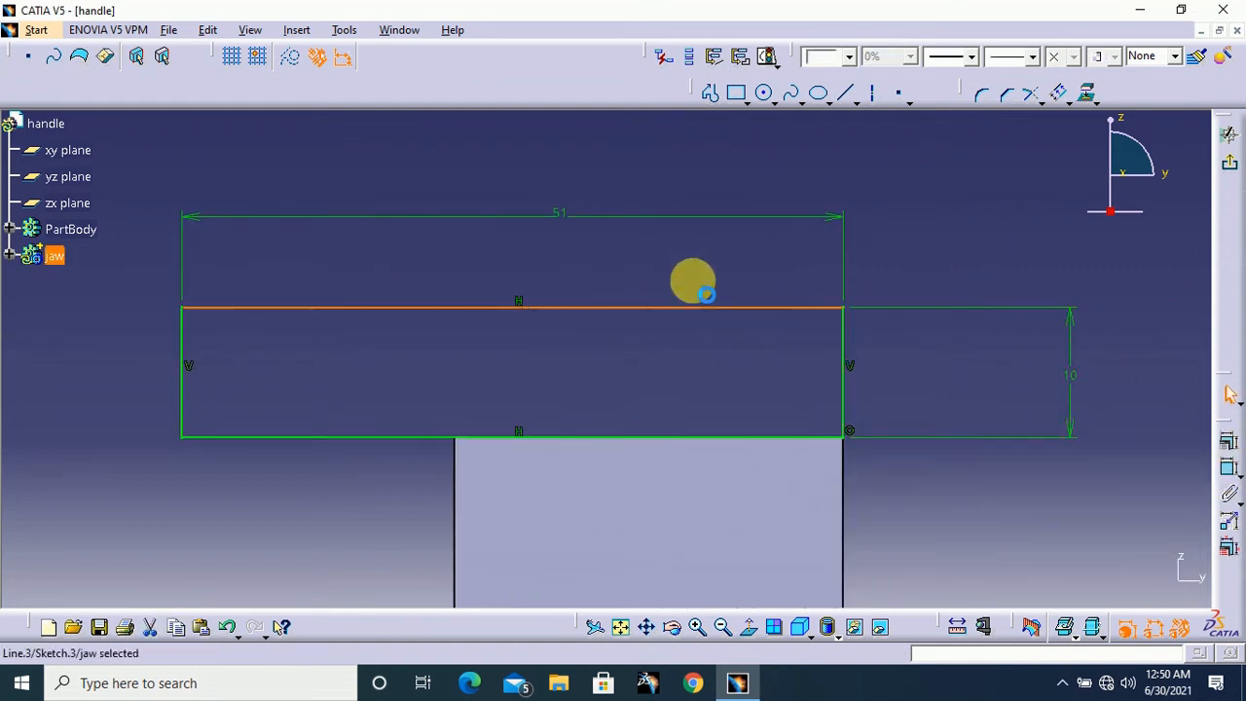
click(294, 62)
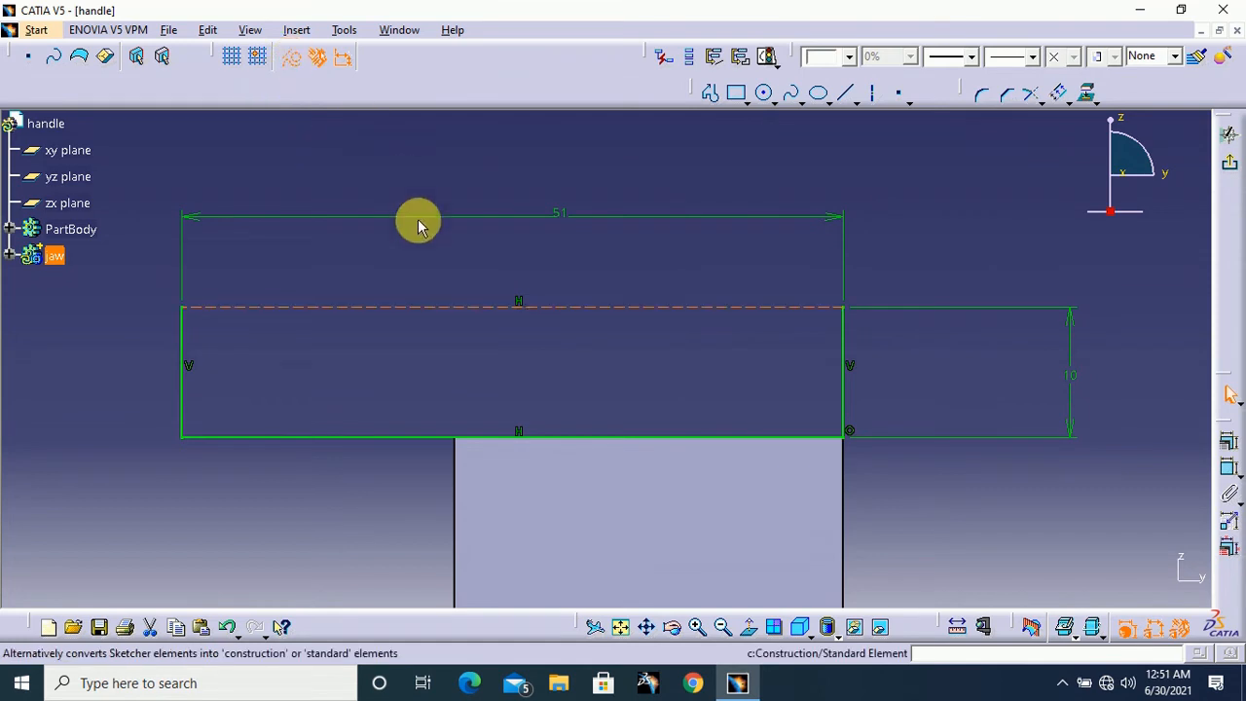
click(505, 176)
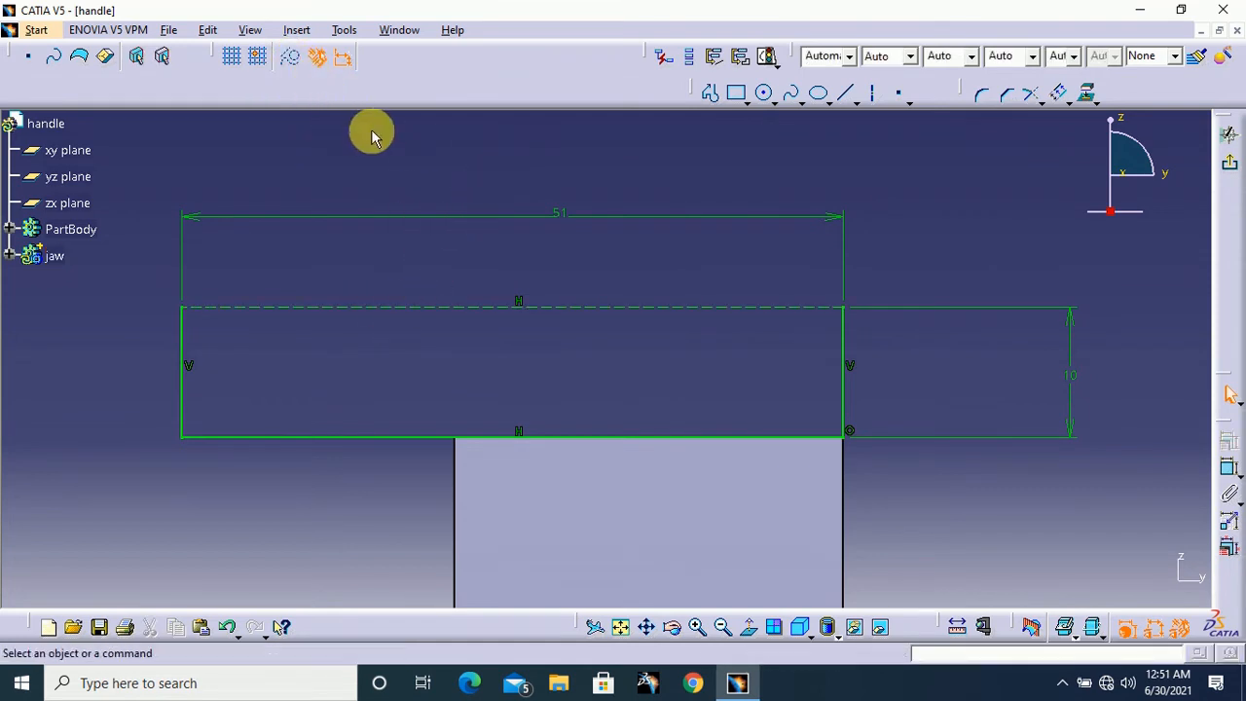
Sketch a two-line V notch about 3.8 mm wide and 2.1 mm deep from the rectangle's upper right corner to the construction line
middle_drag(932, 220, 916, 244)
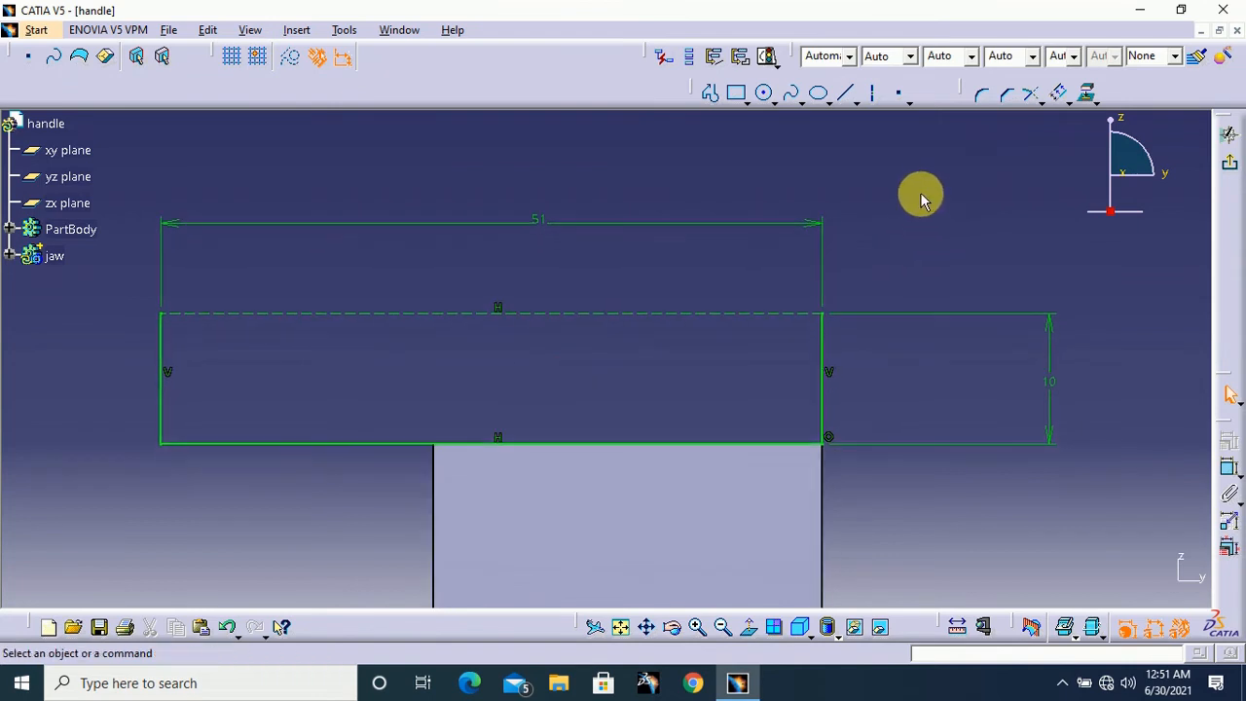
click(712, 94)
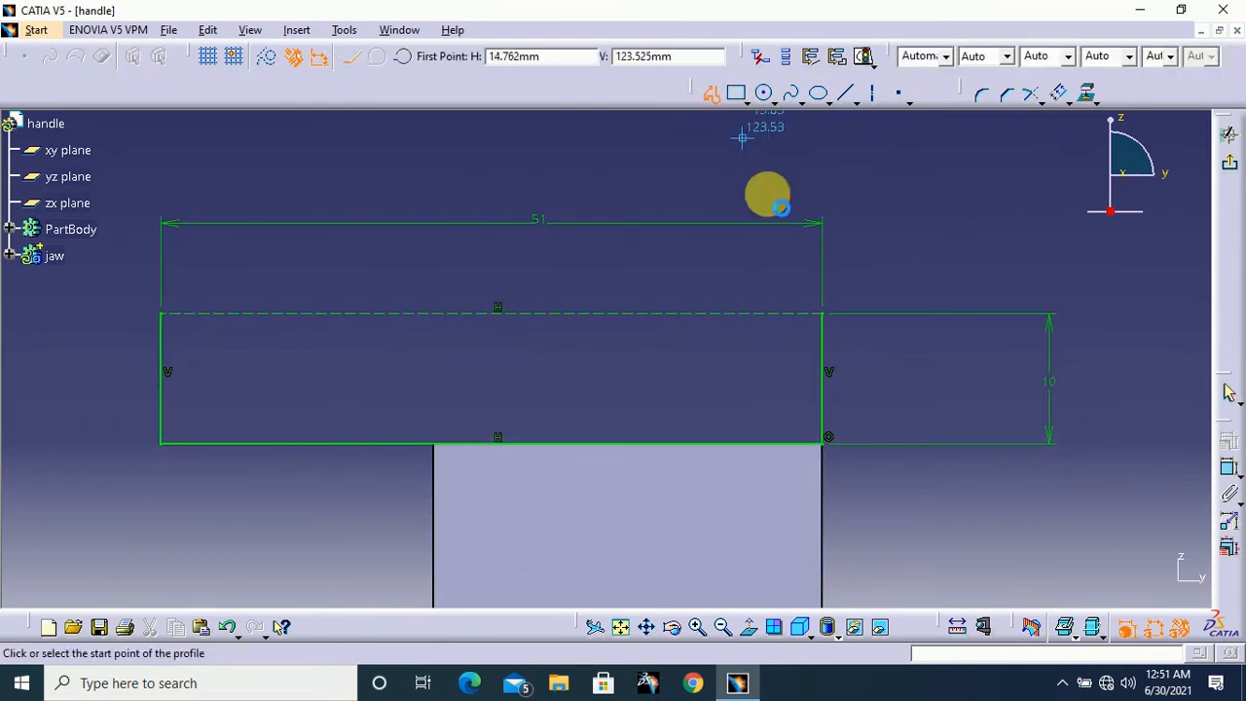
click(823, 313)
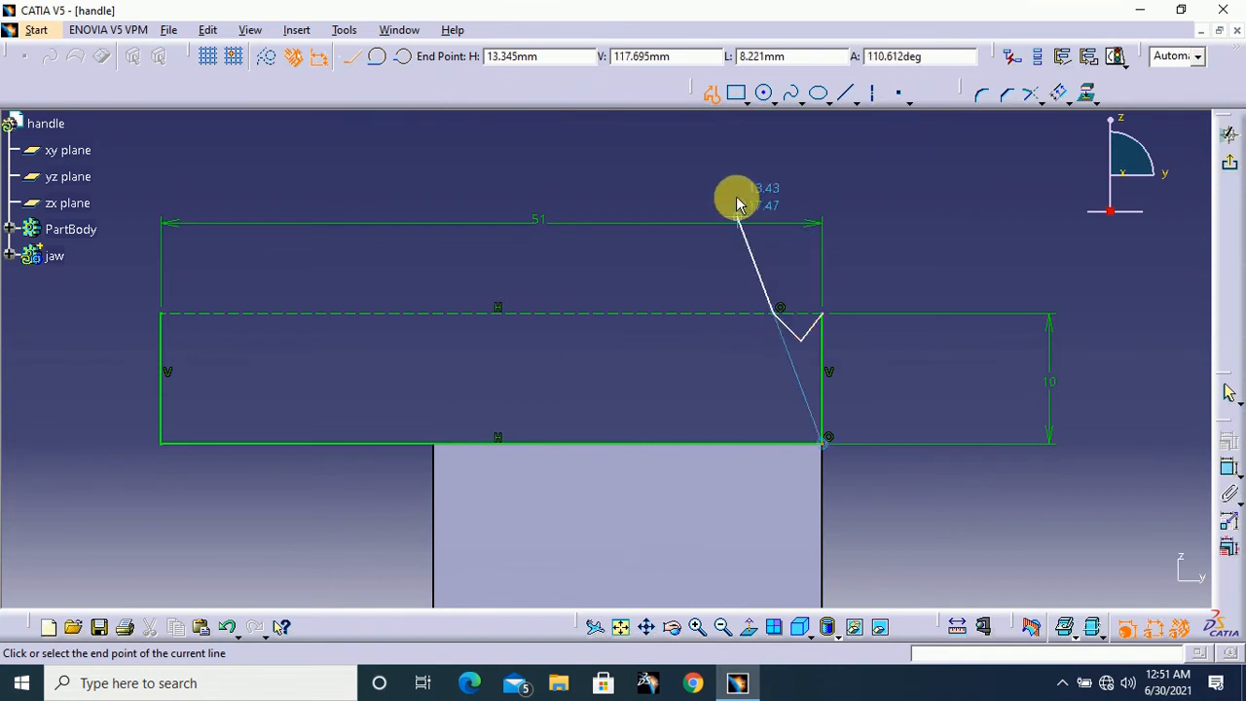
click(713, 97)
click(942, 248)
middle_drag(943, 249, 920, 282)
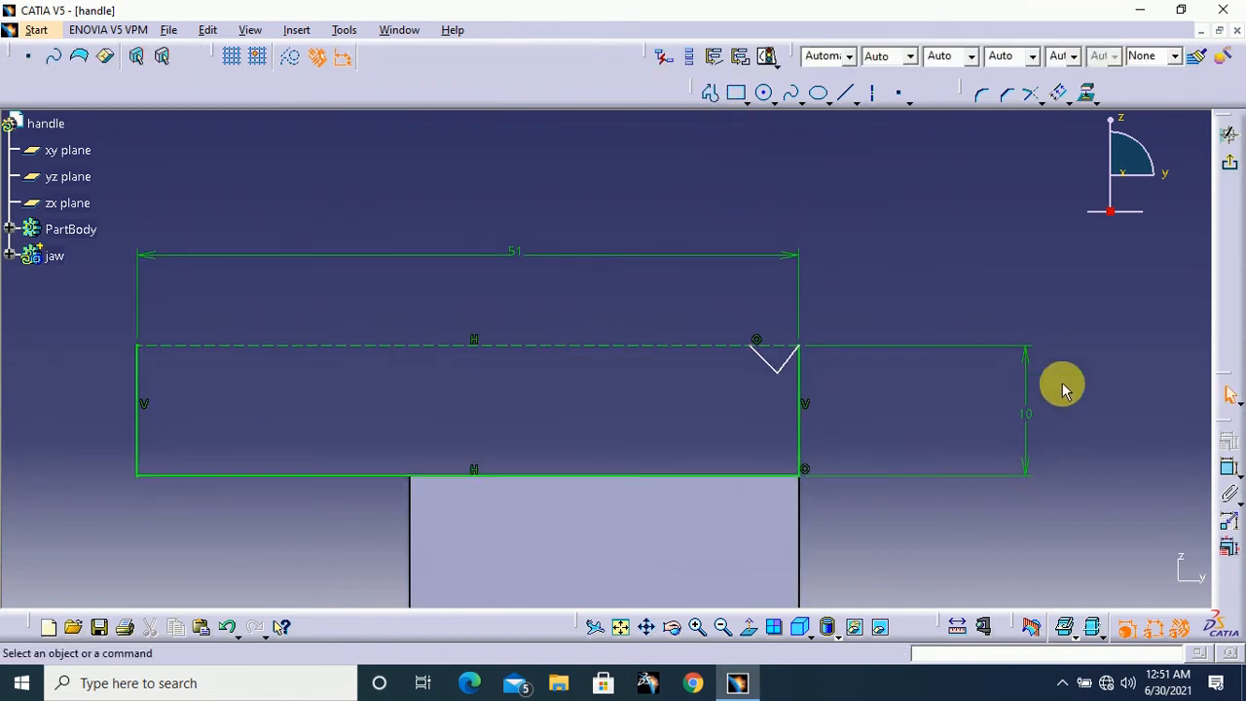
Dimension the notch's right line in the vertical direction and set its depth to 1.5 mm
middle_drag(1063, 390, 1043, 356)
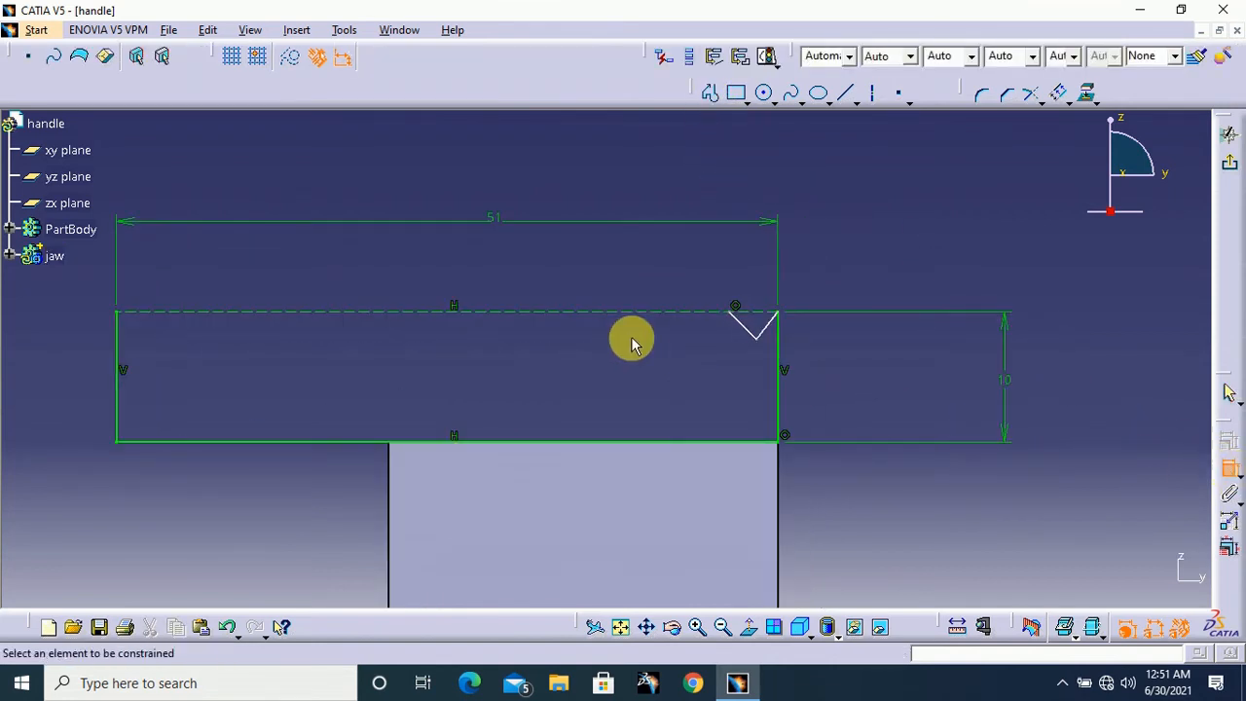
click(766, 327)
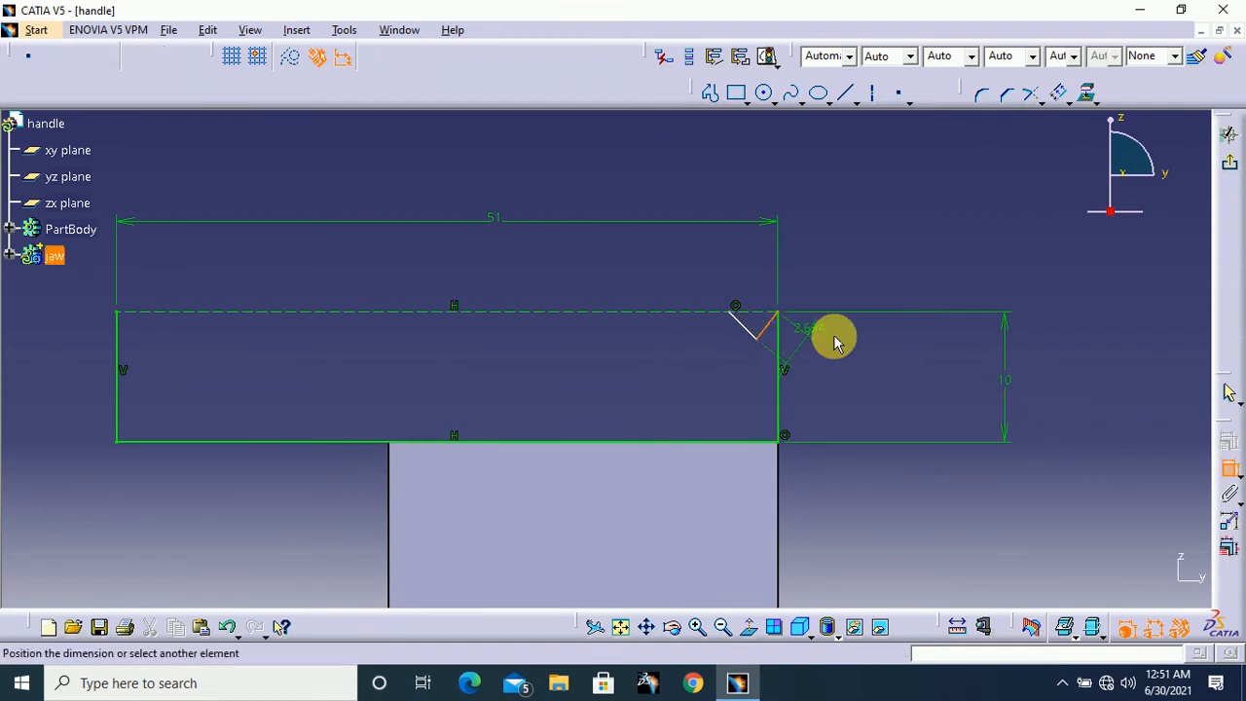
right_click(837, 336)
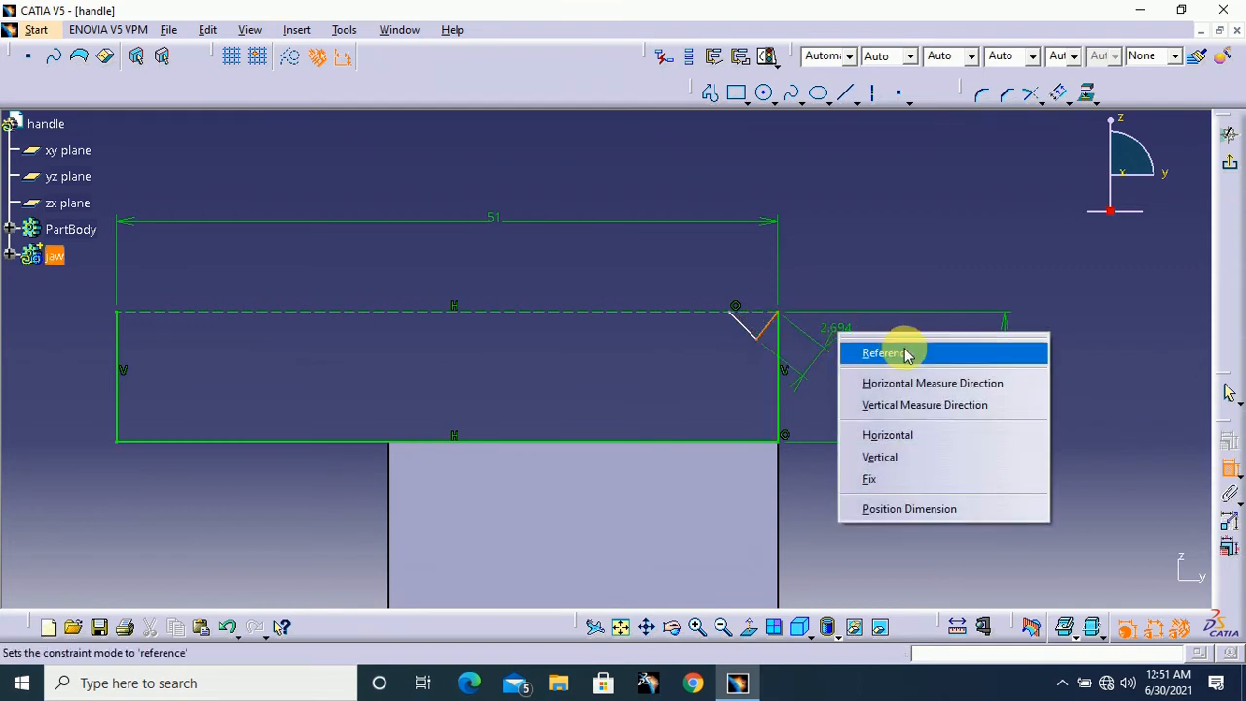
click(907, 405)
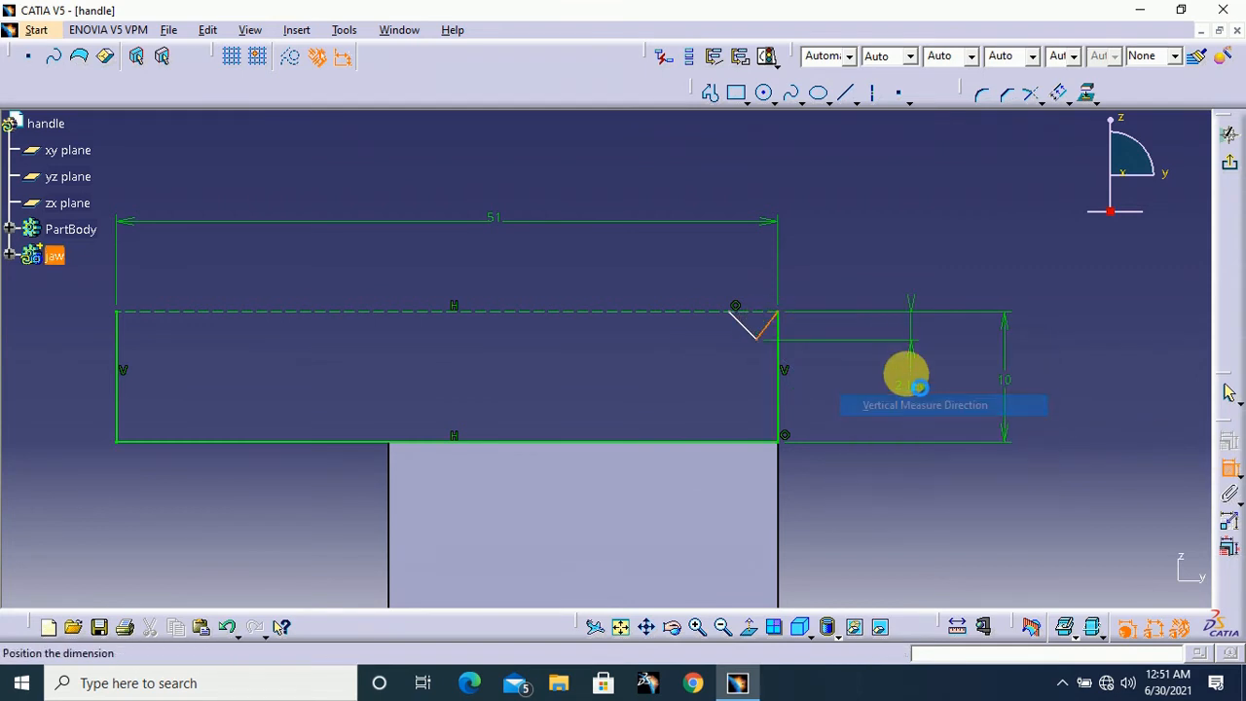
double_click(894, 328)
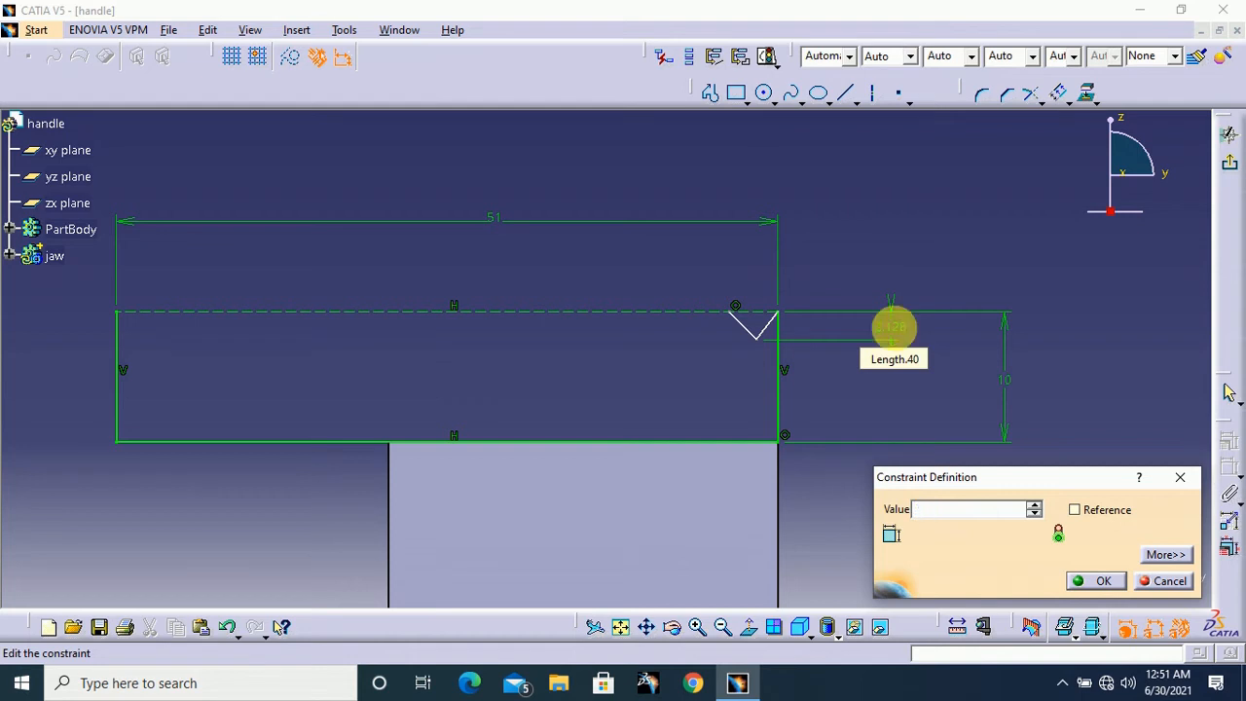
text(1.5)
key(Return)
Dimension the notch's right line in the horizontal direction and set it to 1.5 mm
middle_drag(787, 398, 828, 258)
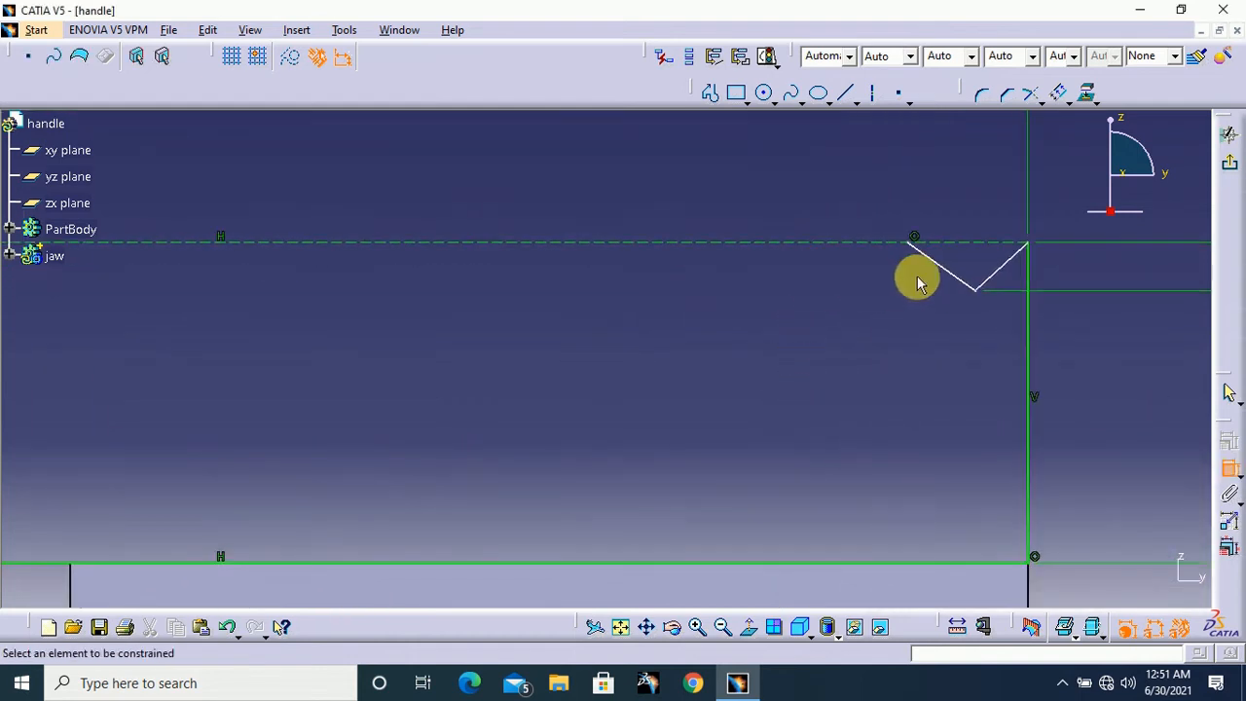
mouse_move(918, 283)
middle_down()
mouse_move(691, 403)
mouse_move(612, 418)
middle_up()
click(686, 389)
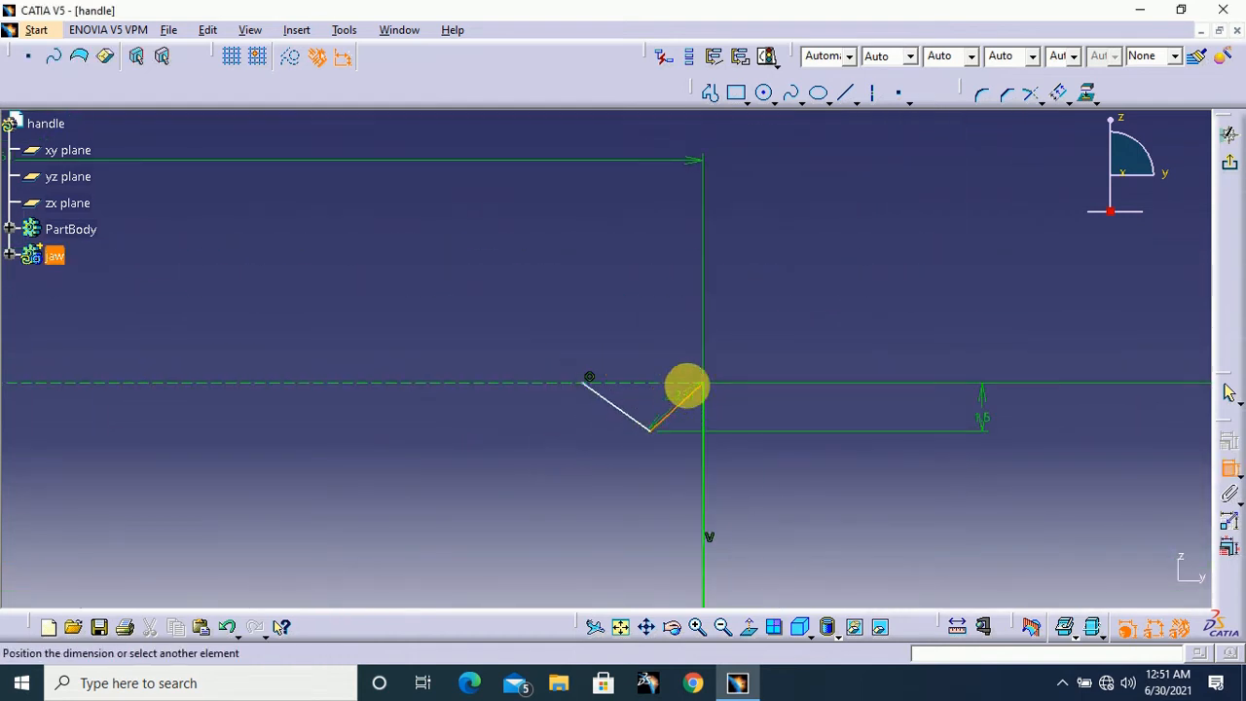
right_click(791, 319)
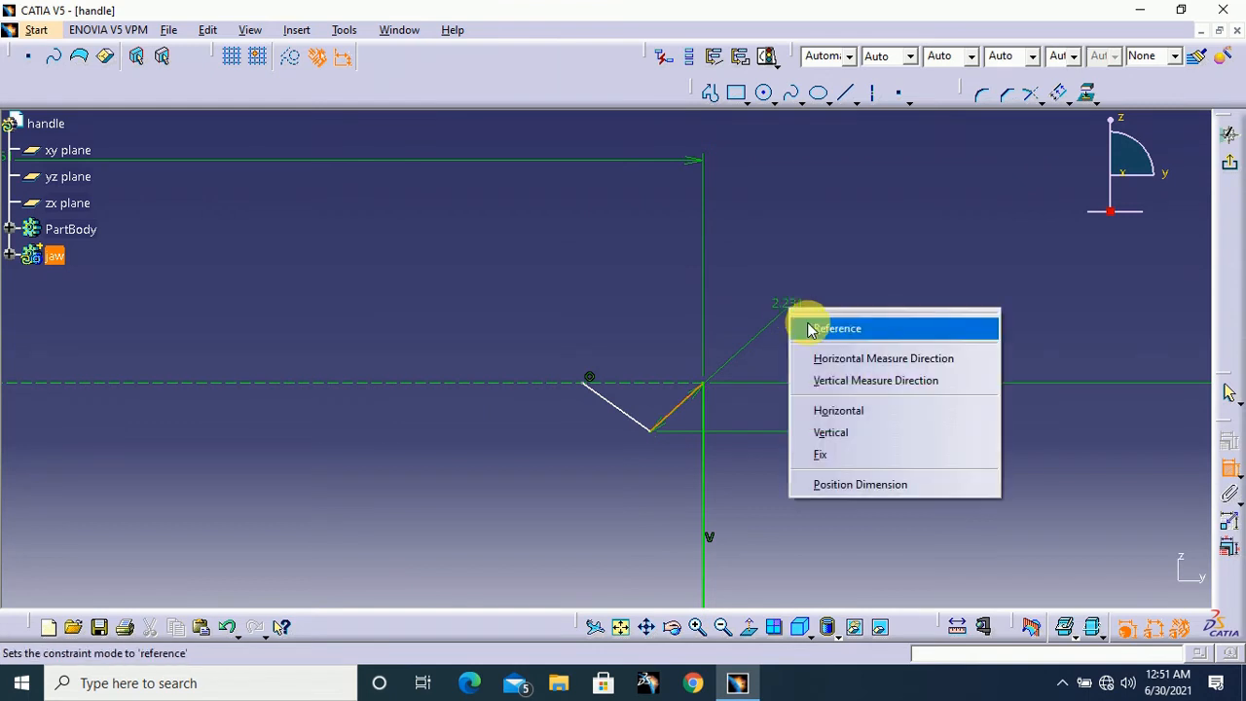
click(866, 360)
double_click(855, 308)
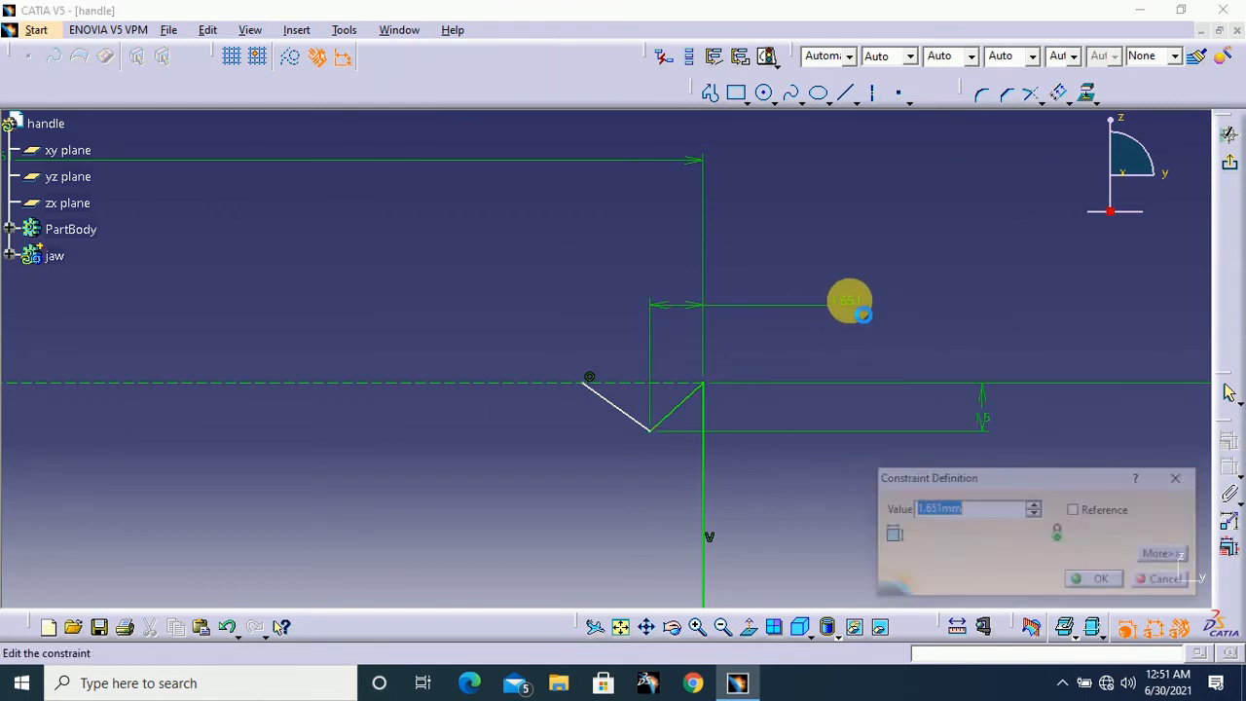
key(Return)
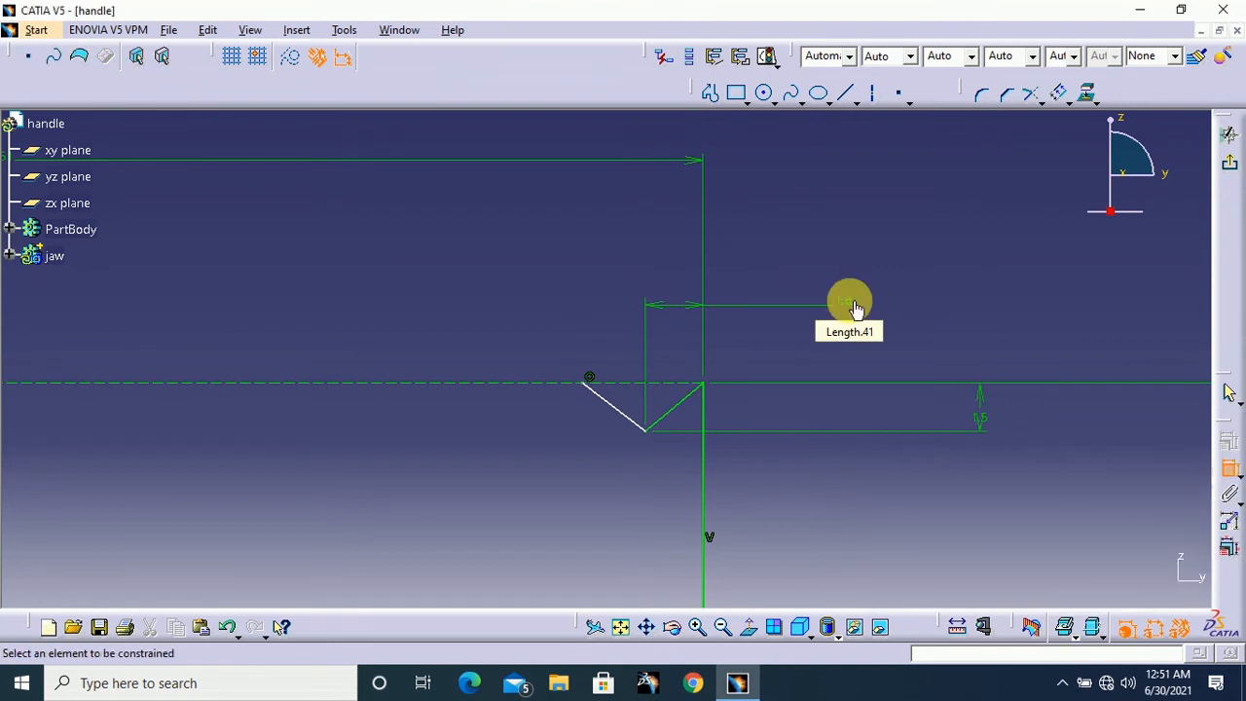
double_click(855, 308)
text(1.)
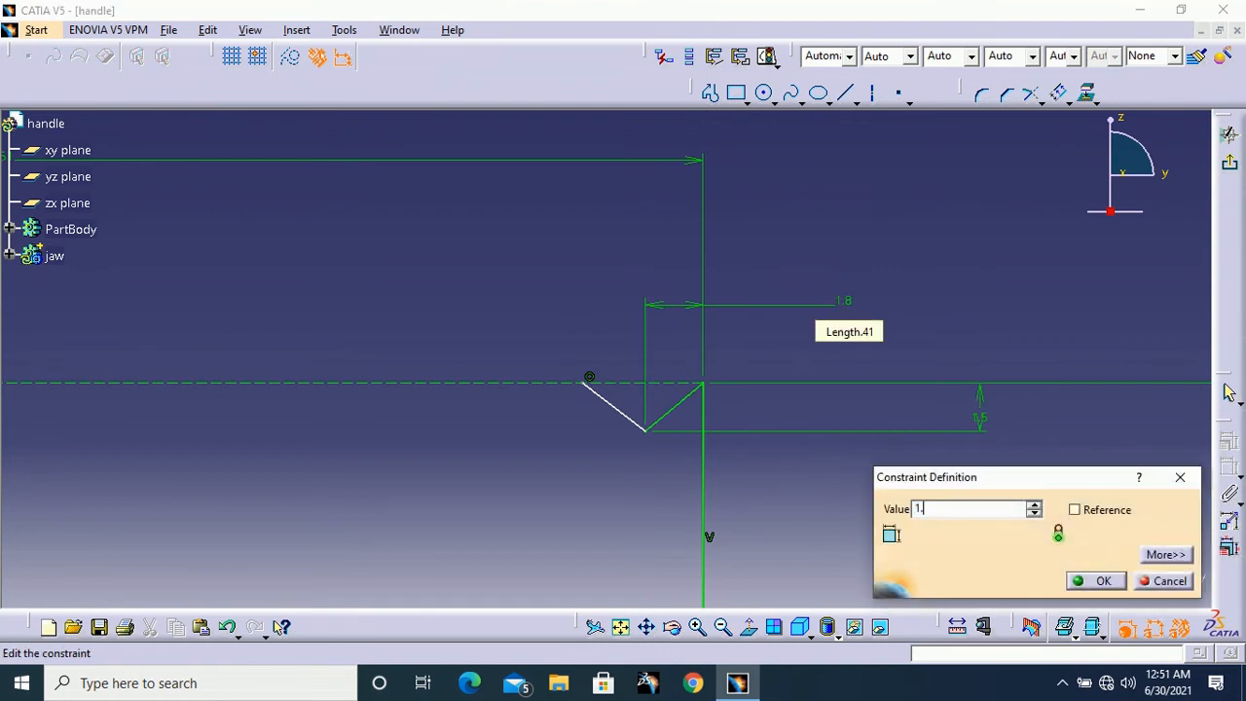
text(5)
key(Return)
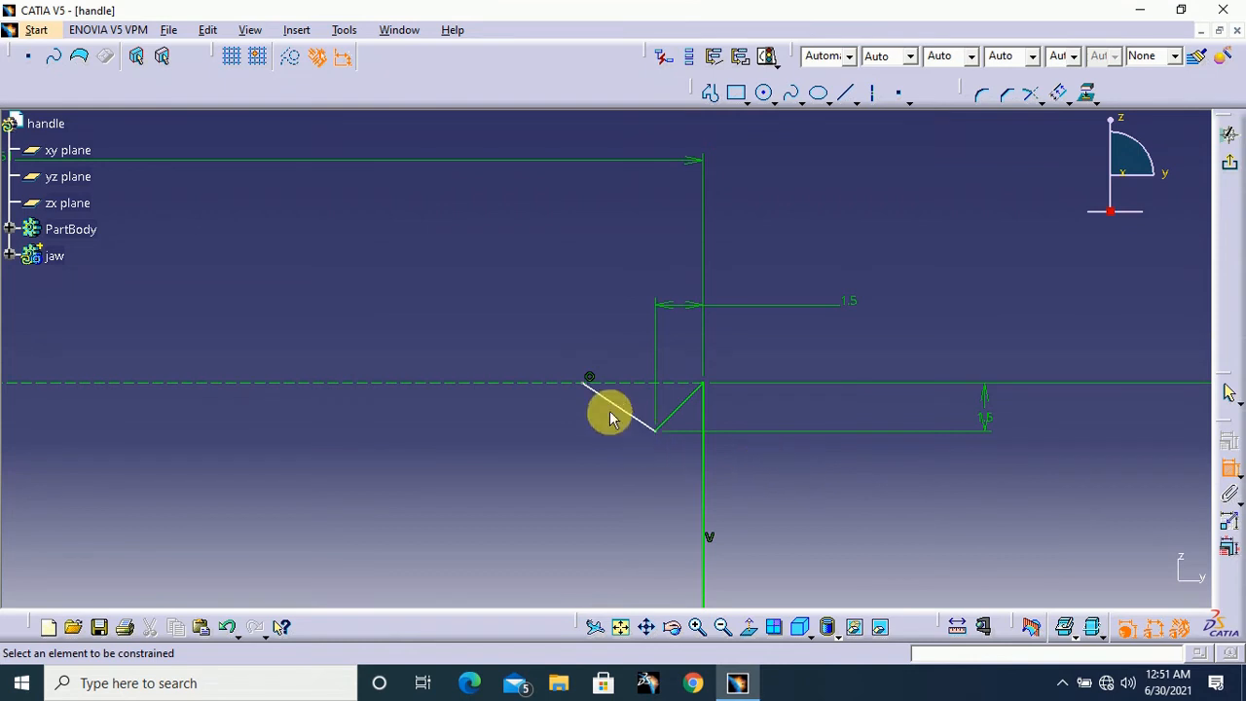
Dimension the distance from the corner to the notch's far end and set it to 3 mm
click(706, 385)
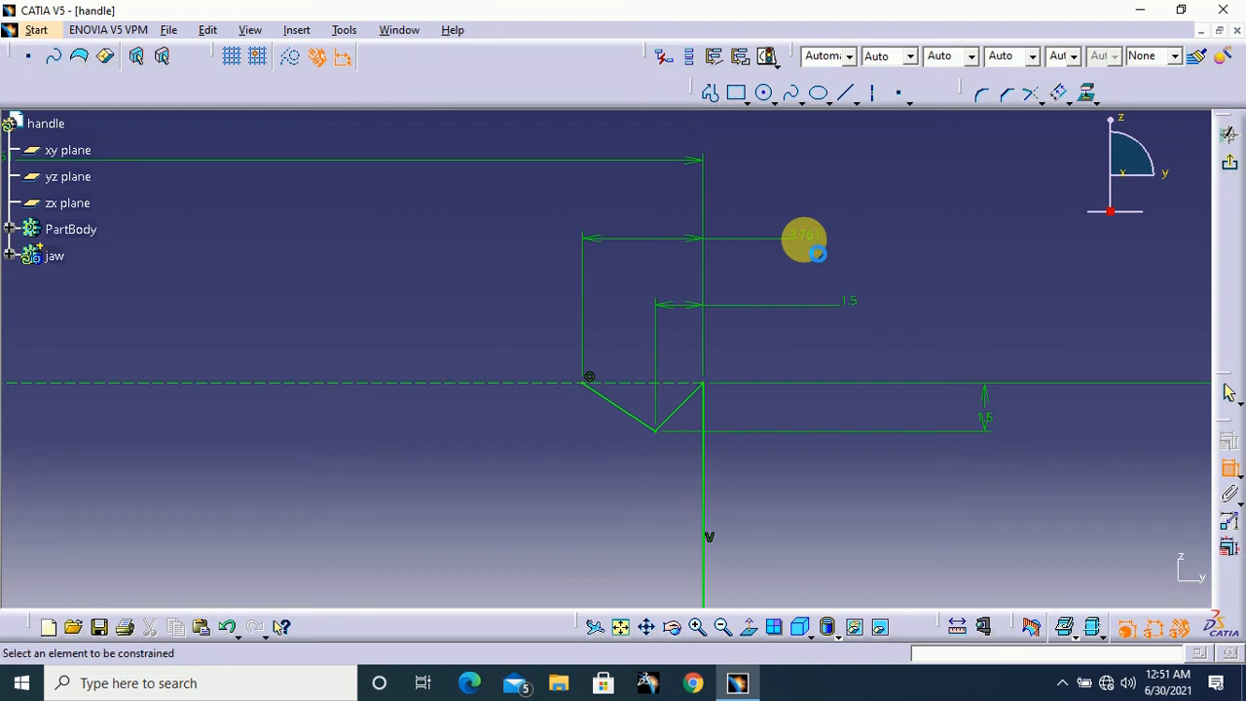
double_click(809, 242)
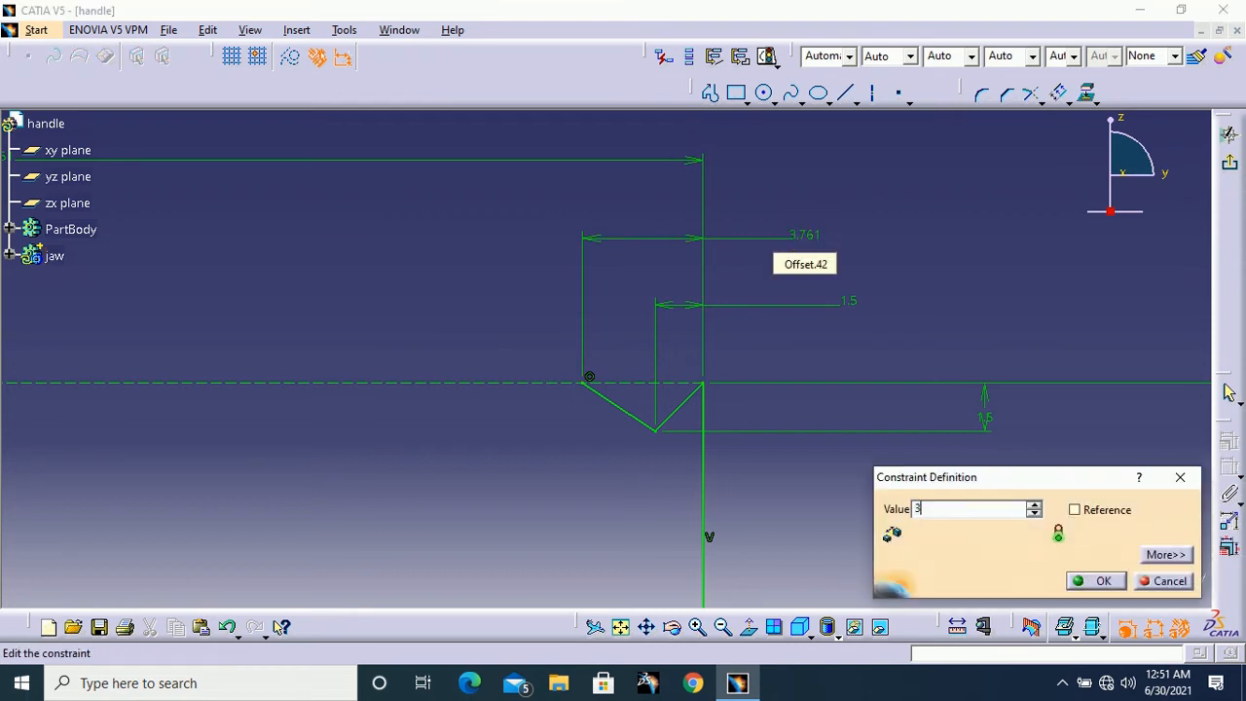
key(Return)
mouse_move(861, 234)
middle_down()
mouse_move(867, 308)
mouse_move(979, 340)
mouse_move(957, 298)
mouse_move(905, 342)
mouse_move(989, 348)
middle_up()
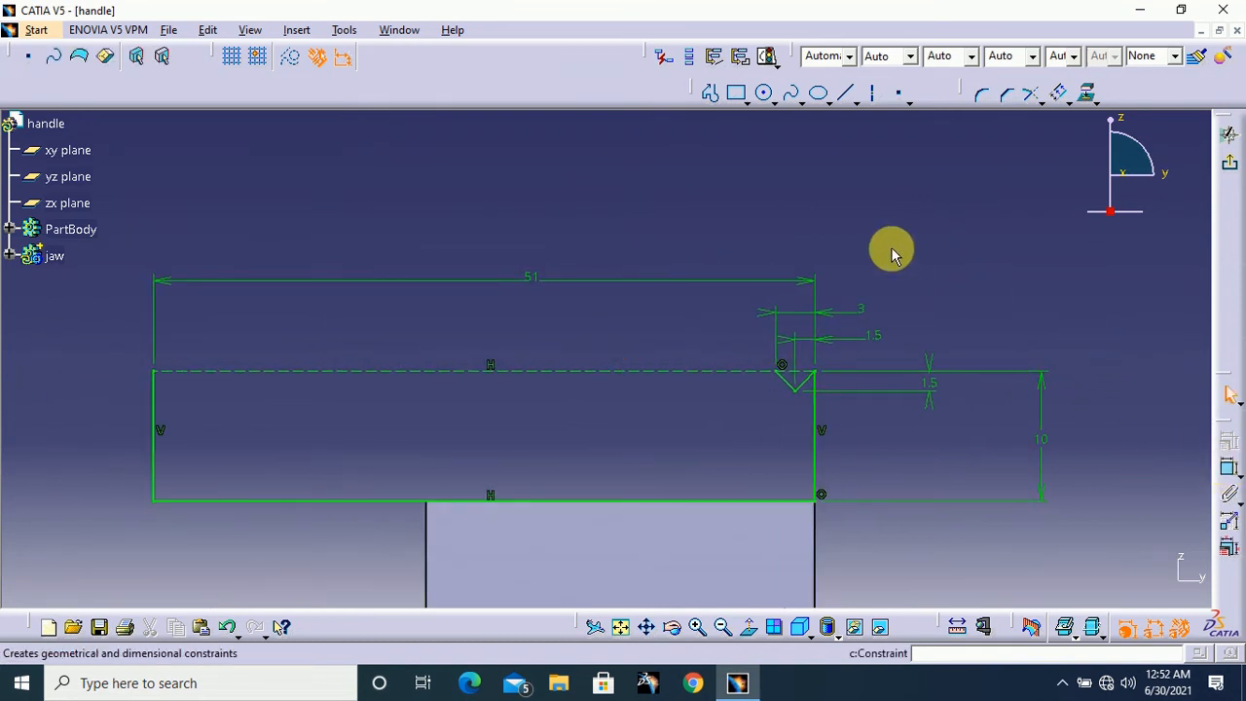
Translate the two notch lines with 16 duplicated instances, 3 mm apart, from the rectangle's upper right corner along the construction line
middle_drag(907, 250, 929, 252)
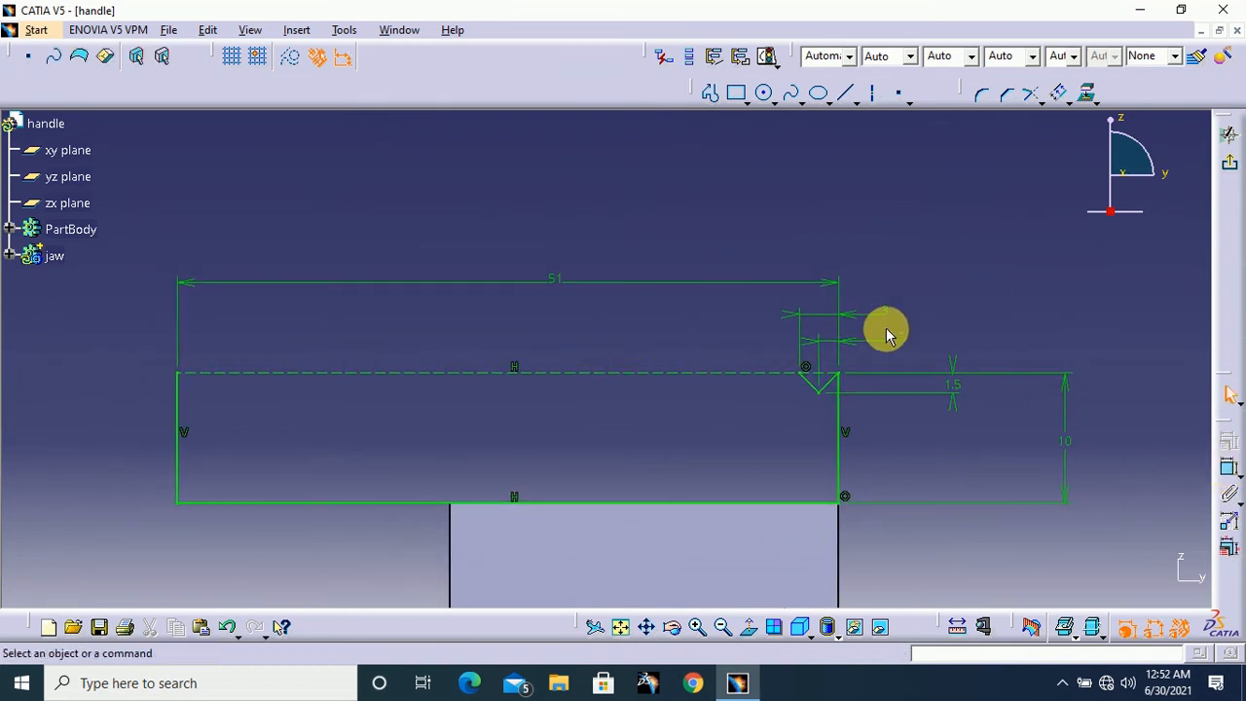
click(826, 384)
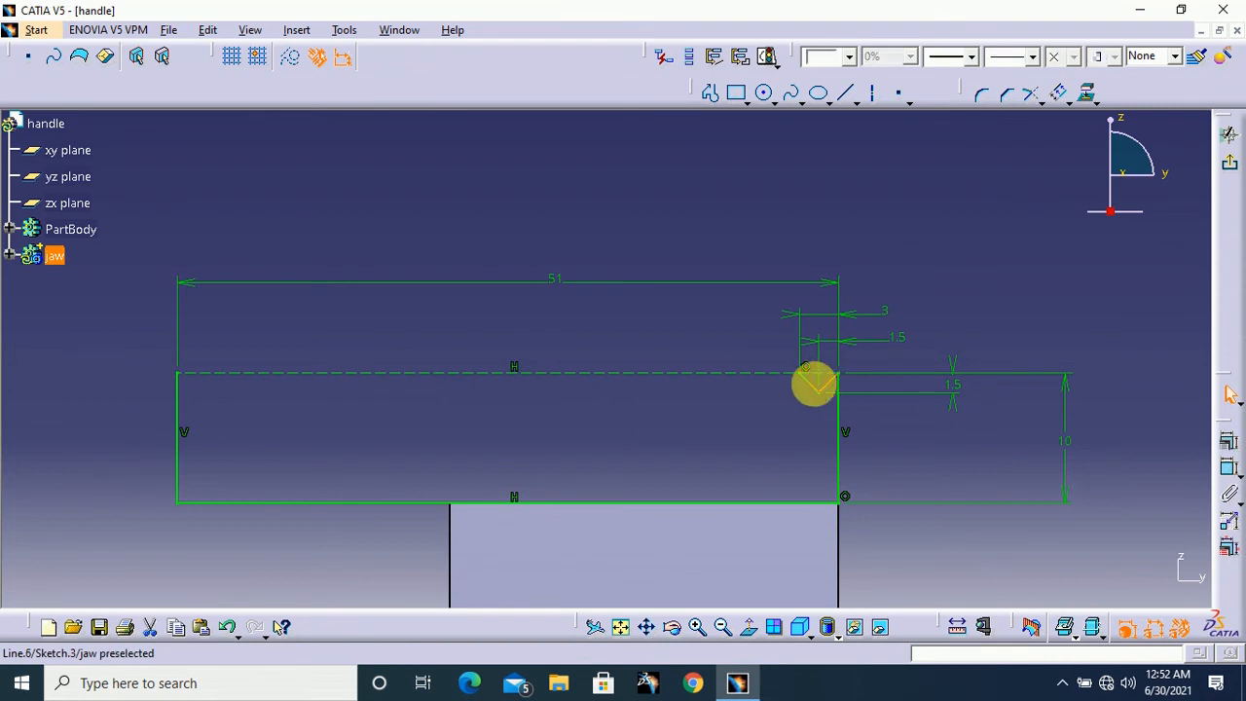
ctrl+click(820, 395)
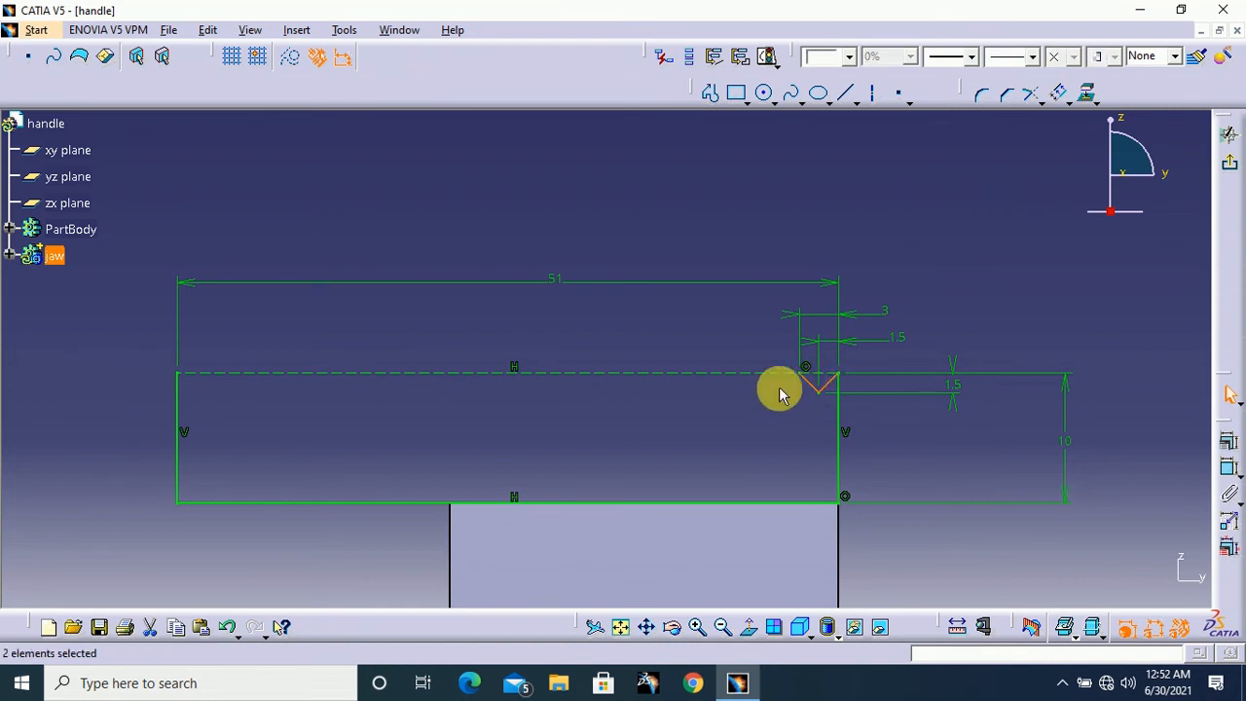
click(1071, 104)
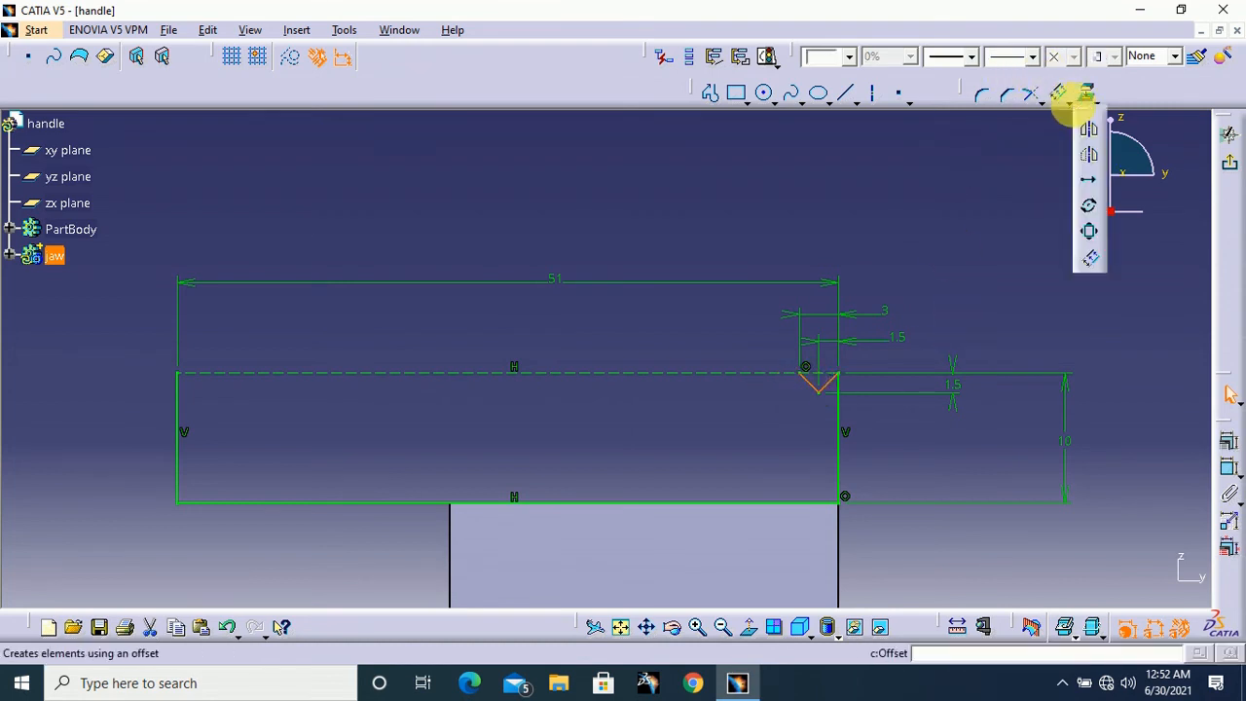
click(1090, 188)
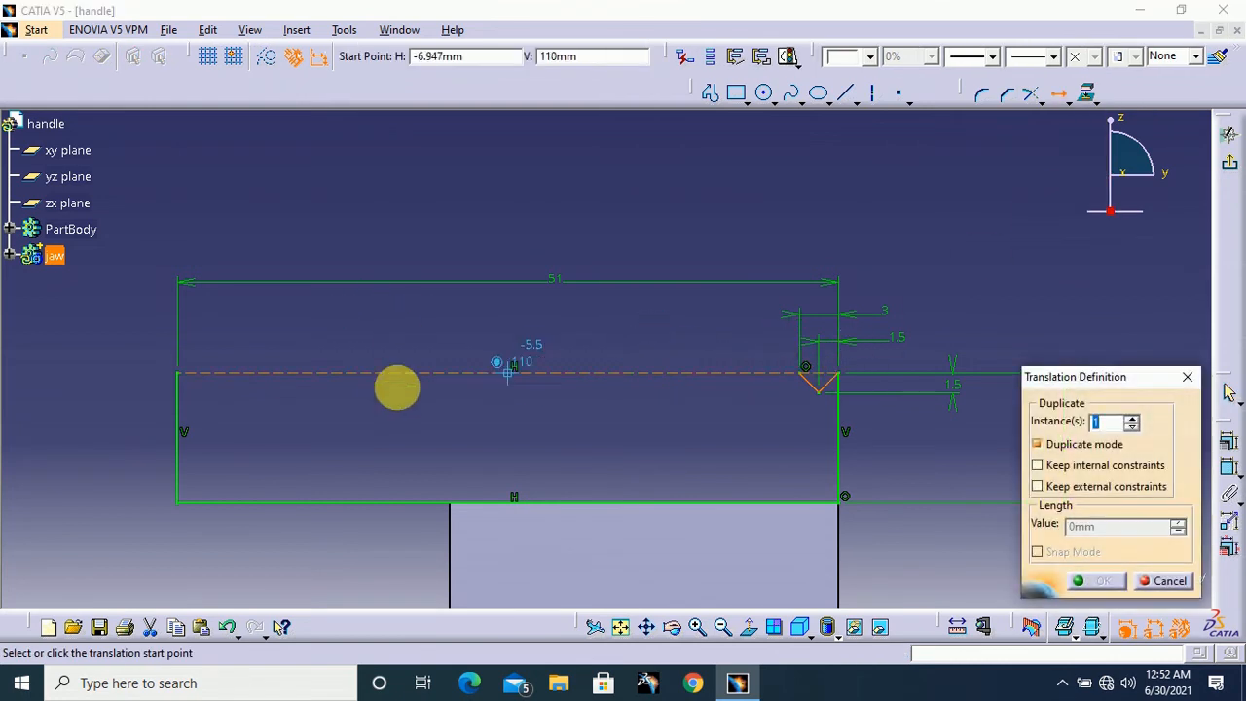
middle_drag(585, 395, 623, 350)
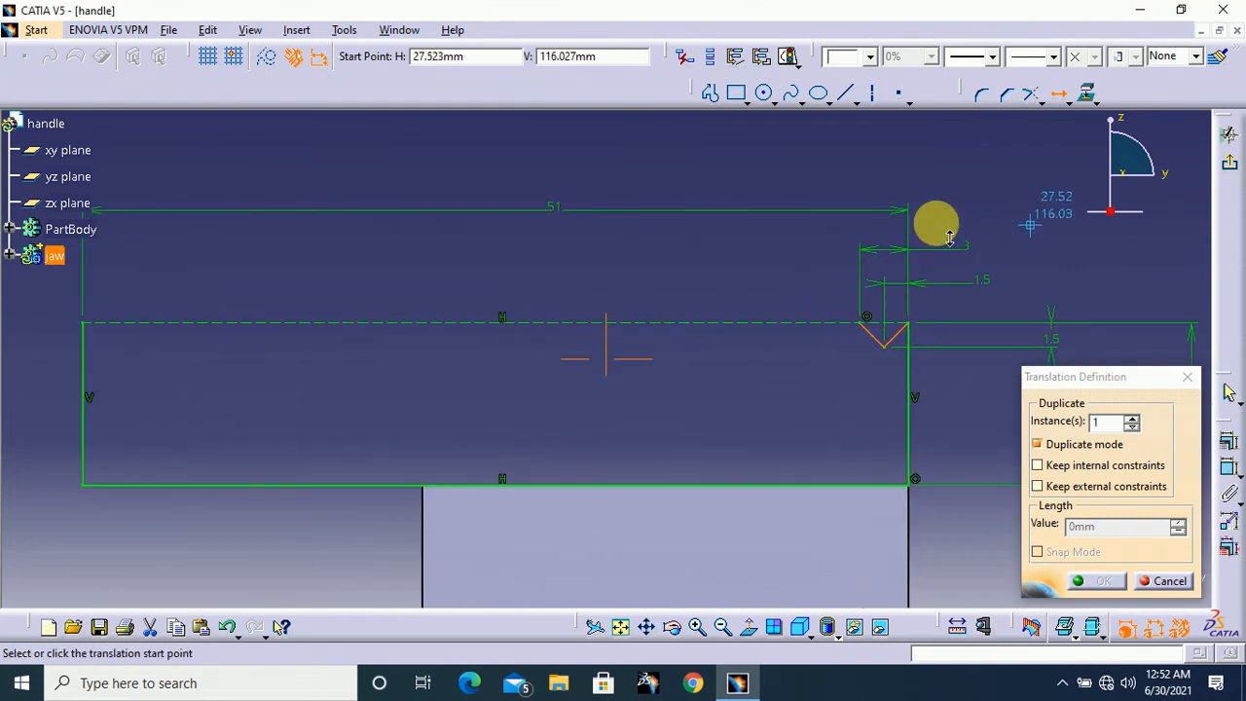
mouse_move(935, 228)
middle_down()
mouse_move(949, 195)
mouse_move(973, 253)
mouse_move(959, 240)
middle_up()
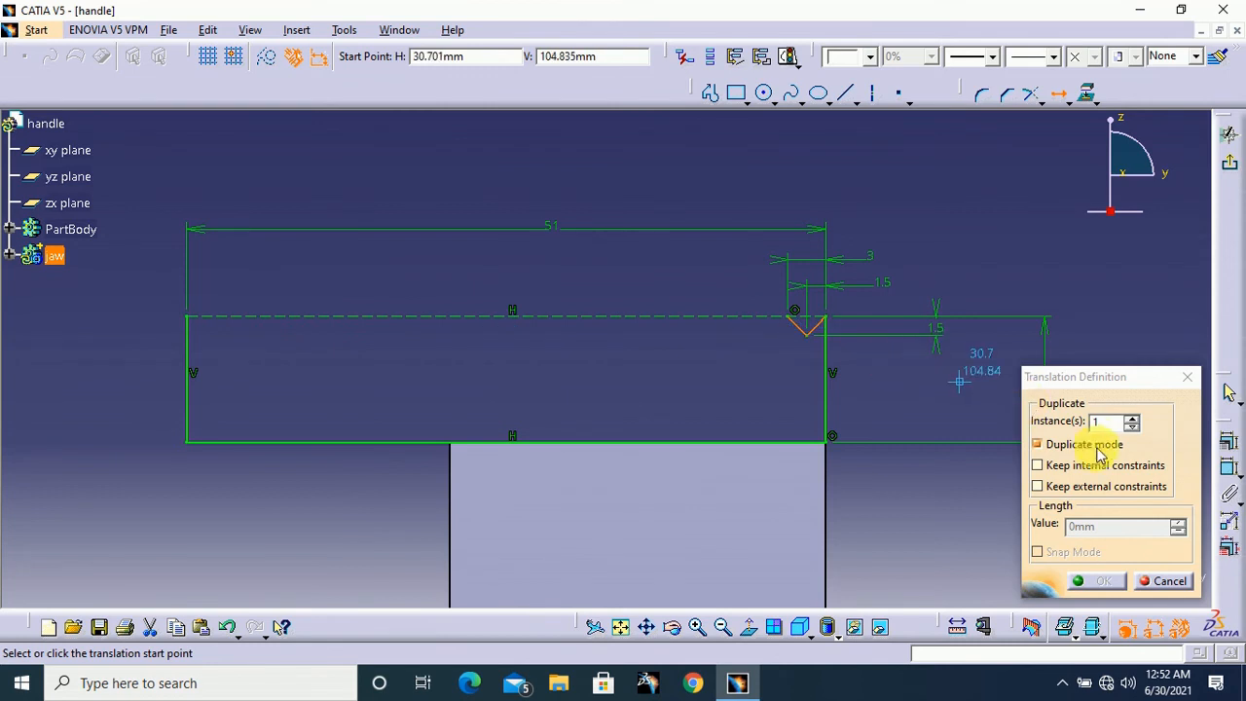
double_click(1096, 422)
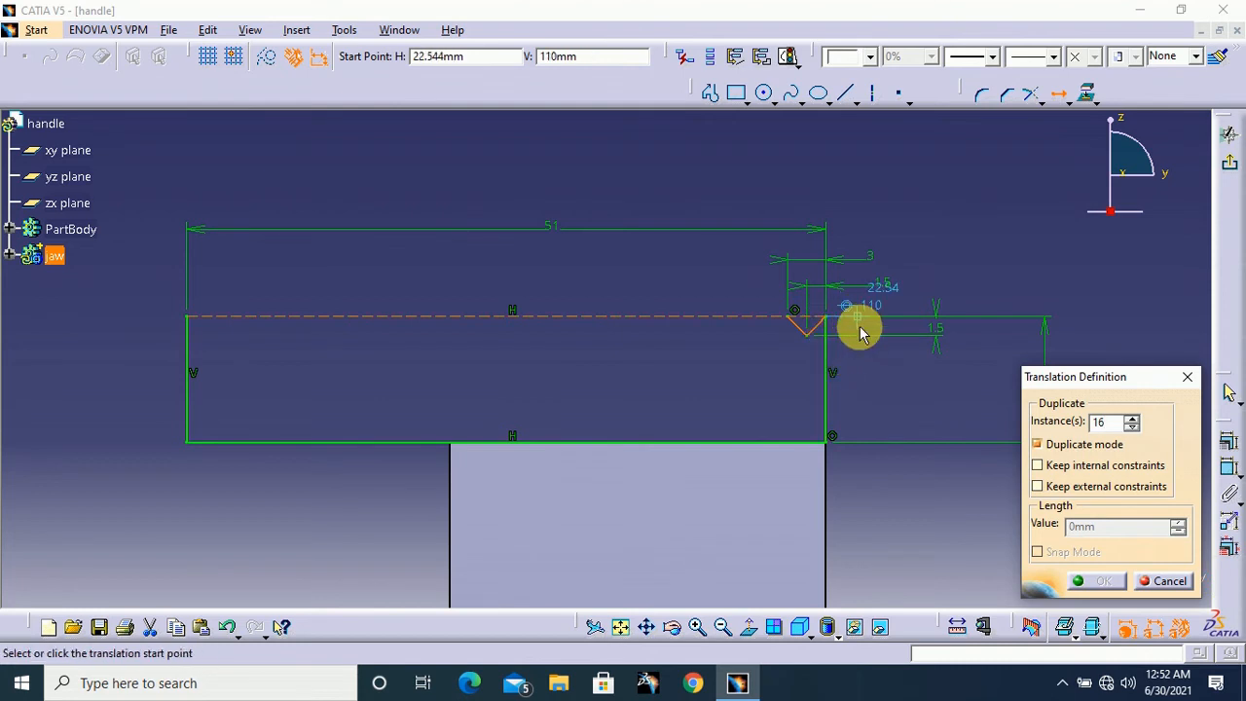
ctrl+middle_drag(860, 329, 874, 289)
middle_drag(984, 302, 898, 311)
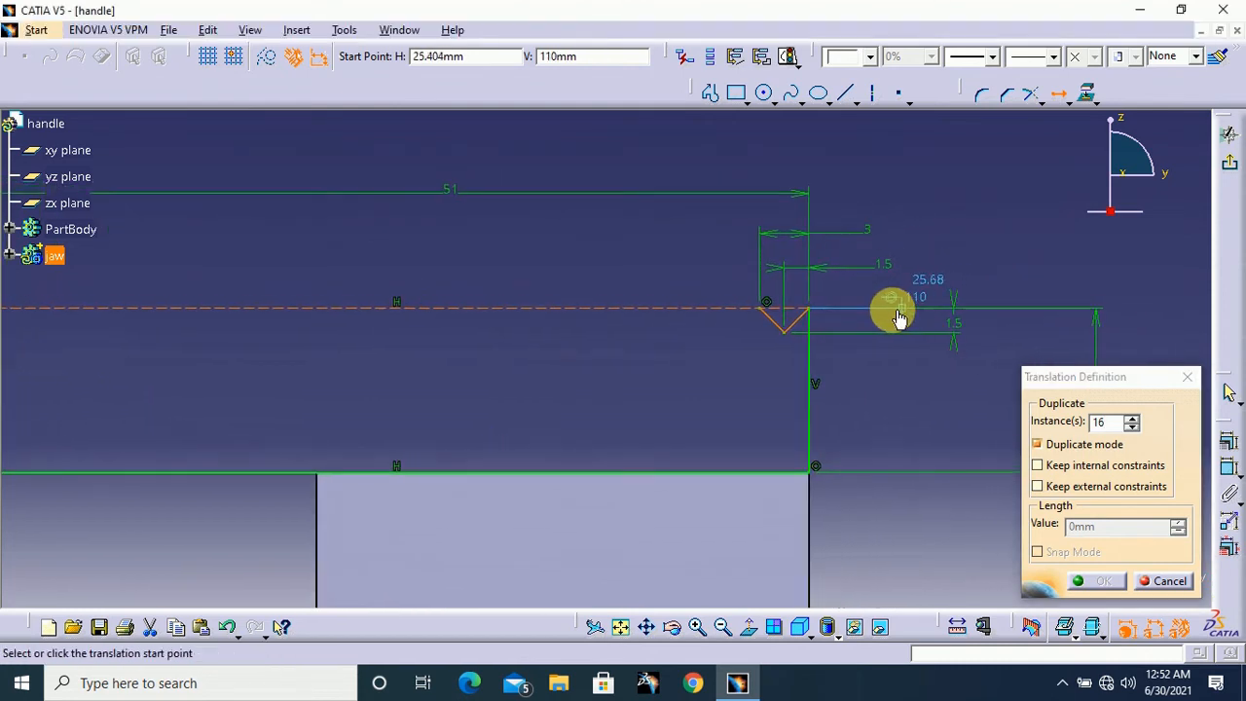
click(816, 309)
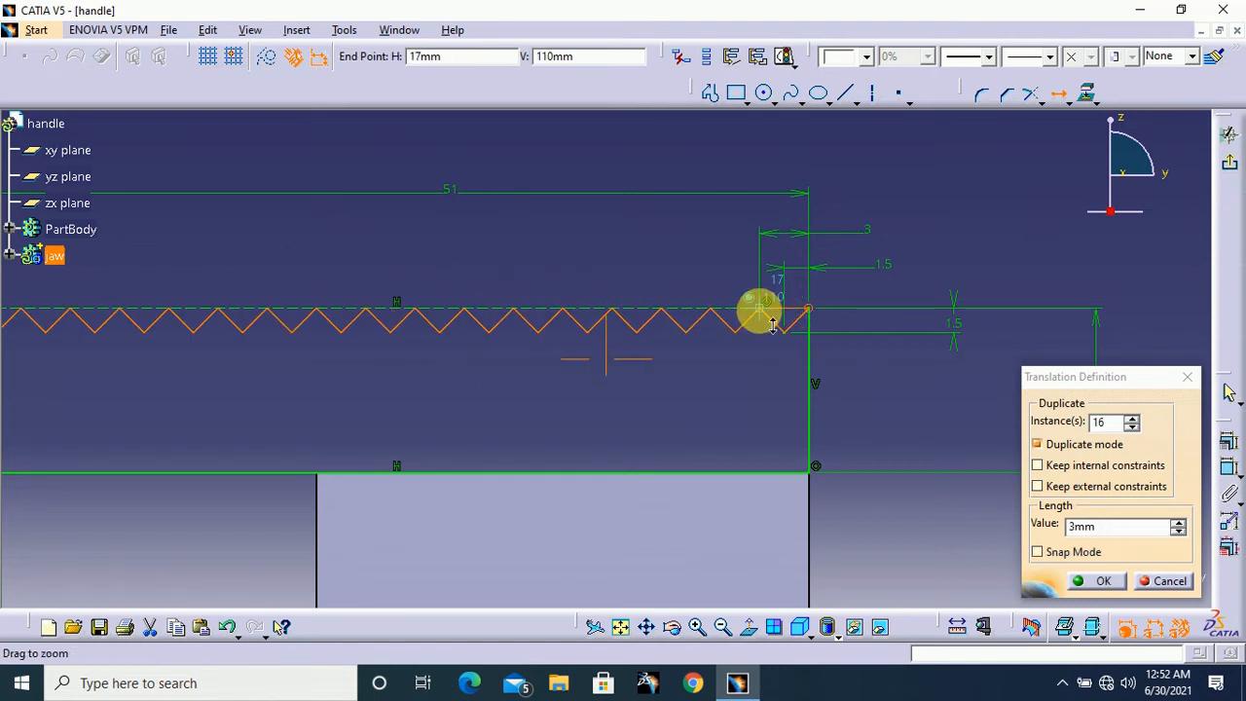
ctrl+middle_drag(772, 327, 759, 324)
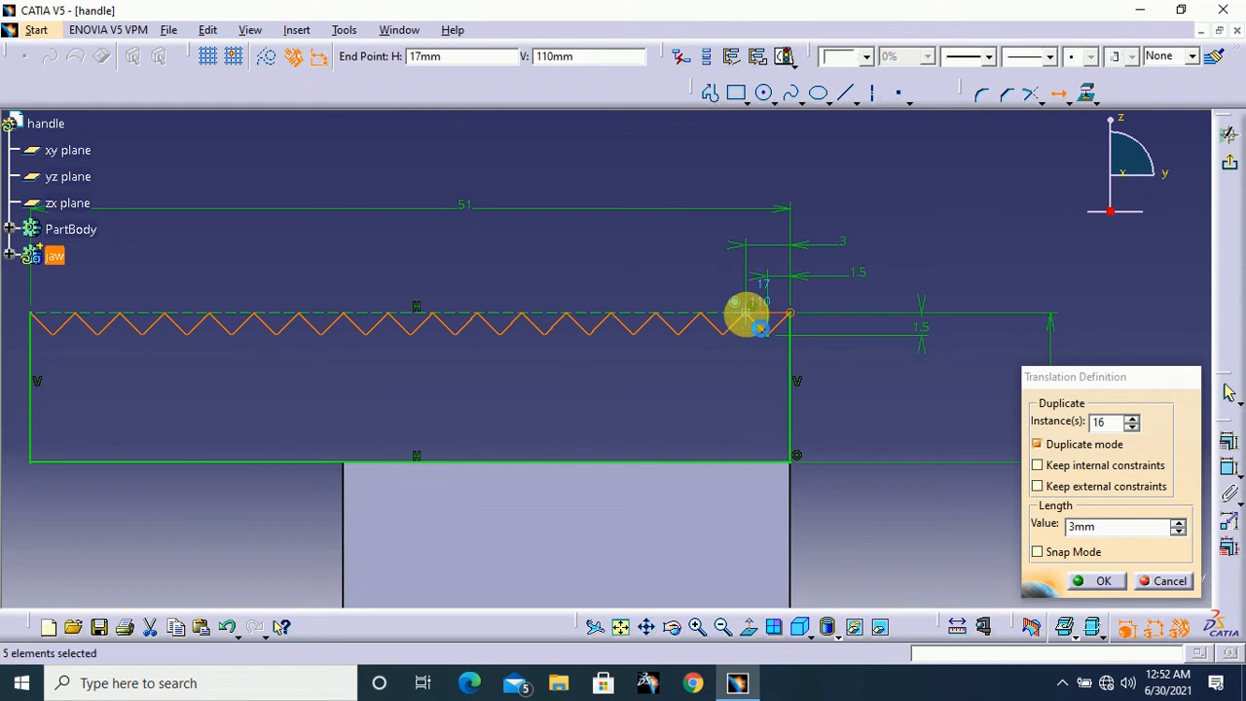
click(746, 314)
ctrl+middle_drag(918, 241, 880, 285)
middle_drag(579, 350, 693, 357)
middle_drag(1004, 251, 1003, 329)
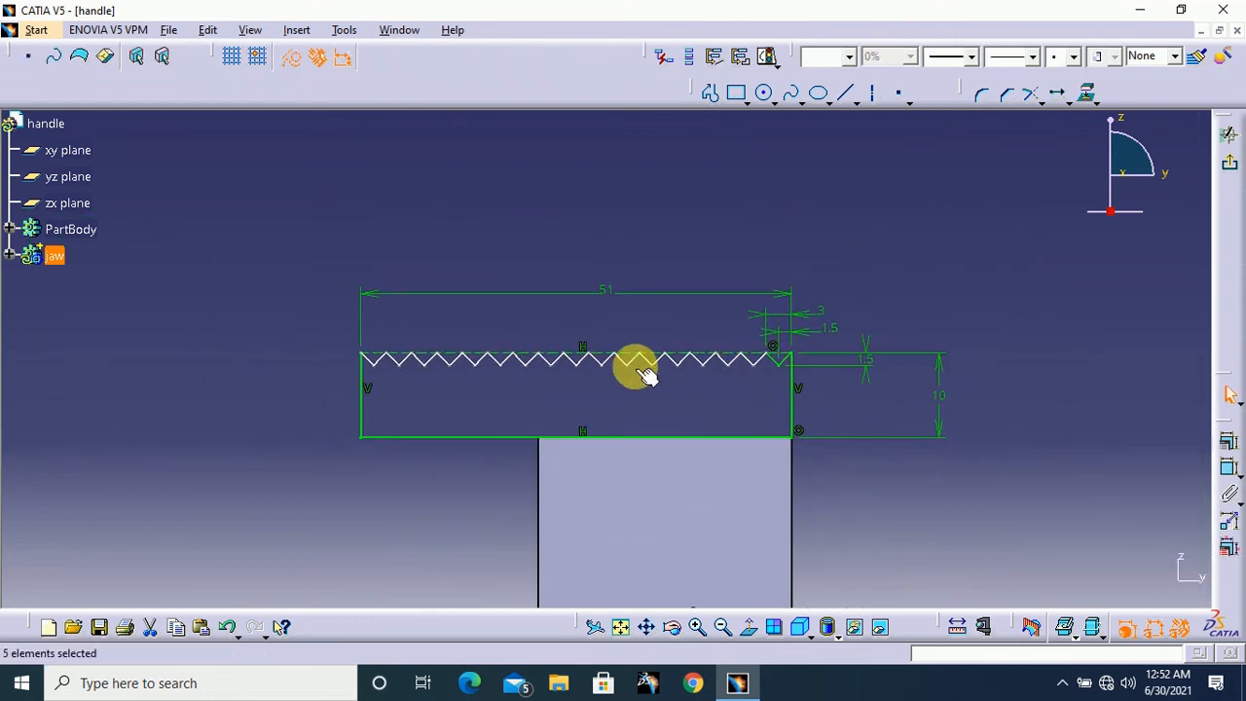
Finish the toothed sketch and pad it 18 mm with mirrored extent to form the jaw
click(393, 373)
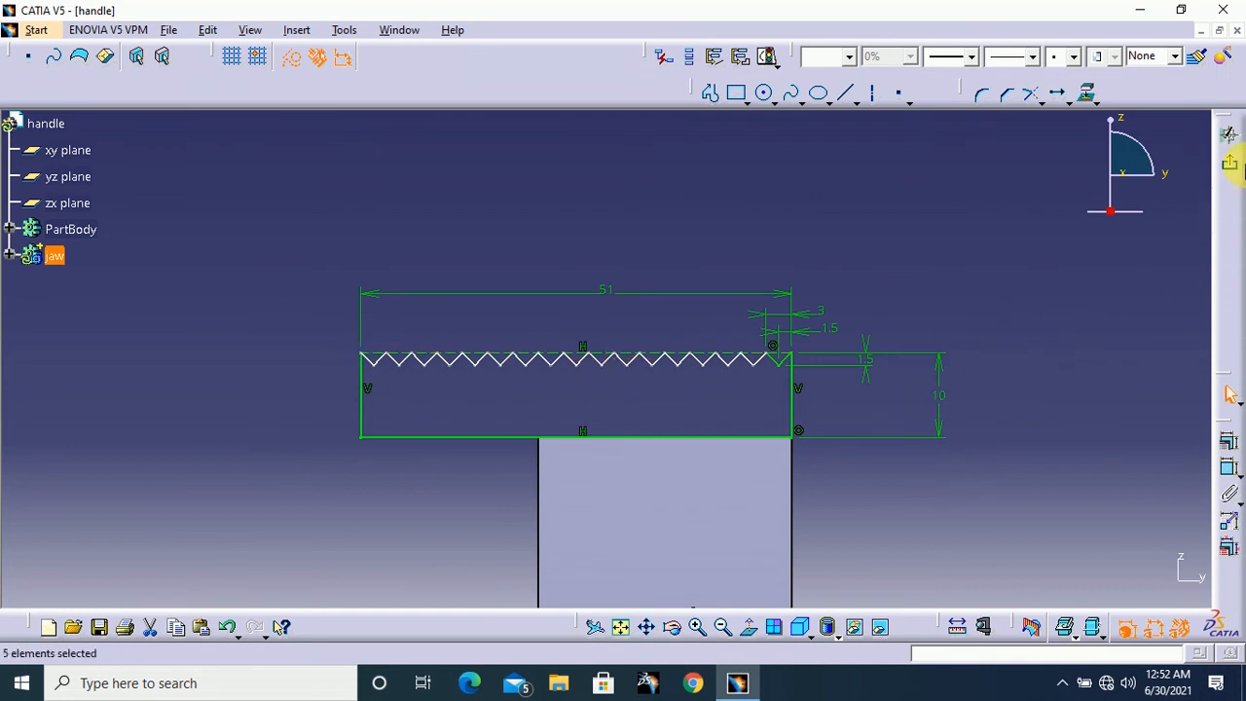
click(1232, 167)
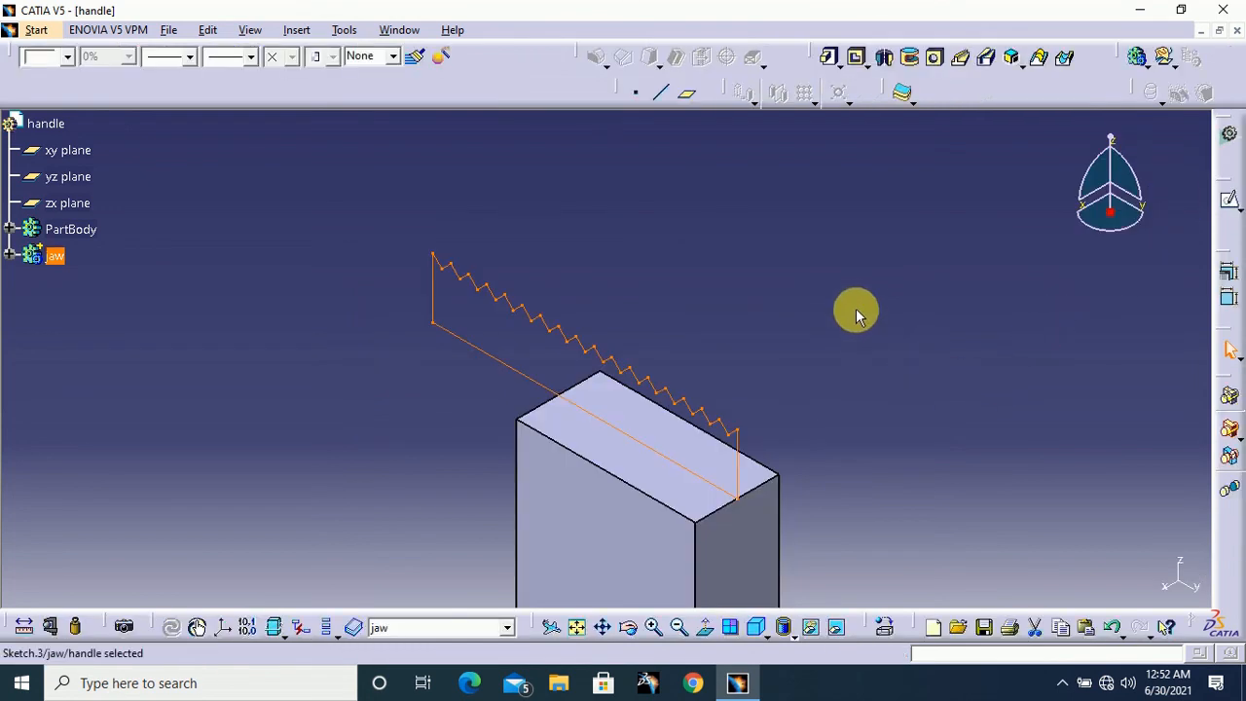
click(829, 57)
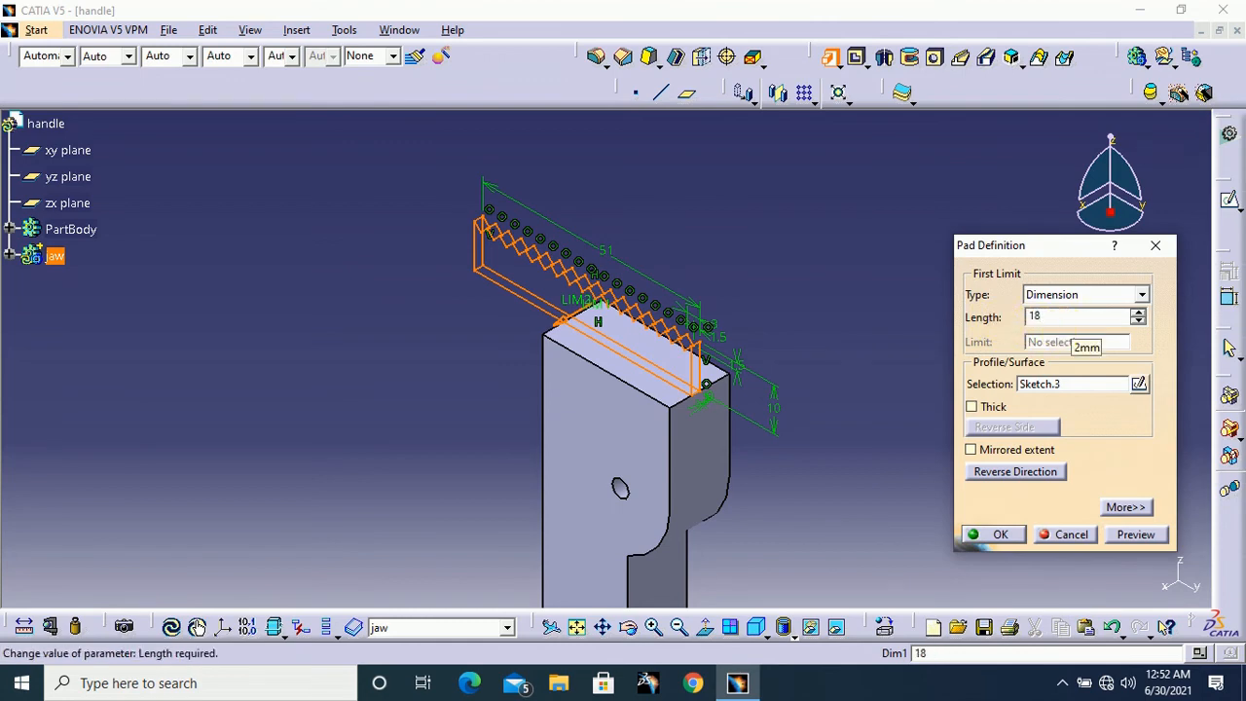
click(1023, 452)
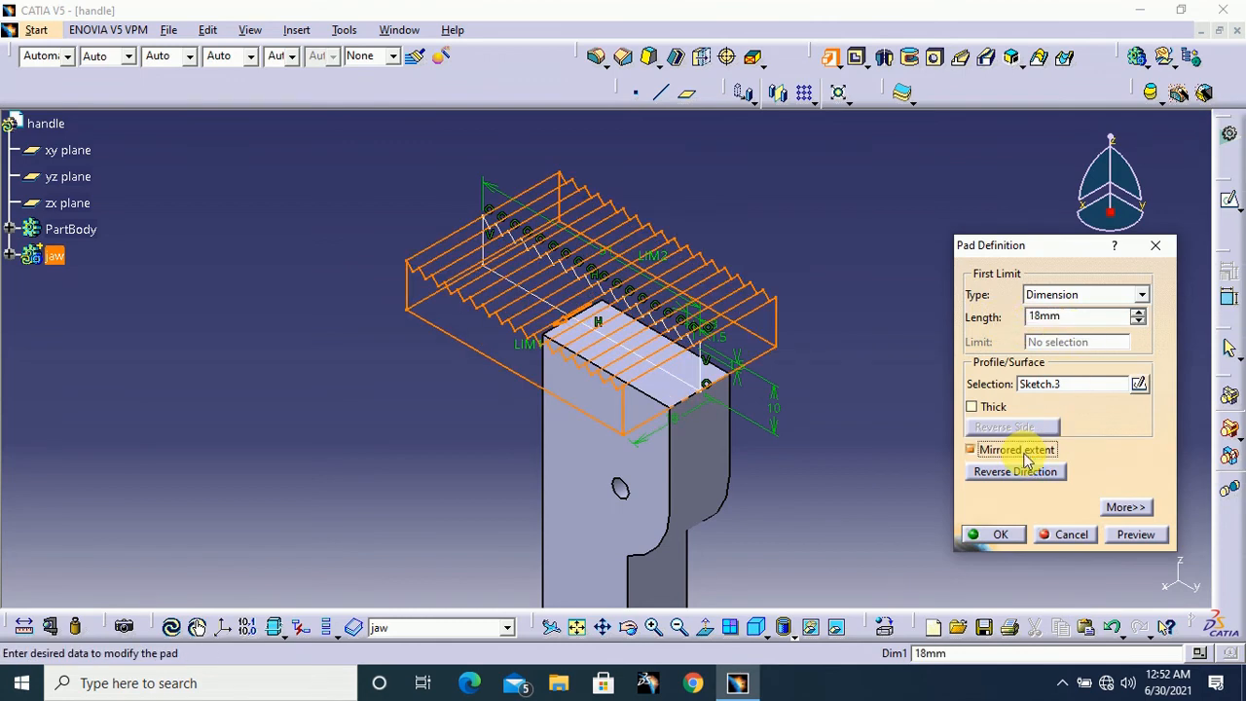
click(1004, 532)
ctrl+middle_drag(895, 281, 887, 353)
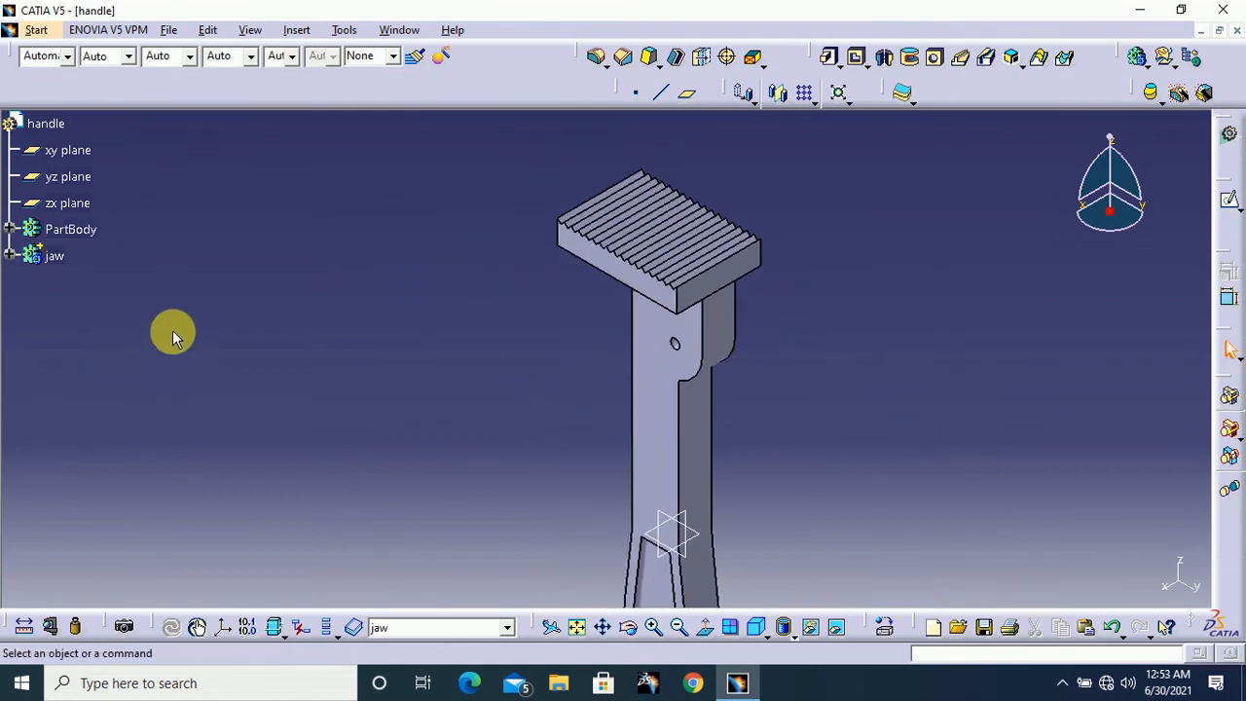
middle_drag(132, 289, 149, 294)
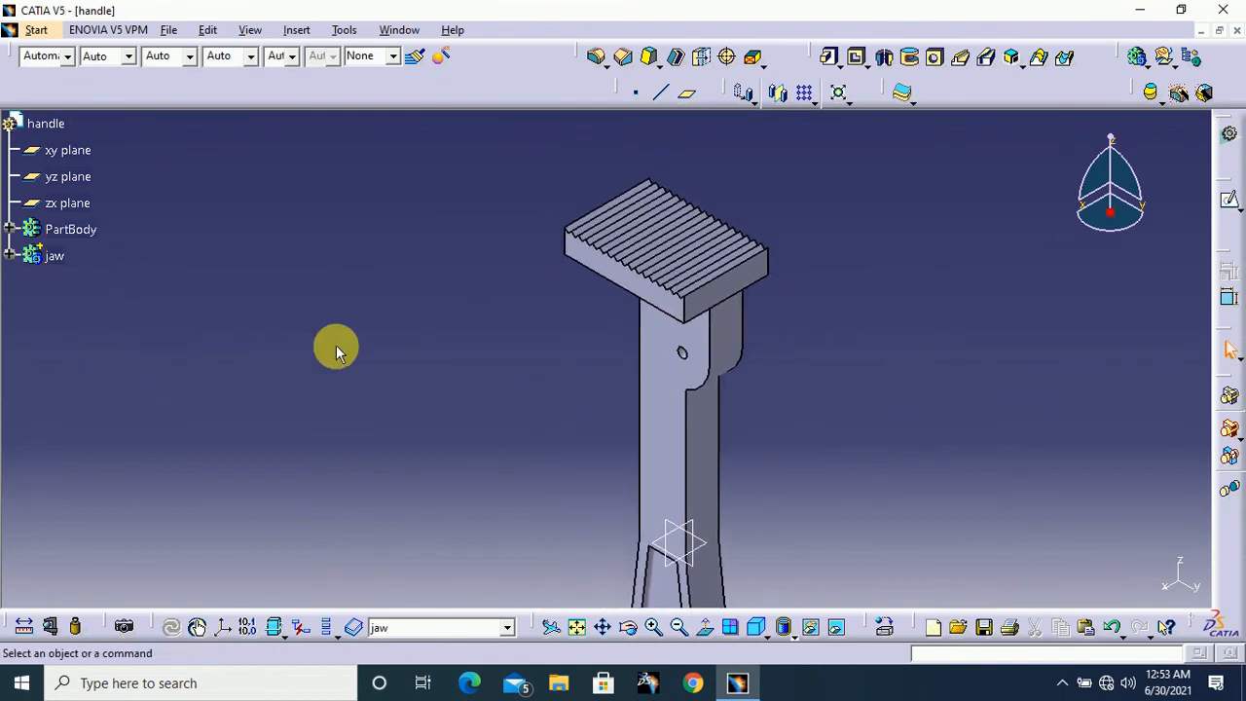
middle_drag(337, 347, 319, 293)
ctrl+middle_drag(778, 305, 779, 413)
middle_drag(779, 413, 749, 353)
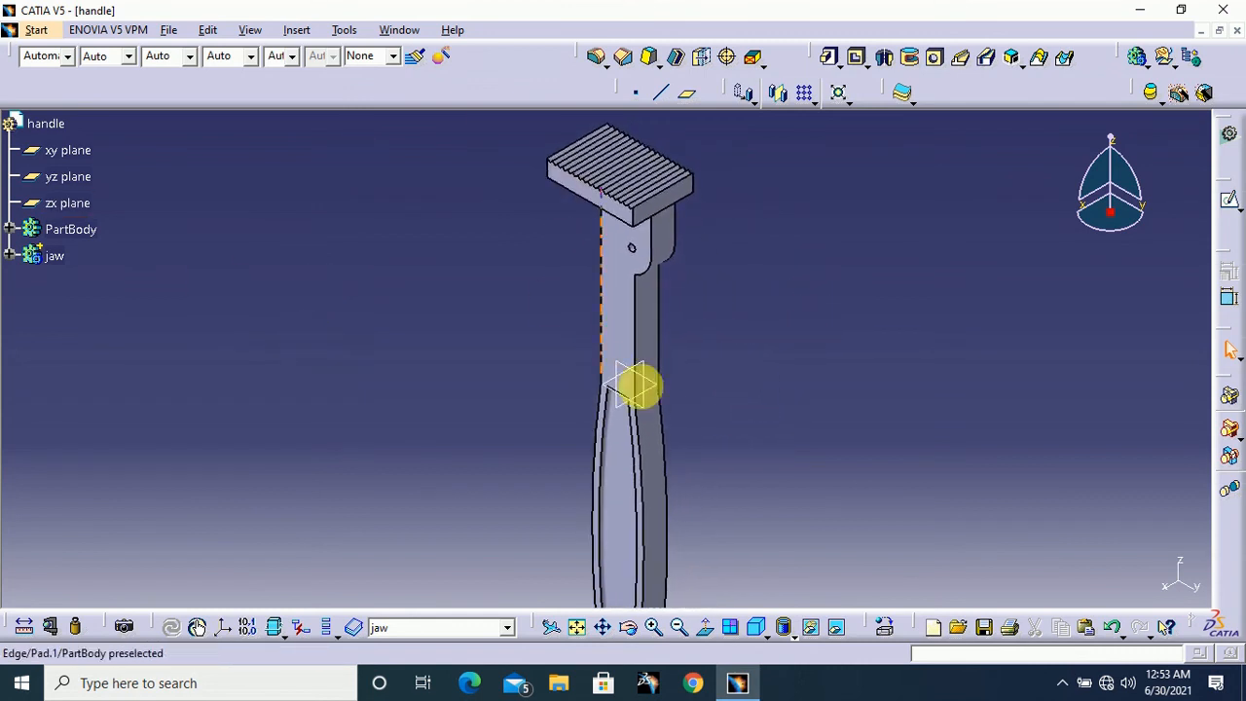
middle_drag(745, 307, 758, 359)
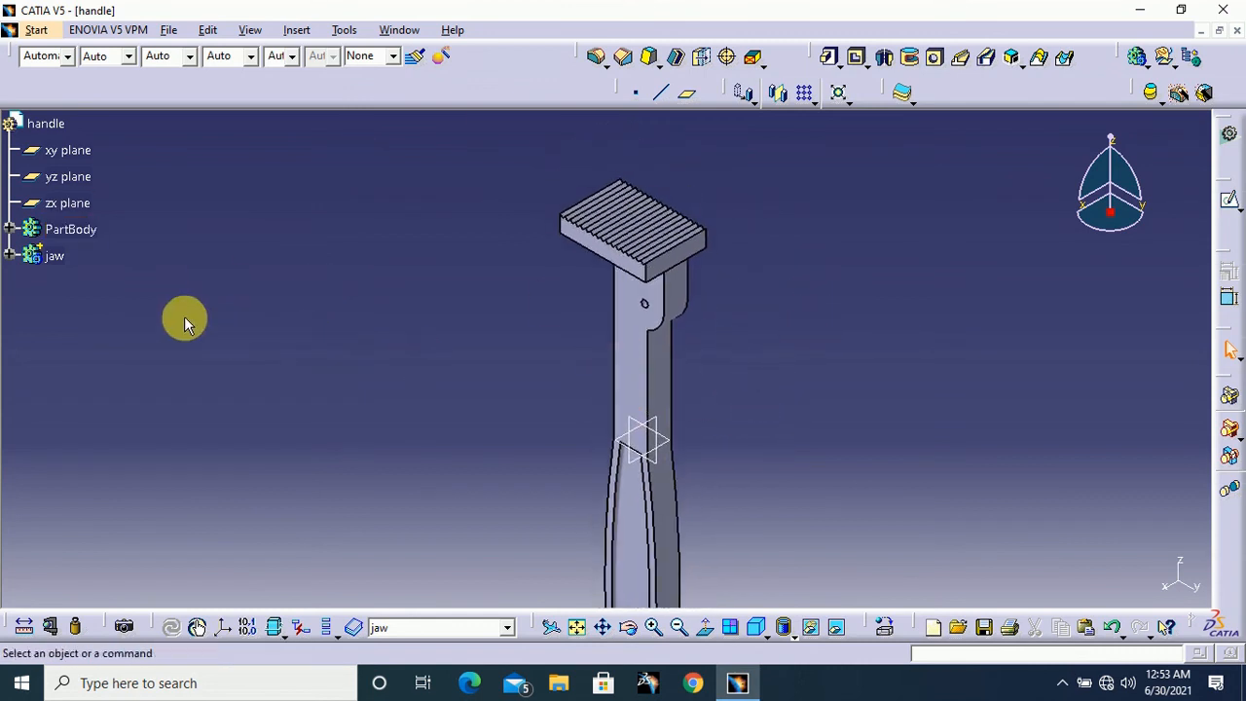
Set the fill colour of the PartBody to bright red
right_click(86, 233)
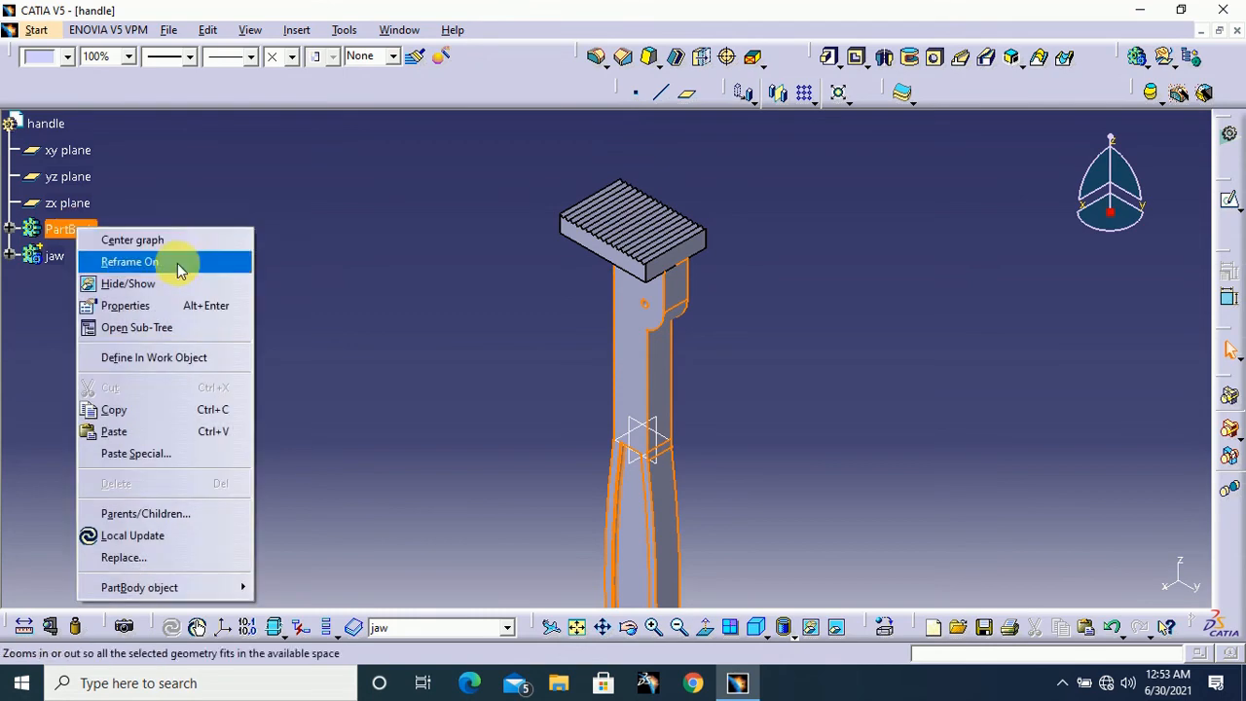
click(170, 306)
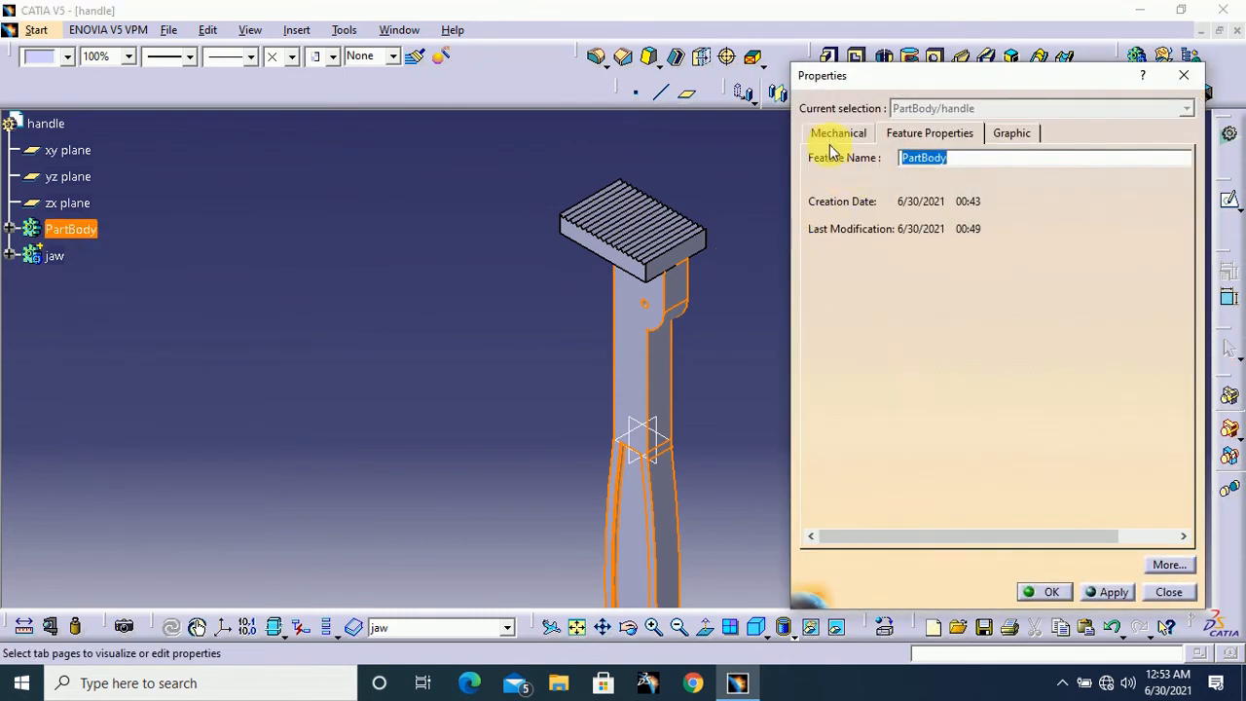
click(1013, 134)
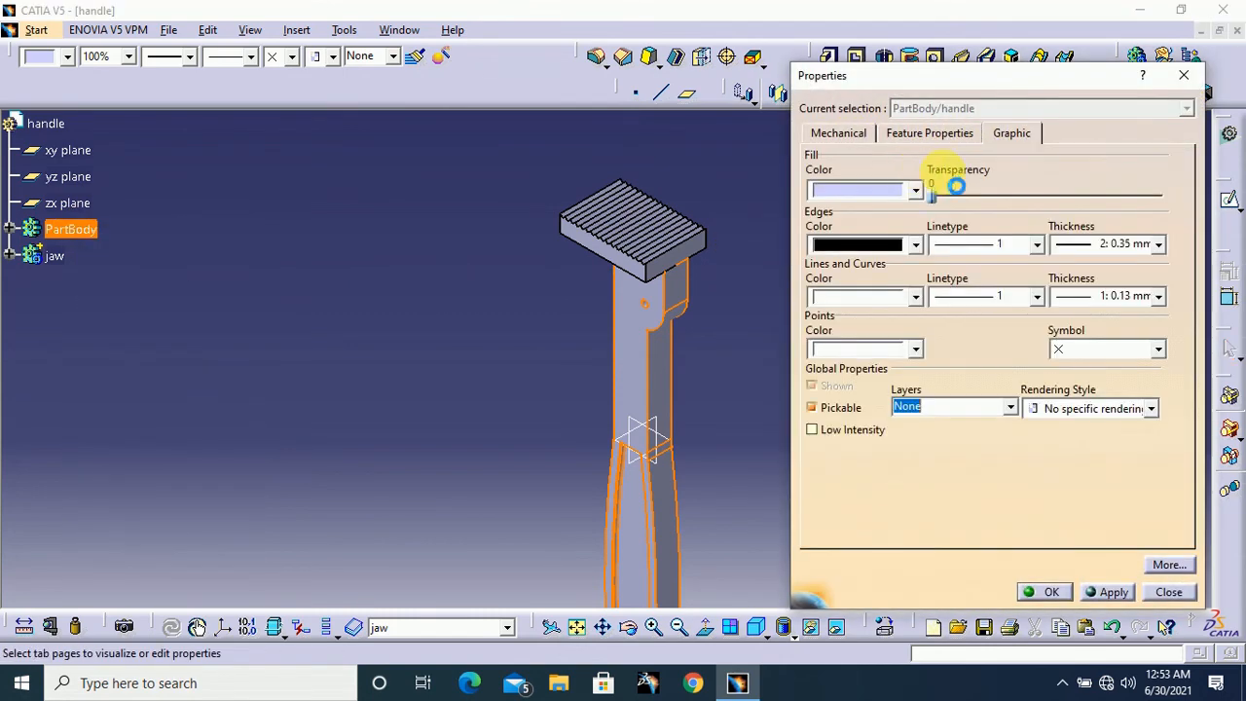
click(914, 191)
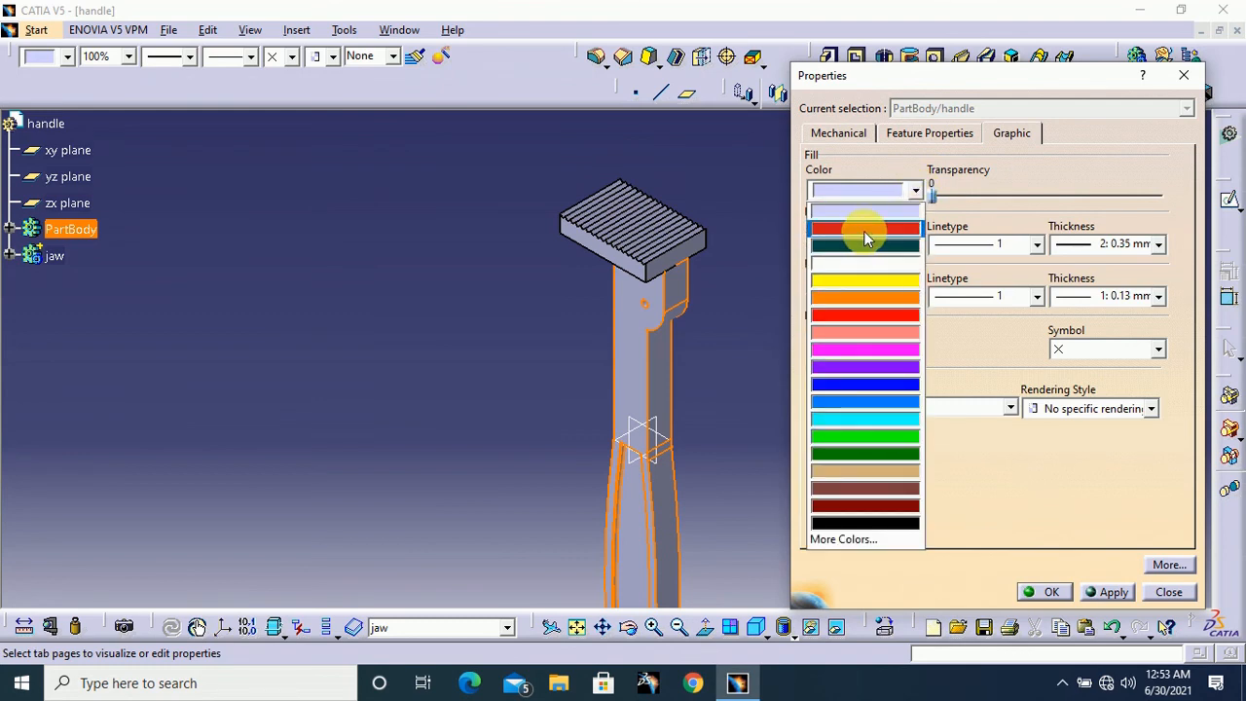
click(864, 230)
click(914, 190)
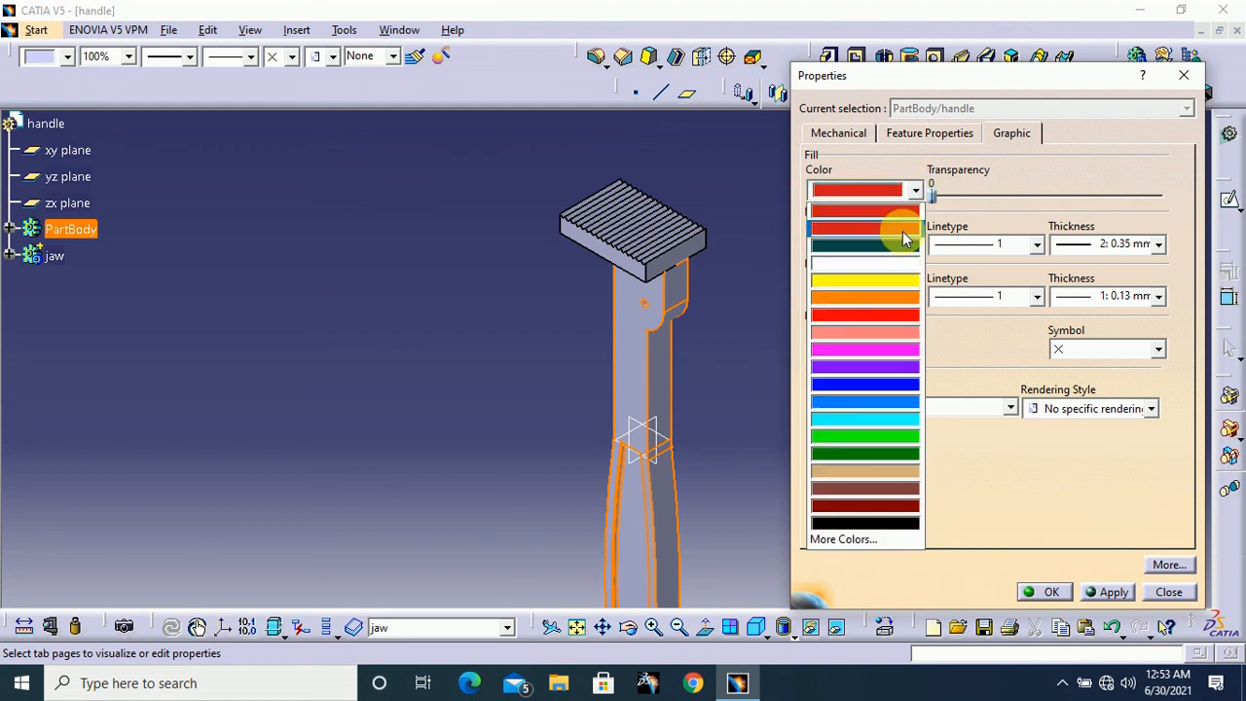
click(869, 315)
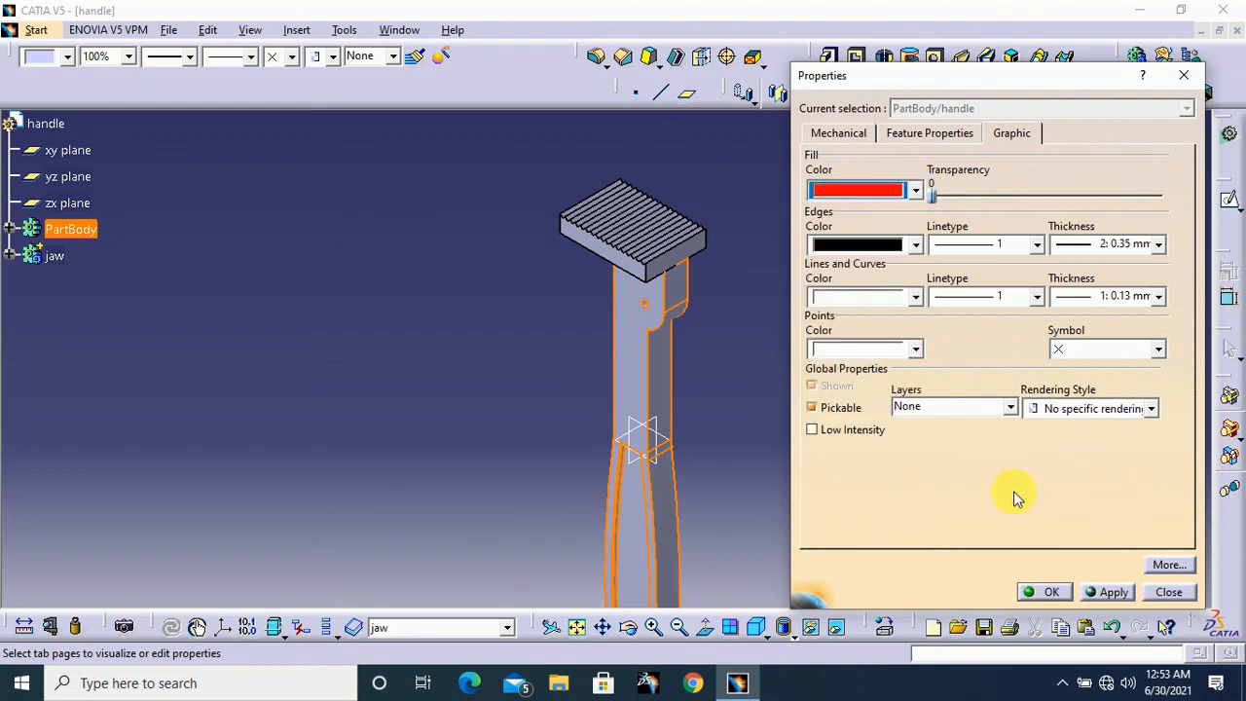
click(1047, 592)
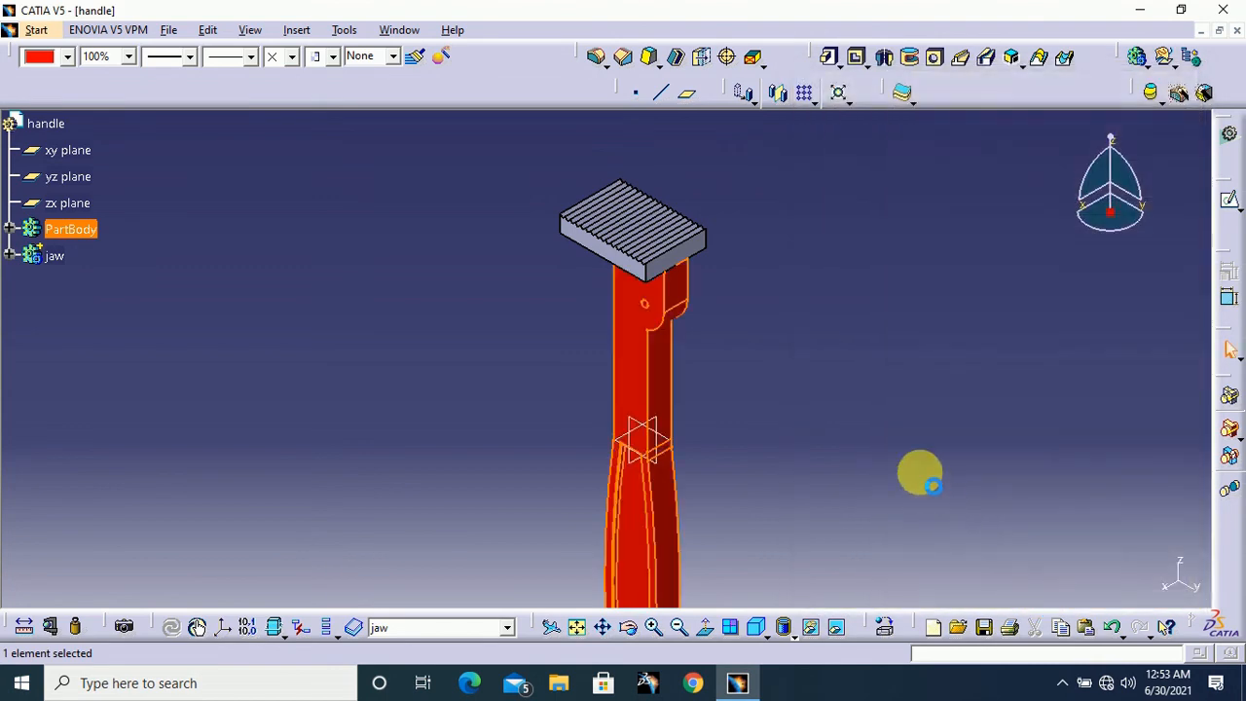
click(879, 443)
middle_drag(879, 443, 906, 470)
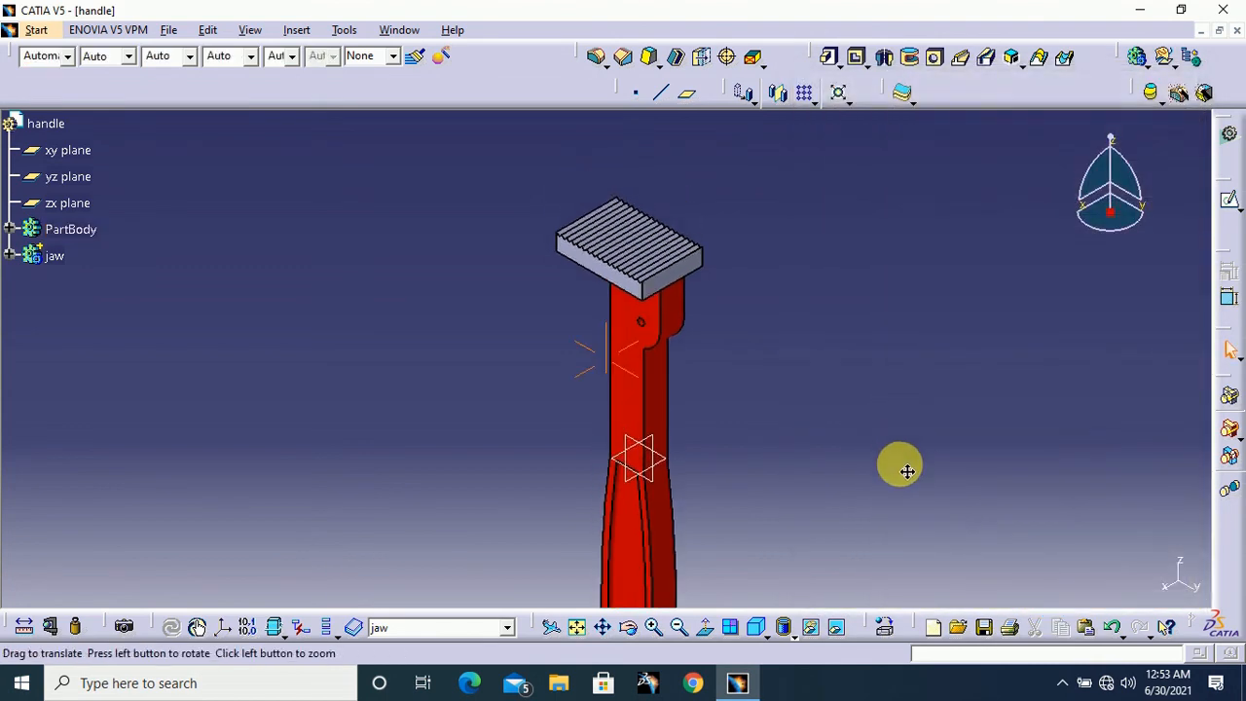
Set the fill colour of the jaw body to white
right_click(55, 257)
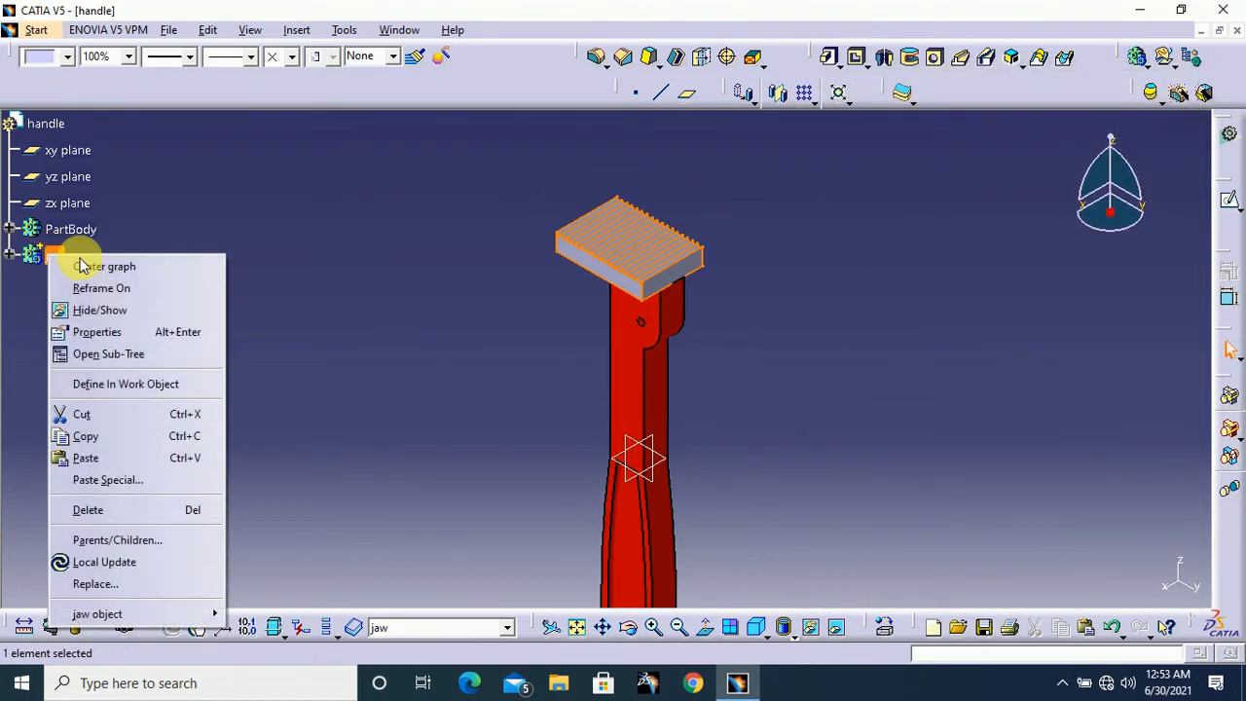
click(116, 338)
click(1011, 132)
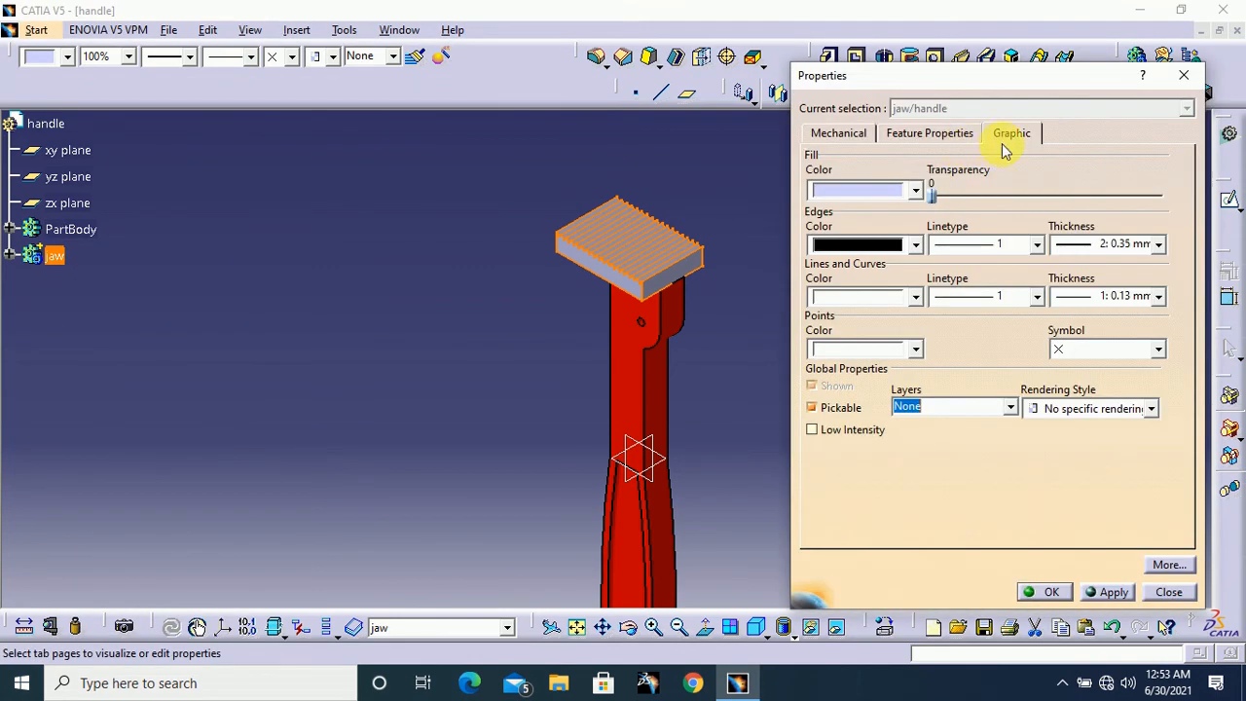
click(915, 191)
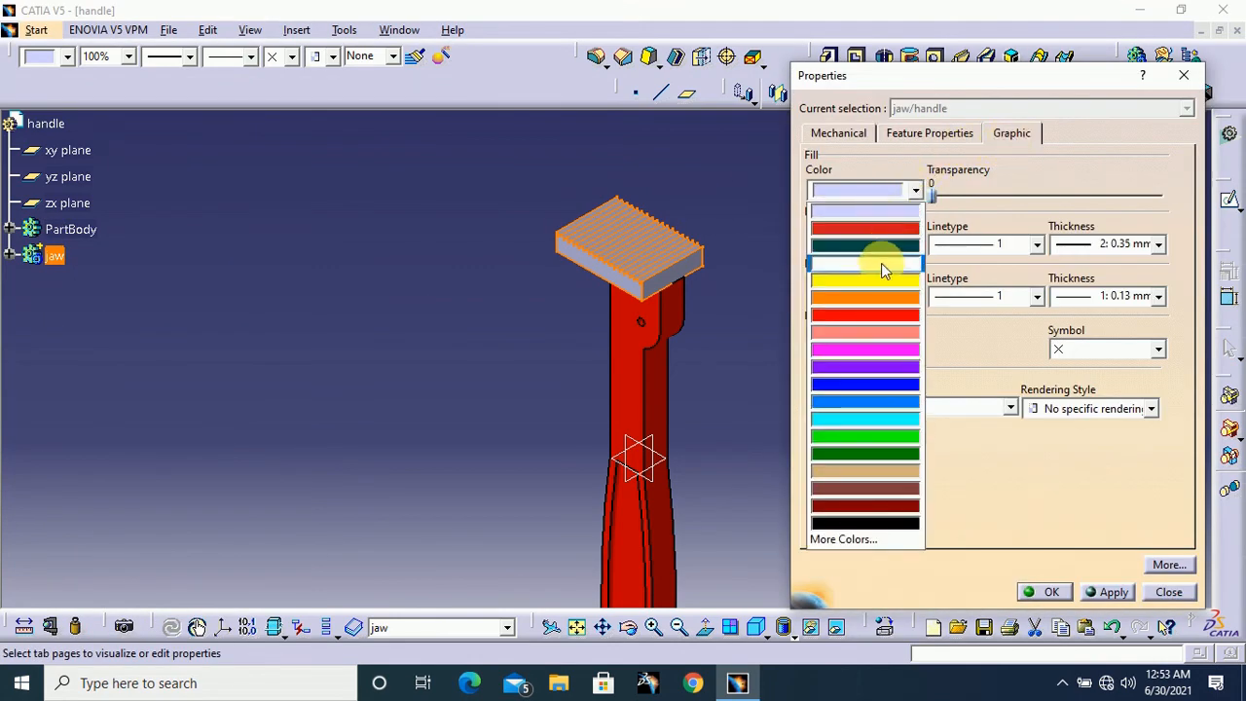
click(881, 264)
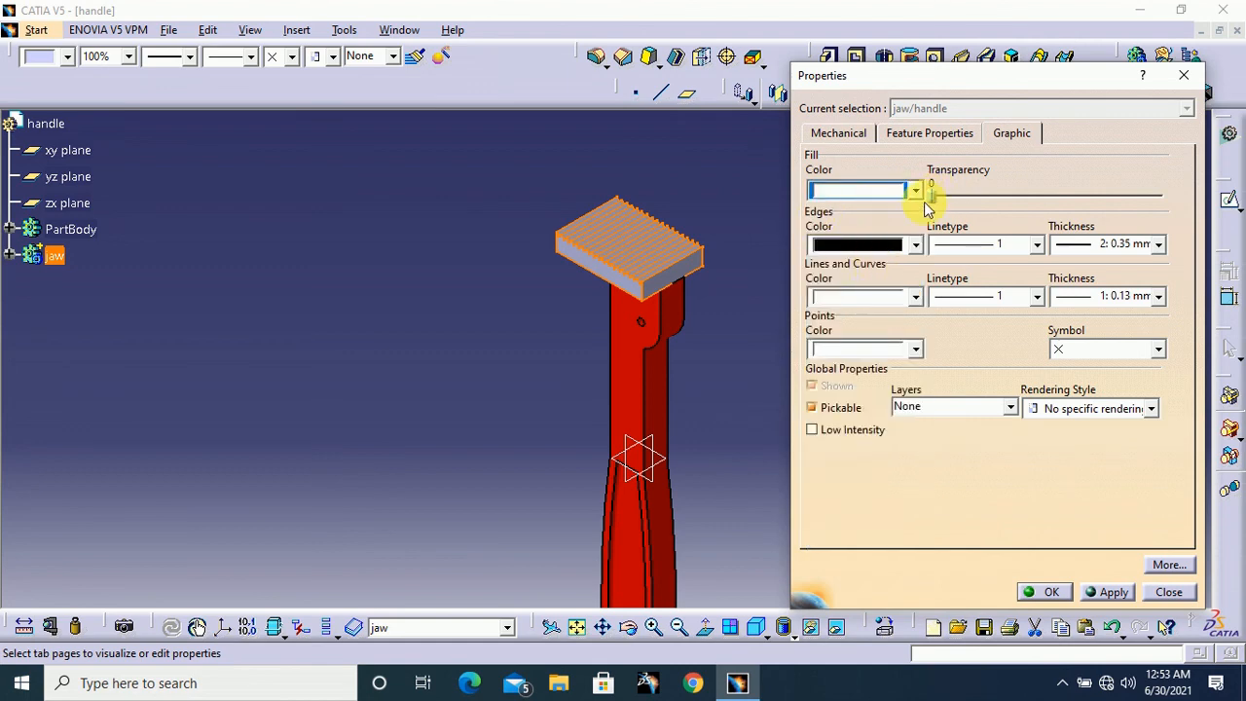
click(1051, 591)
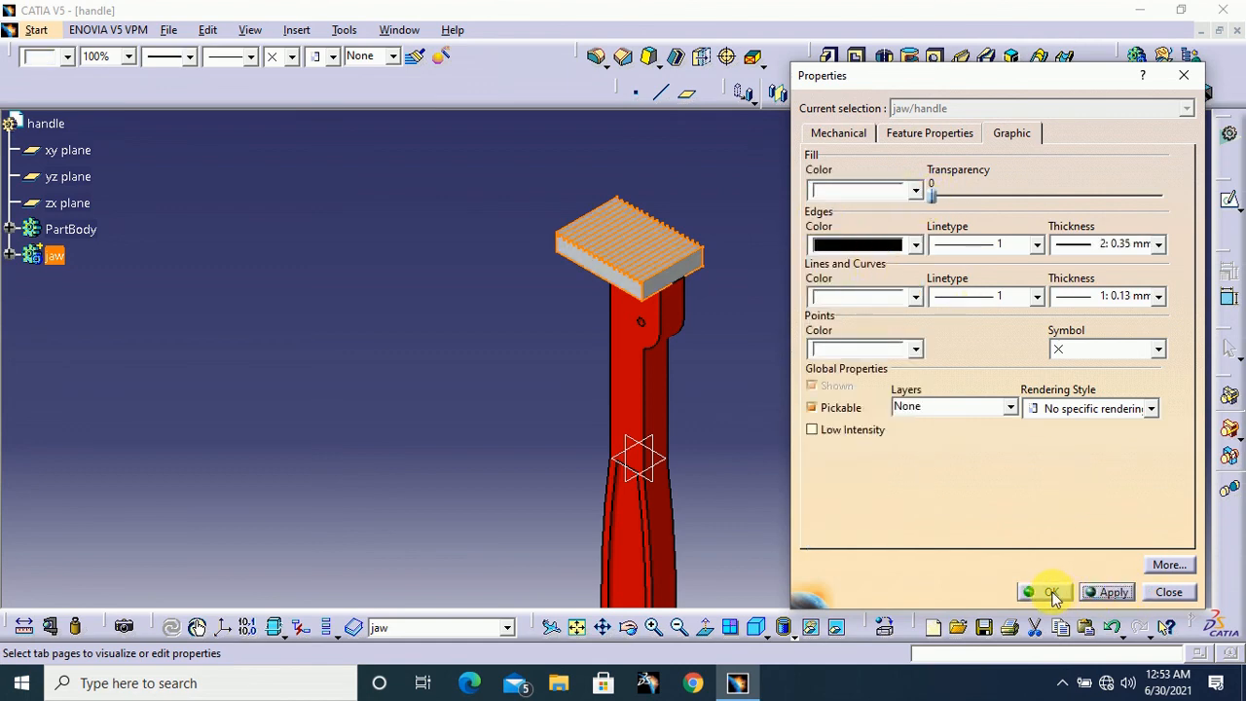
middle_drag(850, 343, 772, 317)
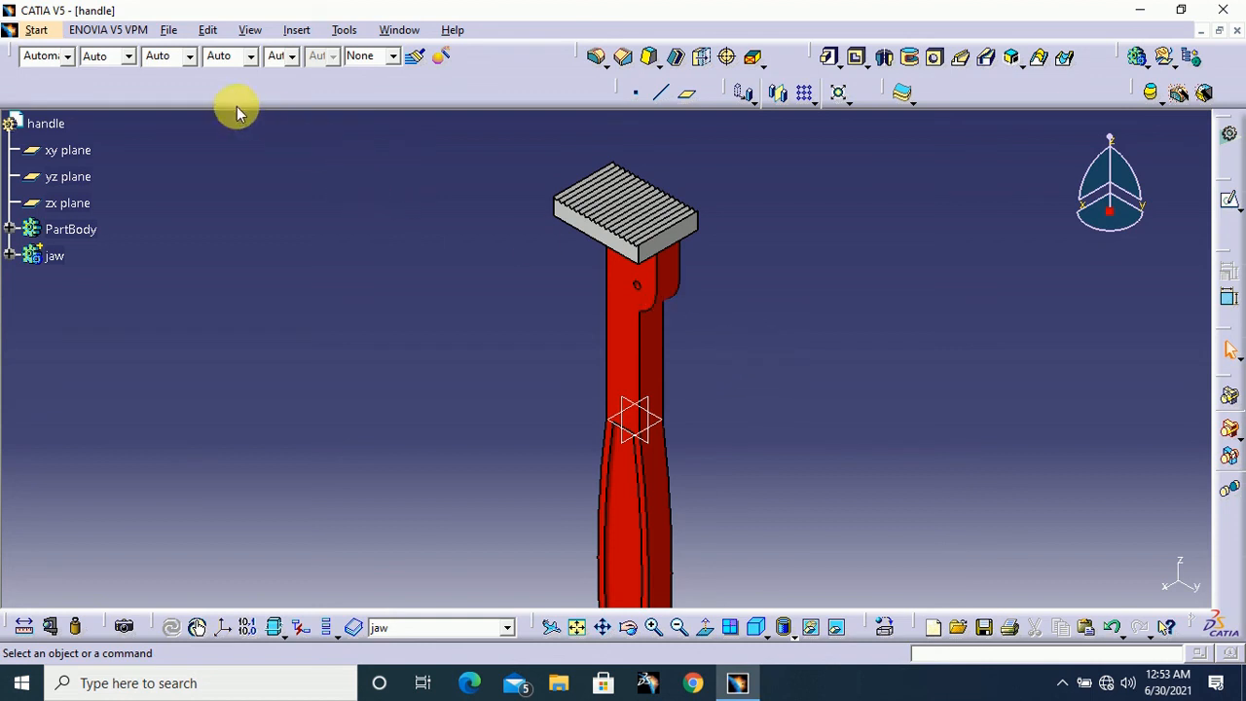
Save the part as handle, type CATPart, in the pipe wrench folder
click(169, 30)
click(244, 154)
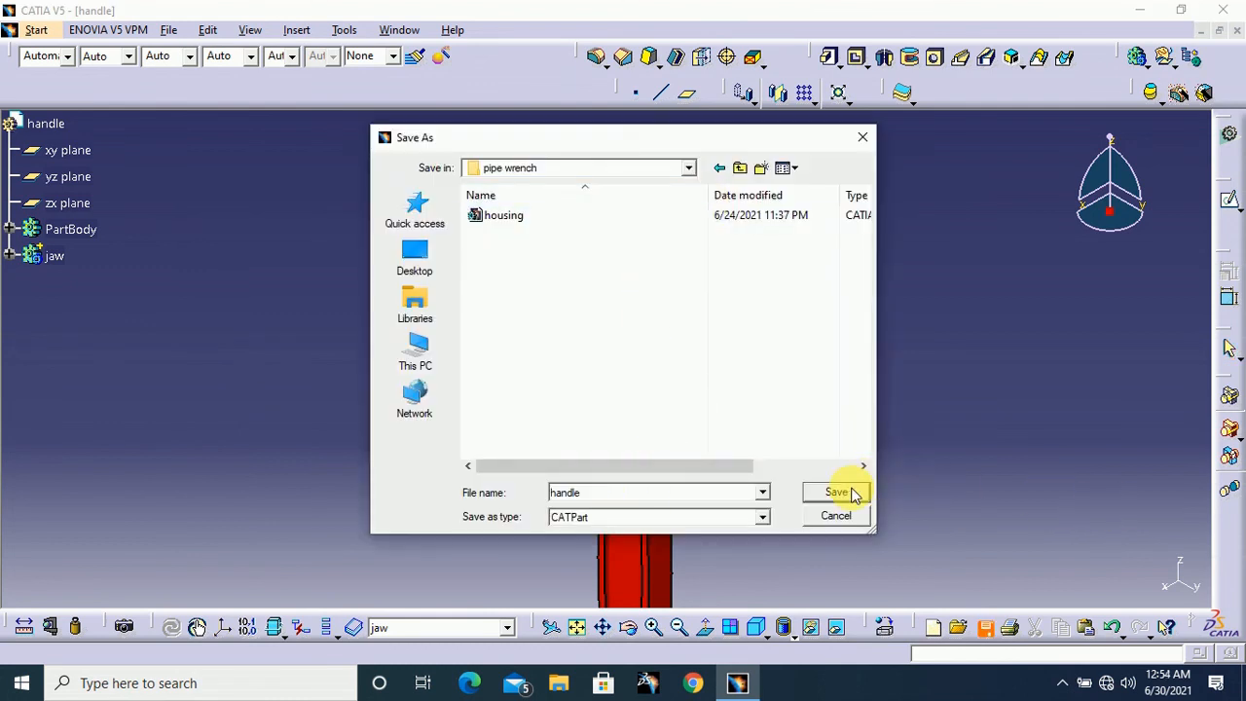
click(835, 494)
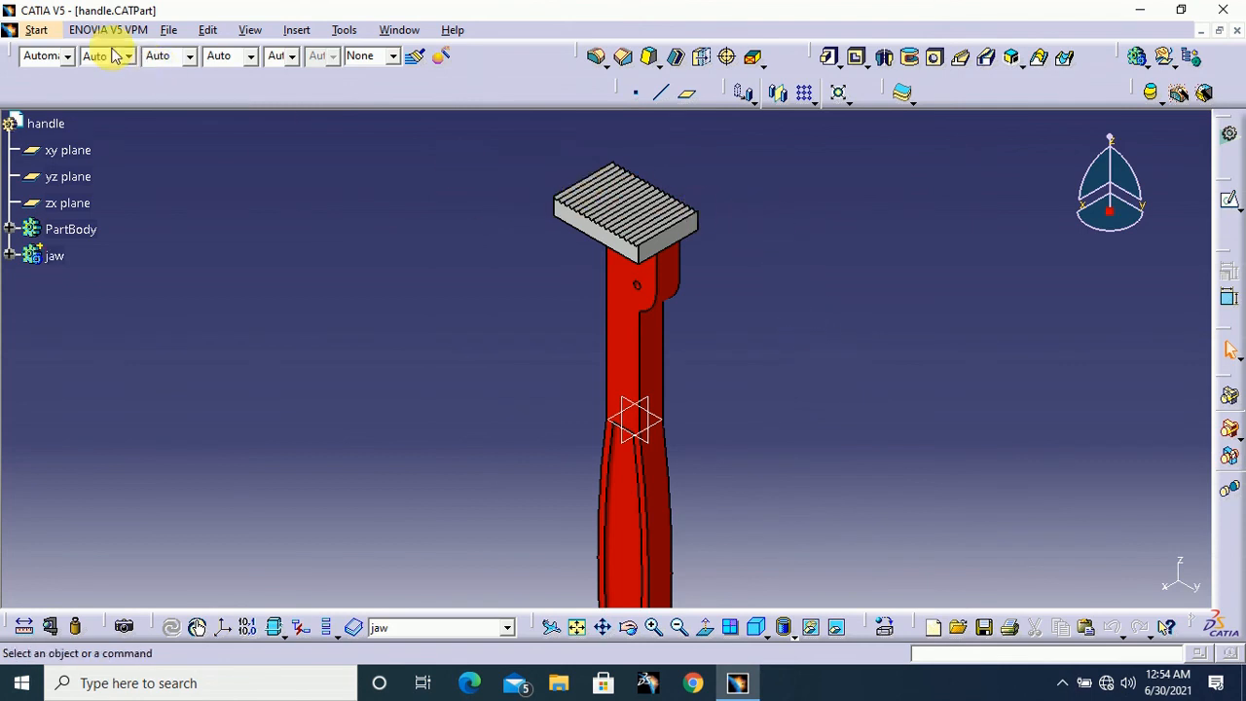
Create a new part named hook jaw with hybrid design enabled
click(39, 29)
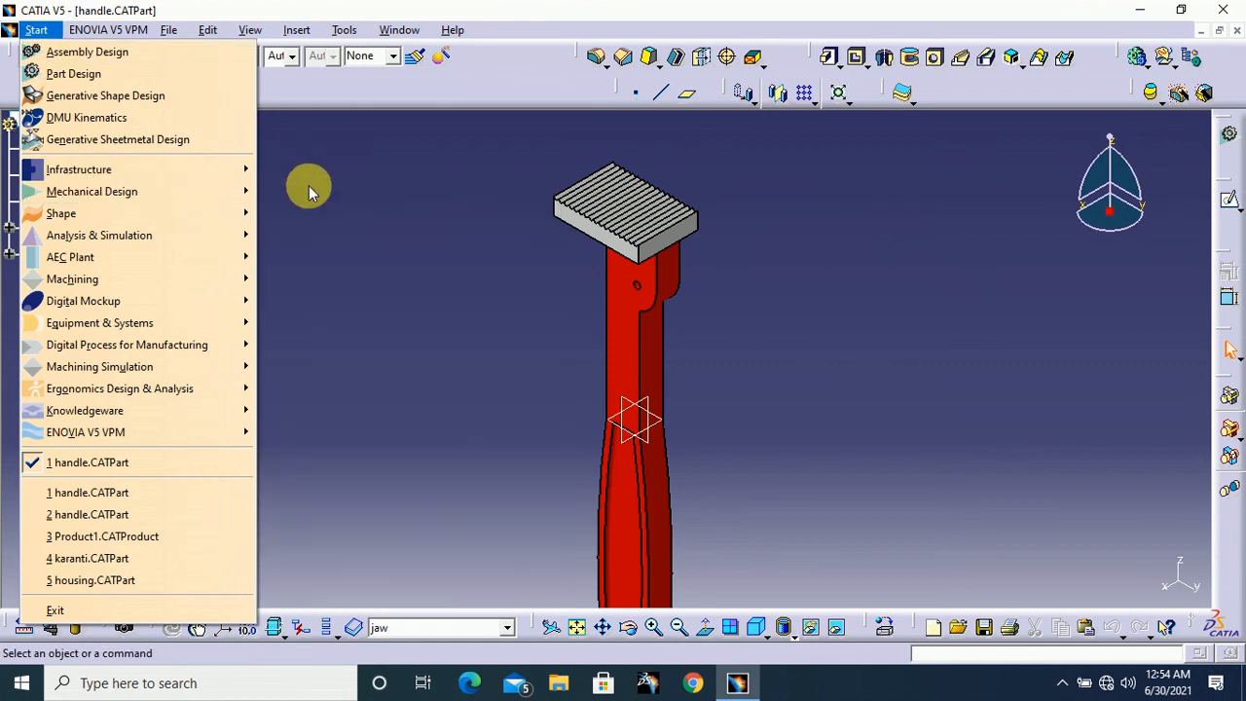
mouse_move(163, 192)
click(322, 188)
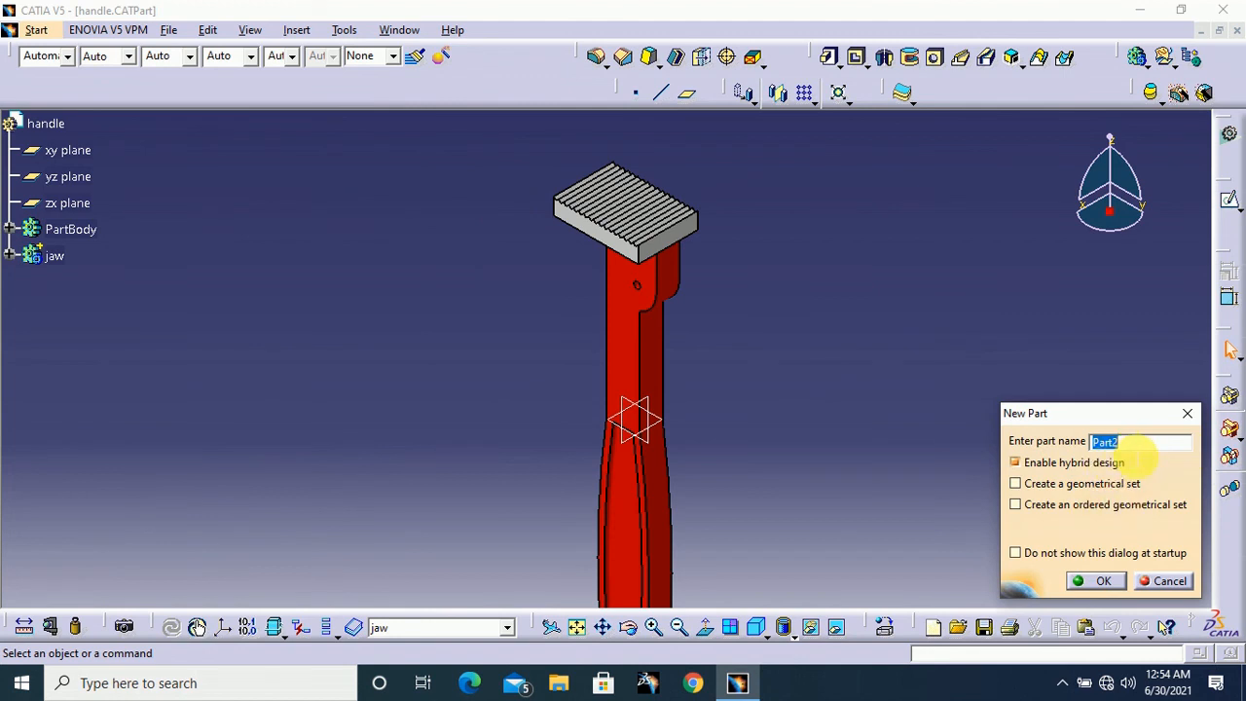
text(hook jaw)
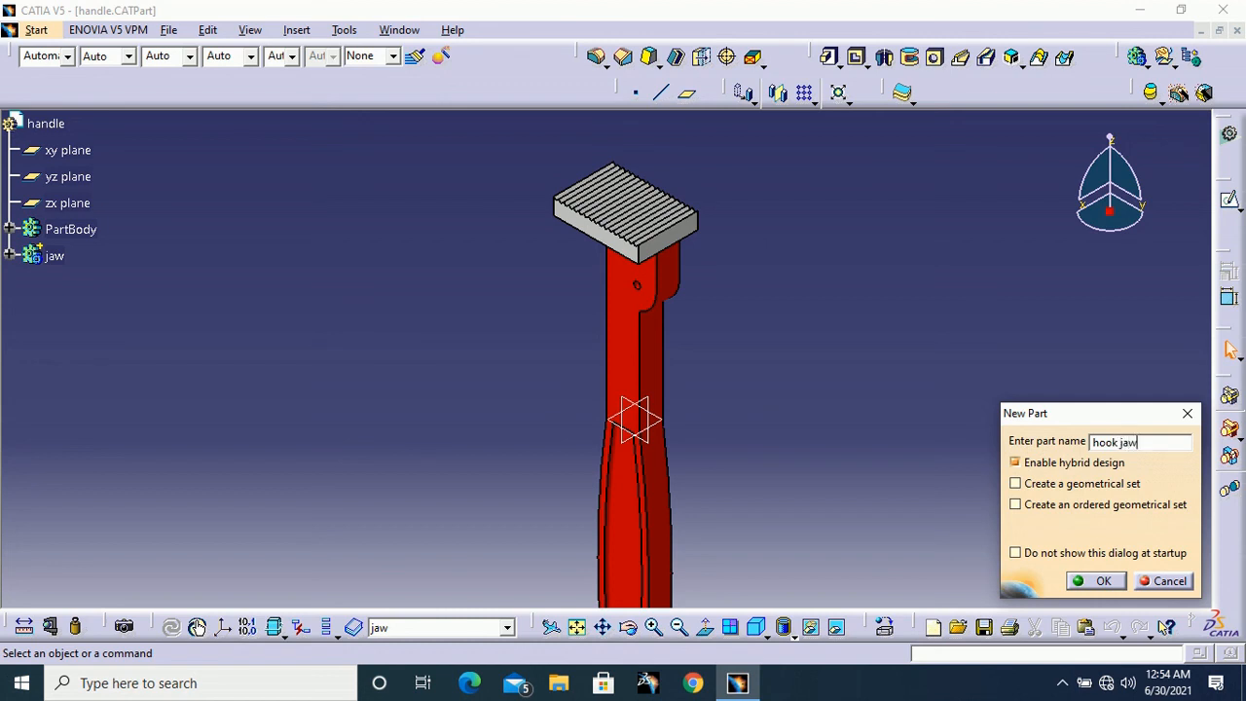
click(1101, 581)
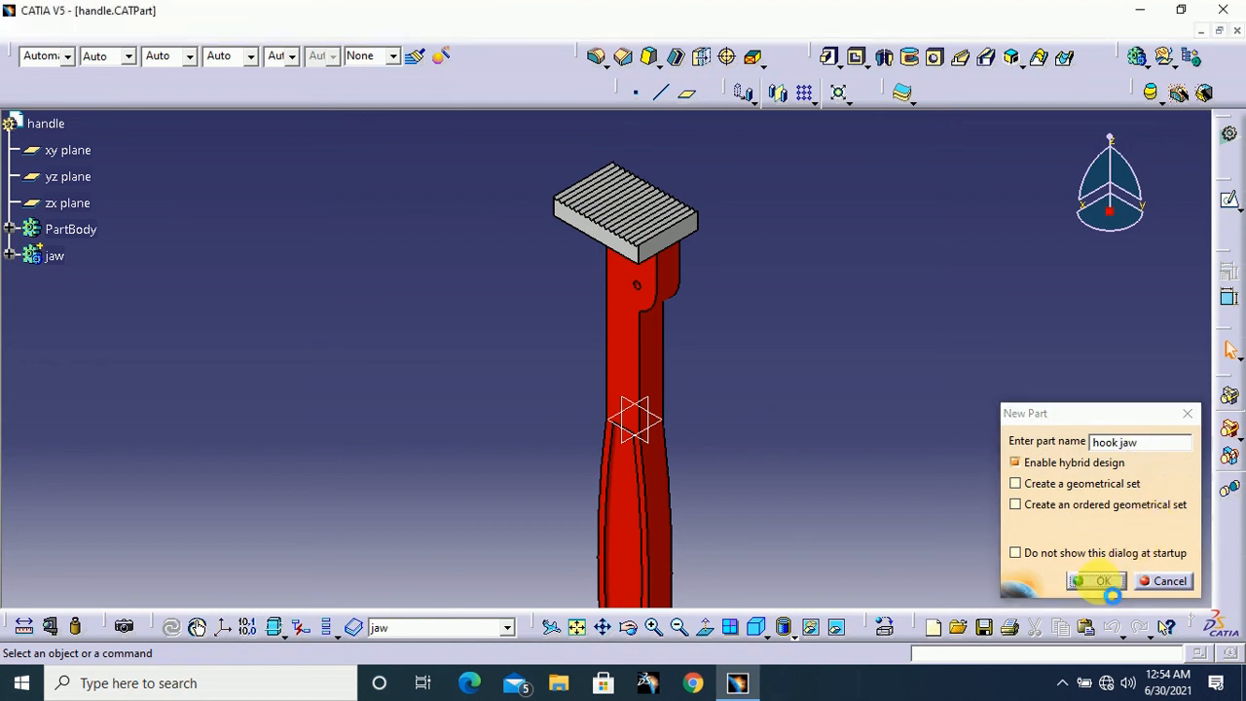